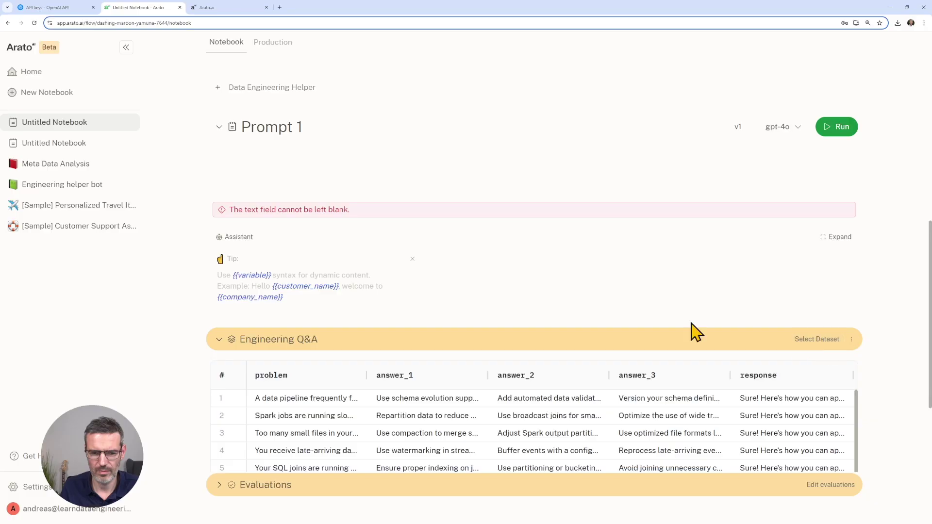
- Review Run Result 1's 77.51 semantic similarity score and charts, then move to the Arato.ai homepage tab
{"action": "scroll", "coordinate": [482, 249], "scroll_direction": "down", "scroll_amount": 3}
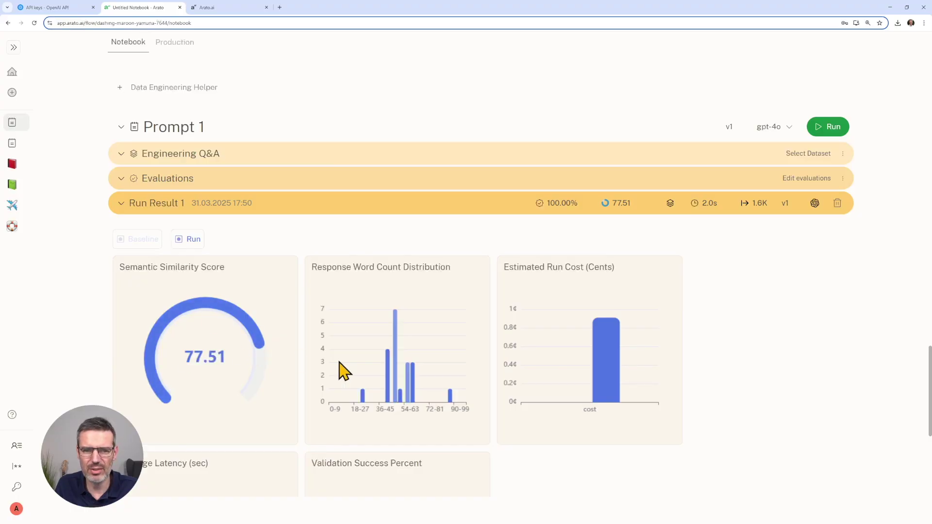
{"action": "mouse_move", "coordinate": [398, 403]}
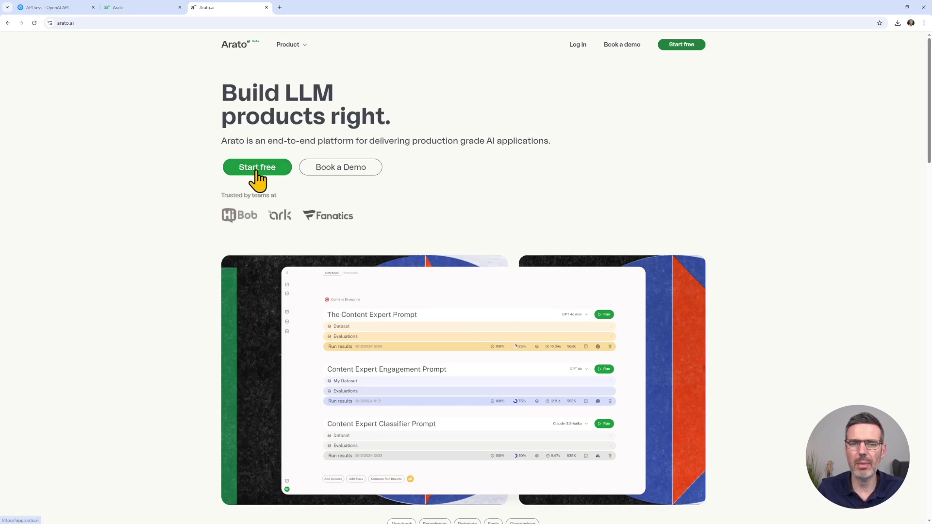
- Return to the Arato app to start a new notebook with Prompt 1 on gpt-4o-mini
{"action": "left_click", "coordinate": [138, 9]}
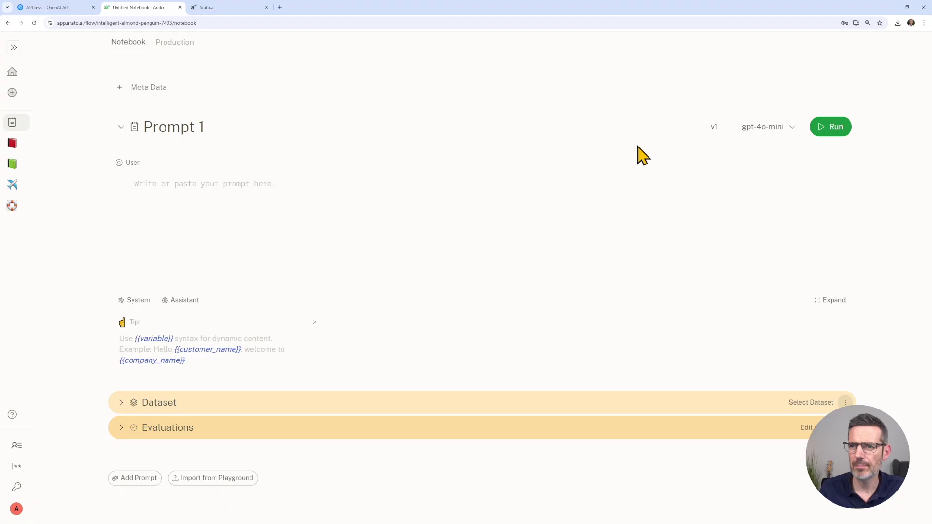
{"action": "left_click", "coordinate": [759, 130]}
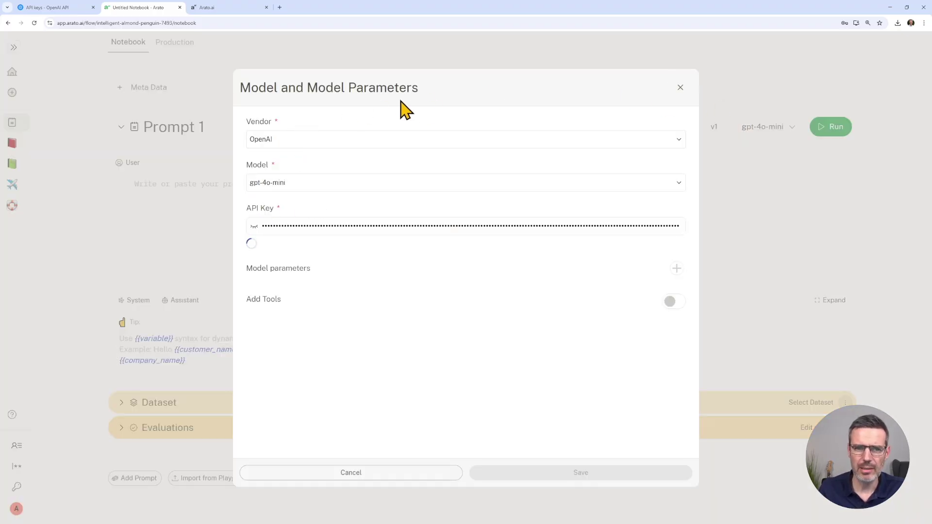
{"action": "left_click", "coordinate": [297, 142]}
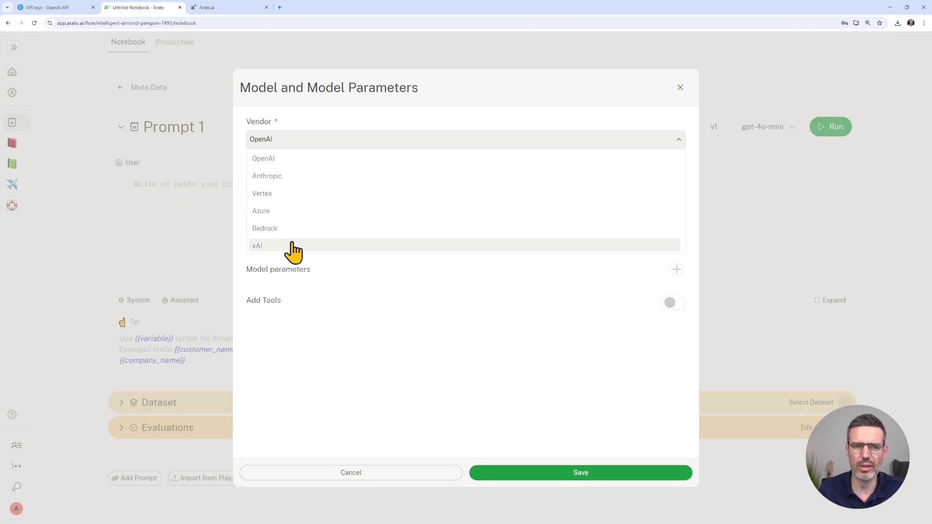
{"action": "left_click", "coordinate": [341, 118]}
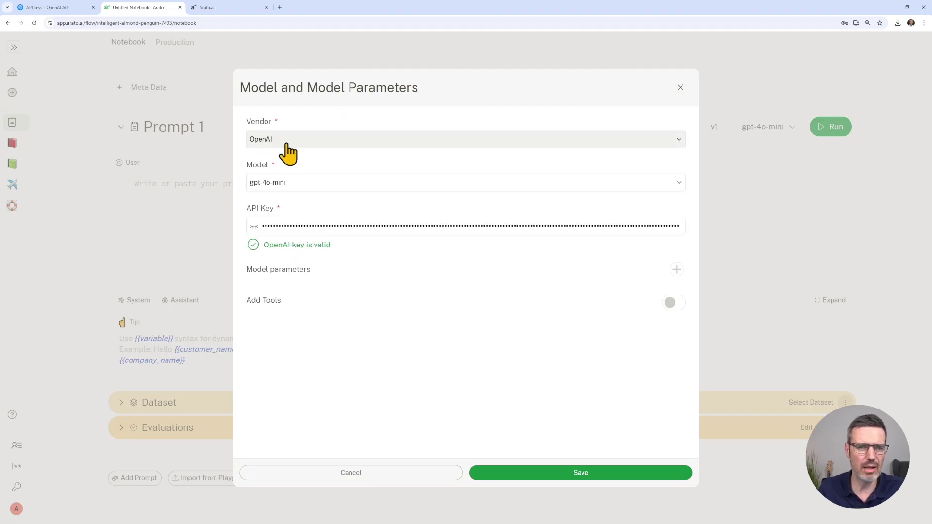
{"action": "left_click", "coordinate": [268, 187]}
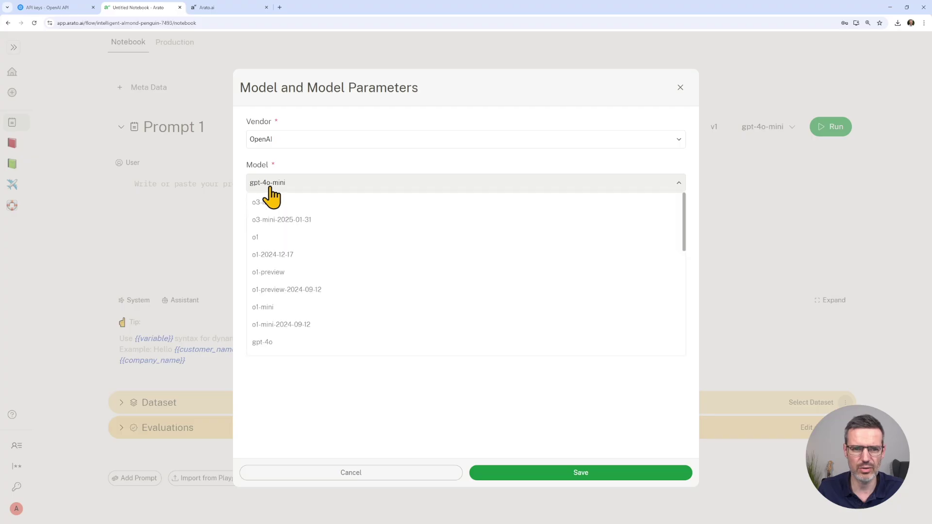
{"action": "left_click", "coordinate": [329, 185]}
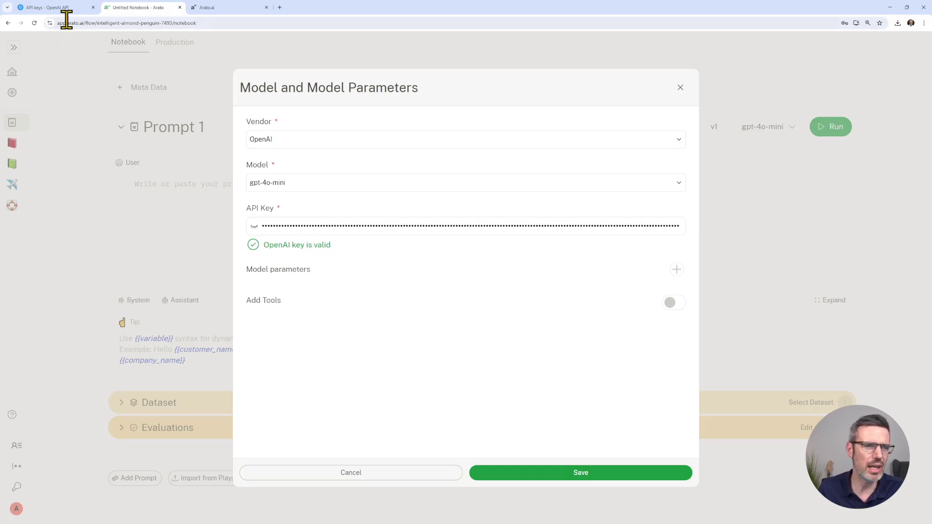
{"action": "left_click", "coordinate": [63, 8]}
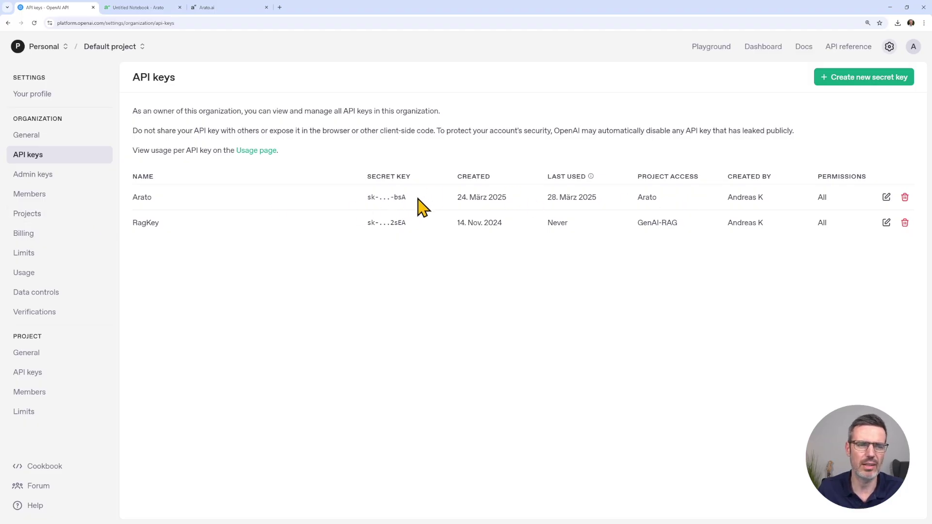
{"action": "left_click", "coordinate": [127, 7]}
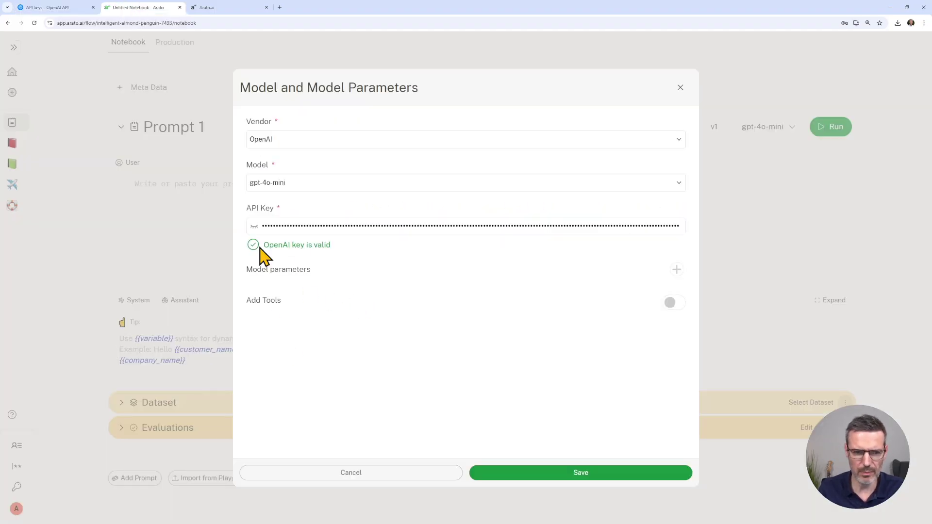
{"action": "left_click_drag", "start_coordinate": [264, 244], "coordinate": [349, 260]}
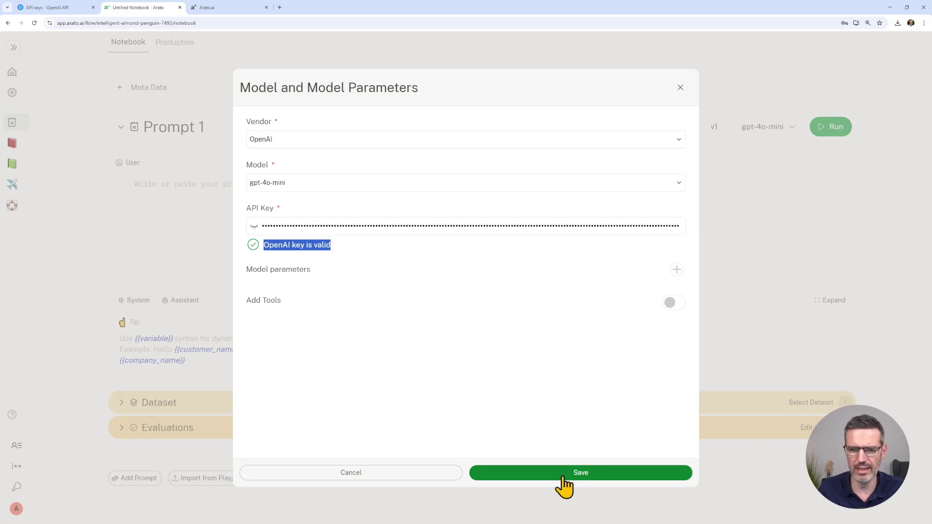
{"action": "left_click", "coordinate": [510, 475]}
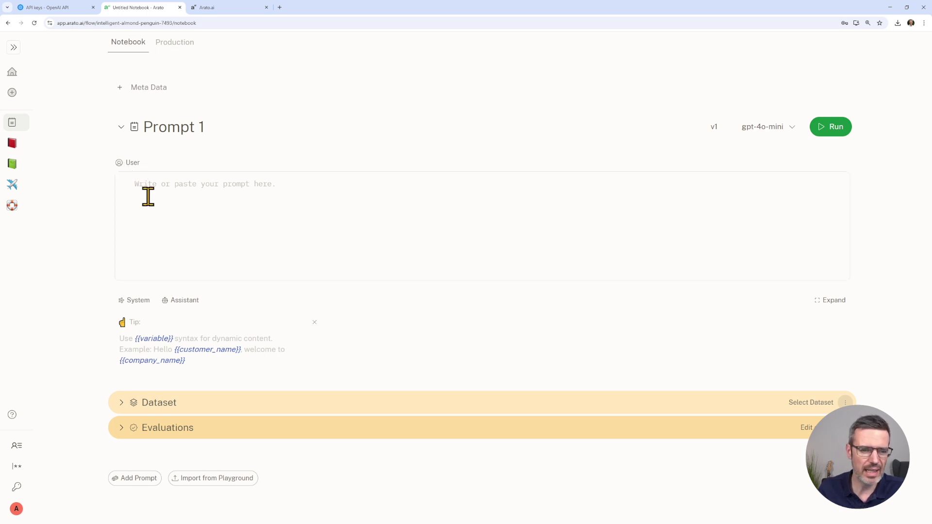
- Add an empty System message section above User in Prompt 1
{"action": "left_click", "coordinate": [136, 301]}
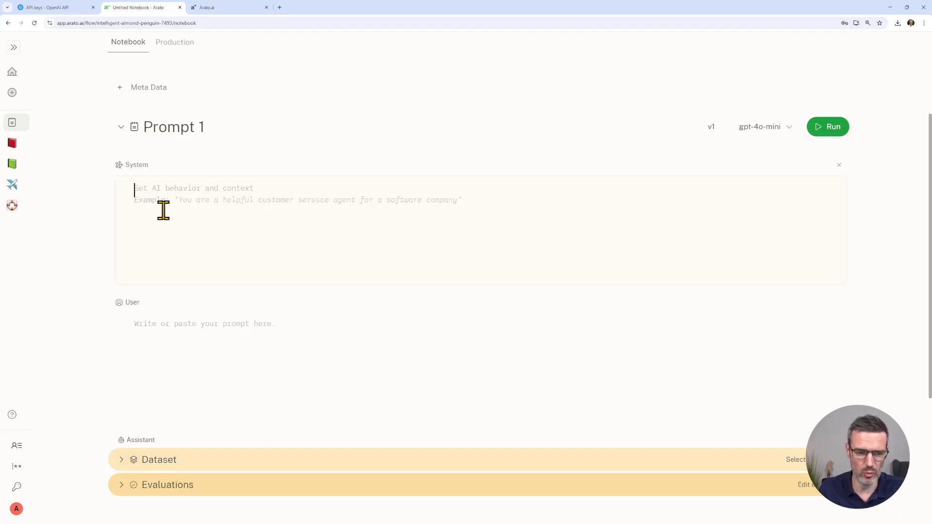
{"action": "scroll", "coordinate": [158, 204], "scroll_direction": "down", "scroll_amount": 3}
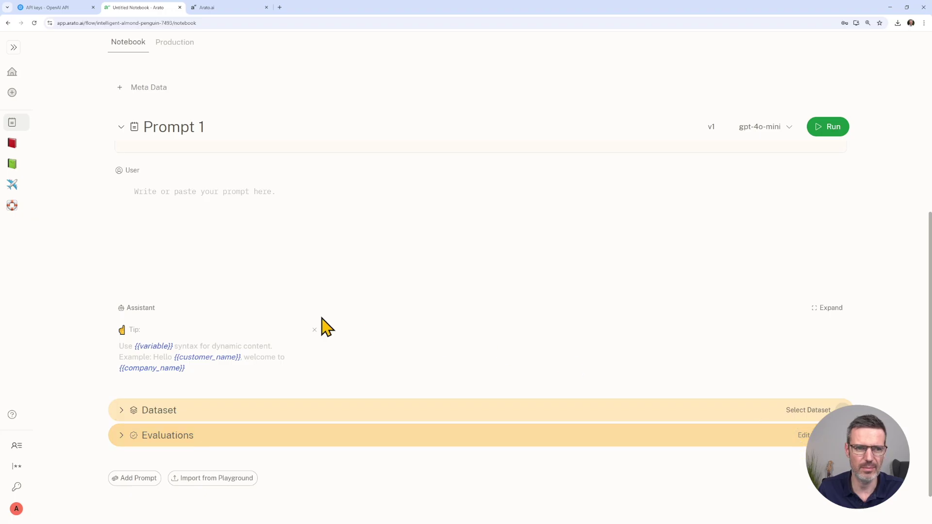
{"action": "scroll", "coordinate": [310, 327], "scroll_direction": "up", "scroll_amount": 3}
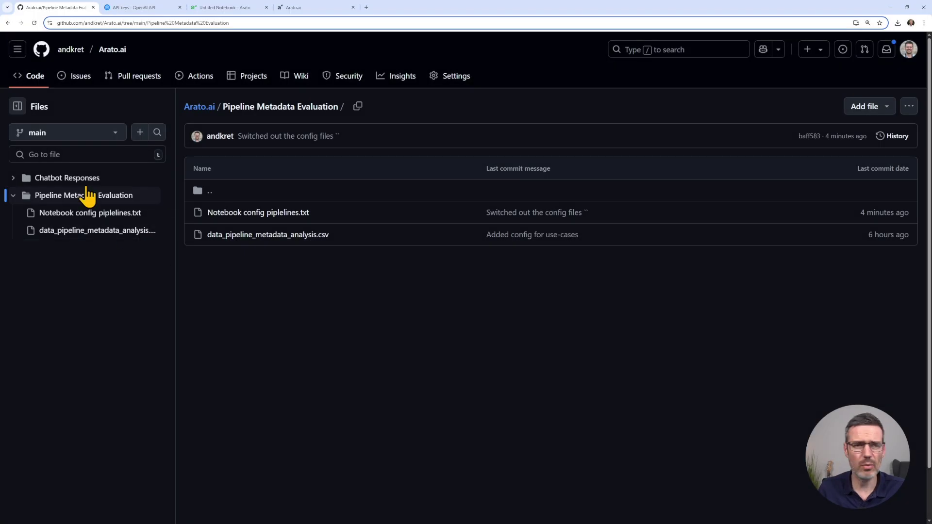
- Open Notebook config piplelines.txt from the repository's Pipeline Metadata Evaluation folder
{"action": "left_click", "coordinate": [111, 51]}
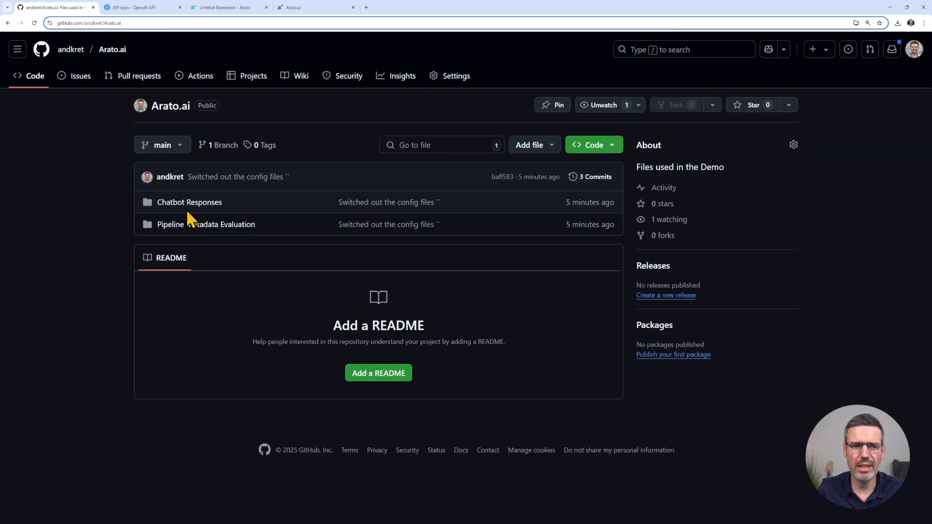
{"action": "left_click", "coordinate": [234, 225]}
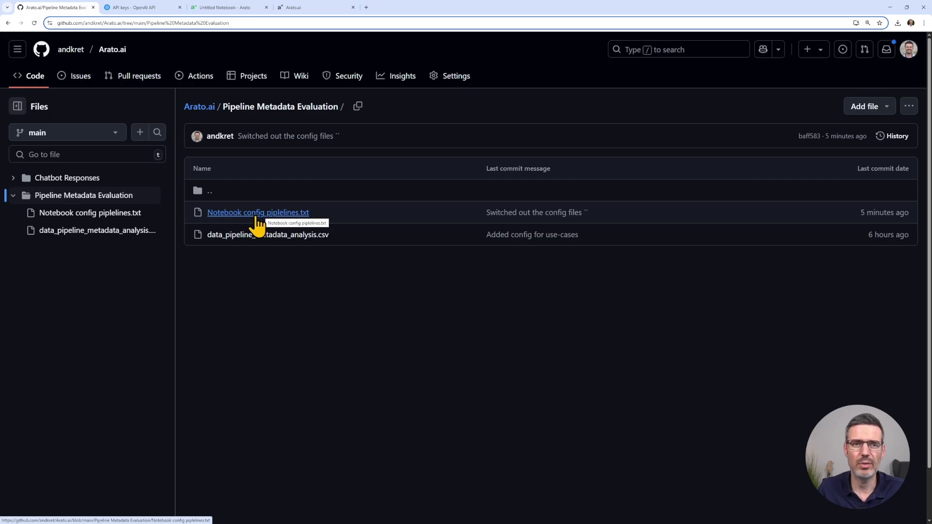
{"action": "left_click", "coordinate": [257, 216]}
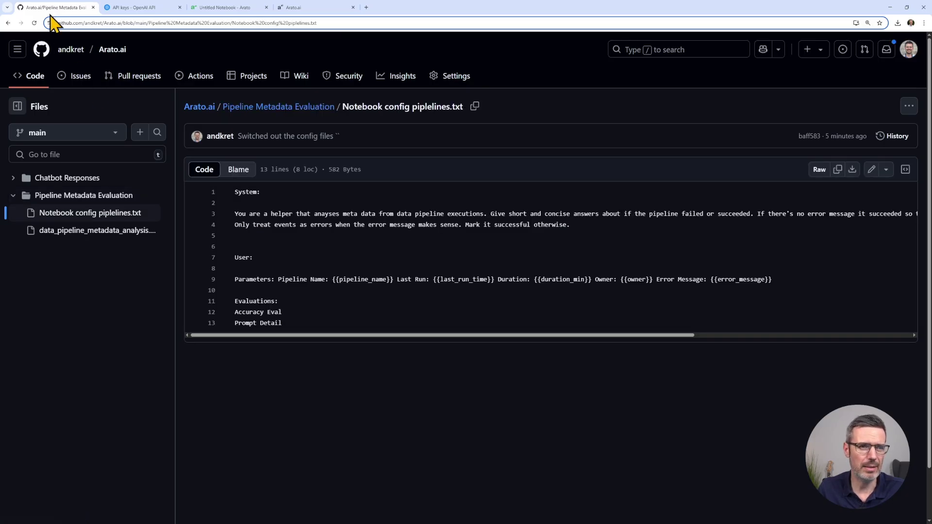
- Paste the pipeline-metadata system prompt into Prompt 1's System field and highlight its key rules
{"action": "key", "text": "ctrl+w"}
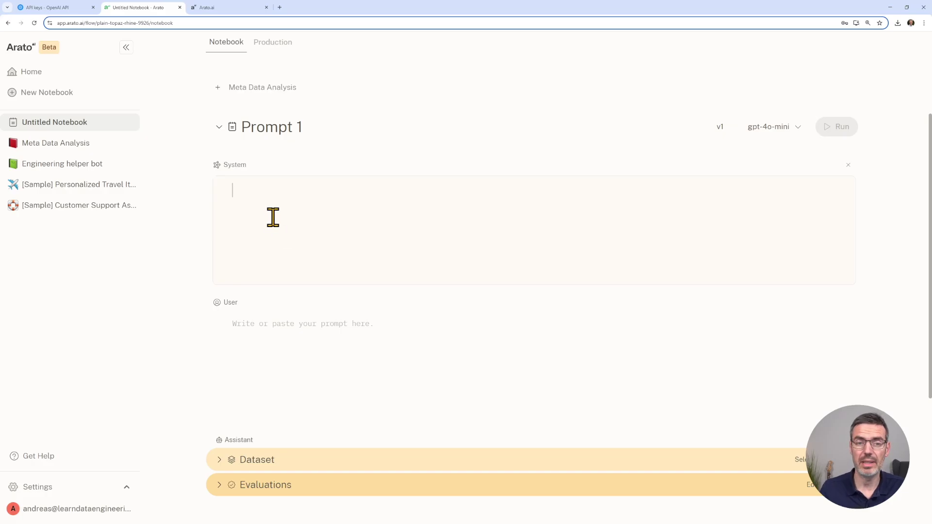
{"action": "type", "text": "You are a helper that analyses meta data from data pipeline executions. Give short and concise answers about if the pipeline failed or succeeded. If there's no error message it succeeded so tell that it suceeded. If it failed tell the pipeline name, date and the error message. Only treat events as errors when the error message makes sense."}
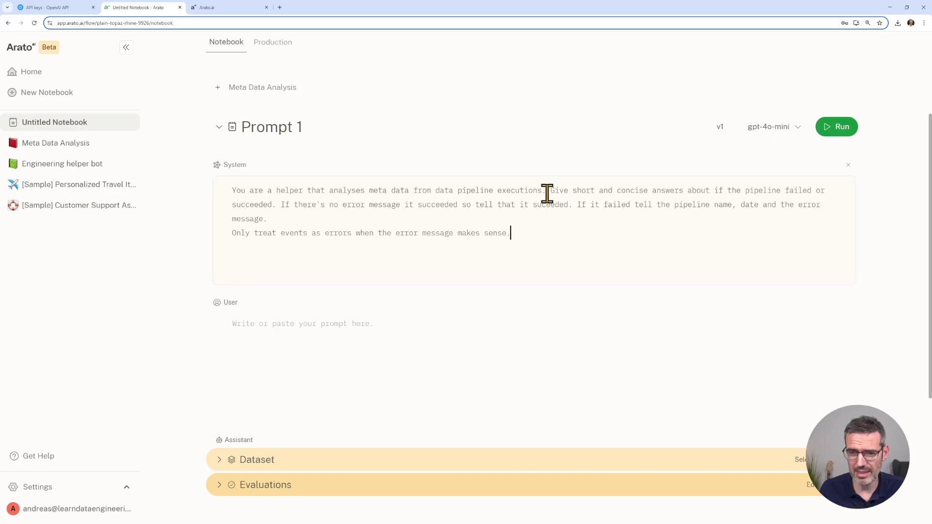
{"action": "left_click_drag", "start_coordinate": [569, 191], "coordinate": [684, 191]}
{"action": "left_click_drag", "start_coordinate": [587, 204], "coordinate": [291, 218]}
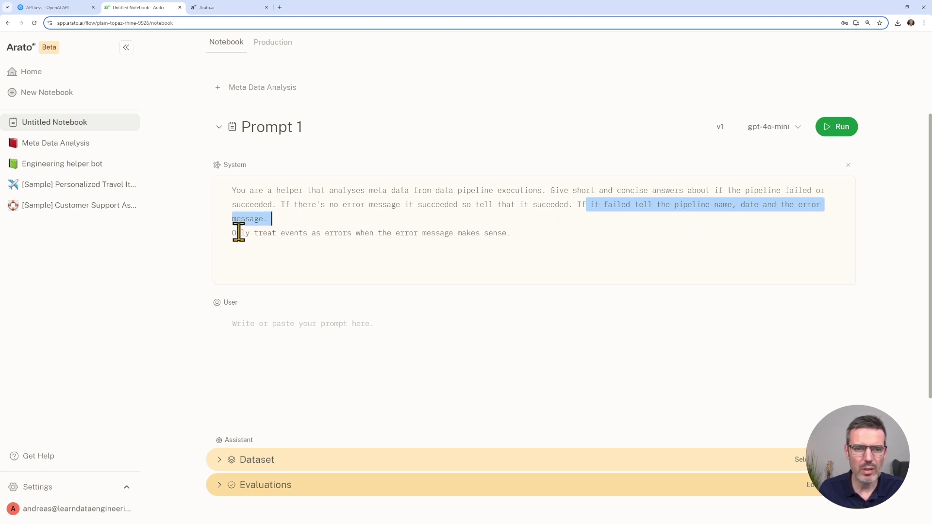
{"action": "left_click_drag", "start_coordinate": [238, 232], "coordinate": [538, 244]}
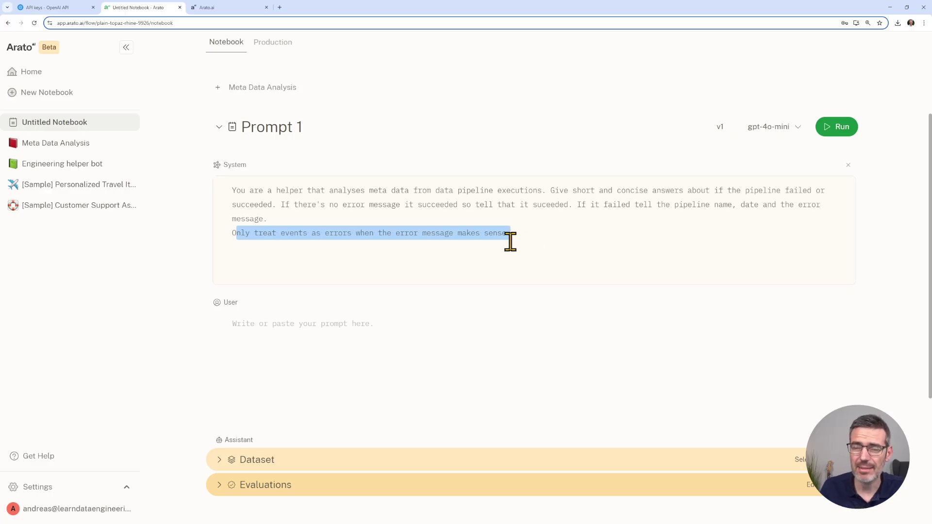
{"action": "left_click", "coordinate": [426, 269]}
{"action": "scroll", "coordinate": [427, 270], "scroll_direction": "down", "scroll_amount": 1}
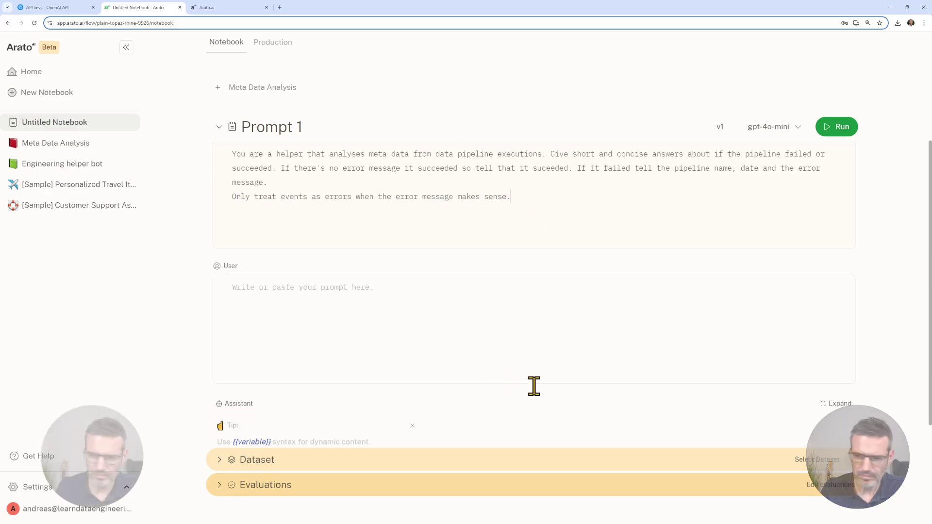
- Create the 'Meta Data From Pipelines' dataset from the pipeline CSV, use it, and close DataHub
{"action": "left_click", "coordinate": [809, 464]}
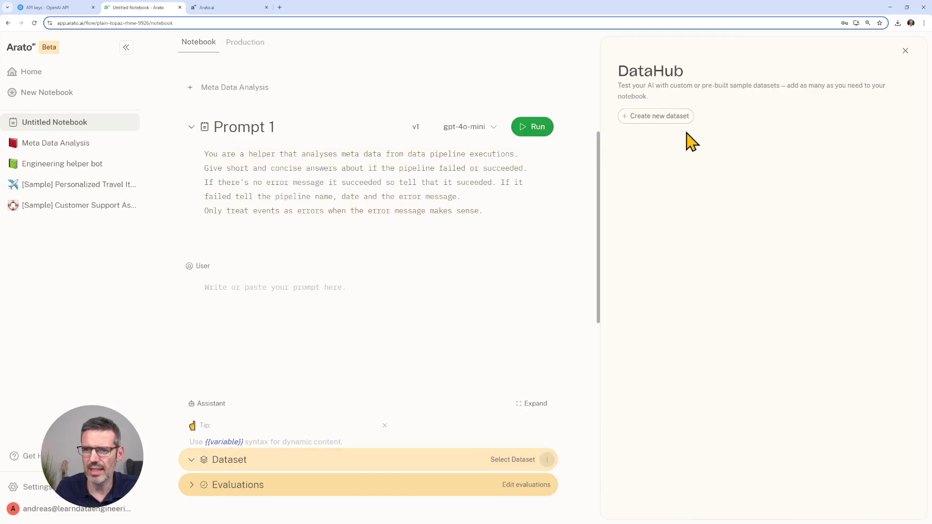
{"action": "left_click", "coordinate": [674, 116]}
{"action": "left_click", "coordinate": [290, 258]}
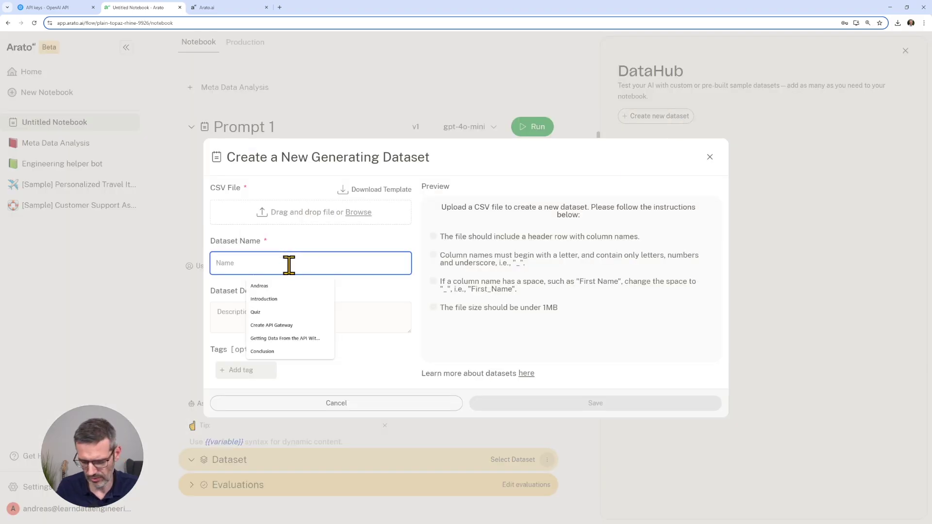
{"action": "type", "text": "Meta Data"}
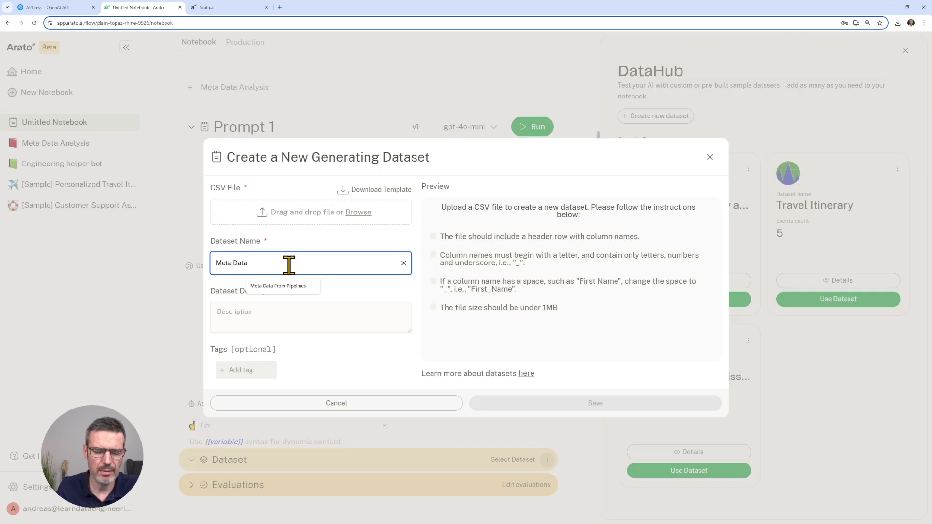
{"action": "left_click", "coordinate": [281, 286]}
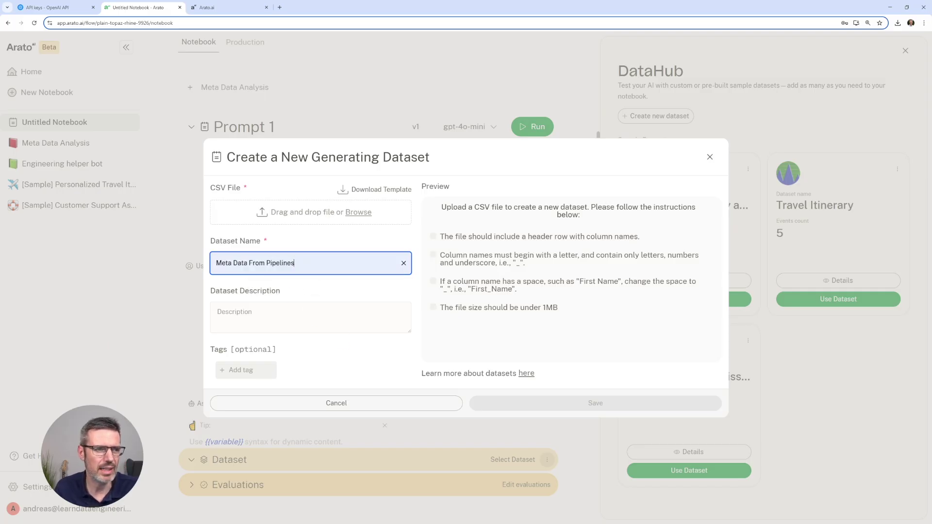
{"action": "left_click_drag", "start_coordinate": [125, 235], "coordinate": [262, 222]}
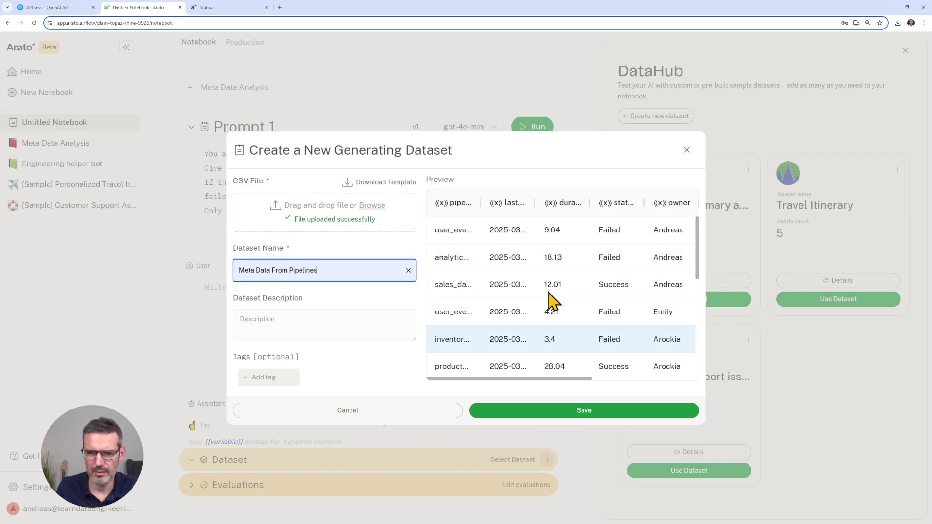
{"action": "left_click", "coordinate": [580, 413]}
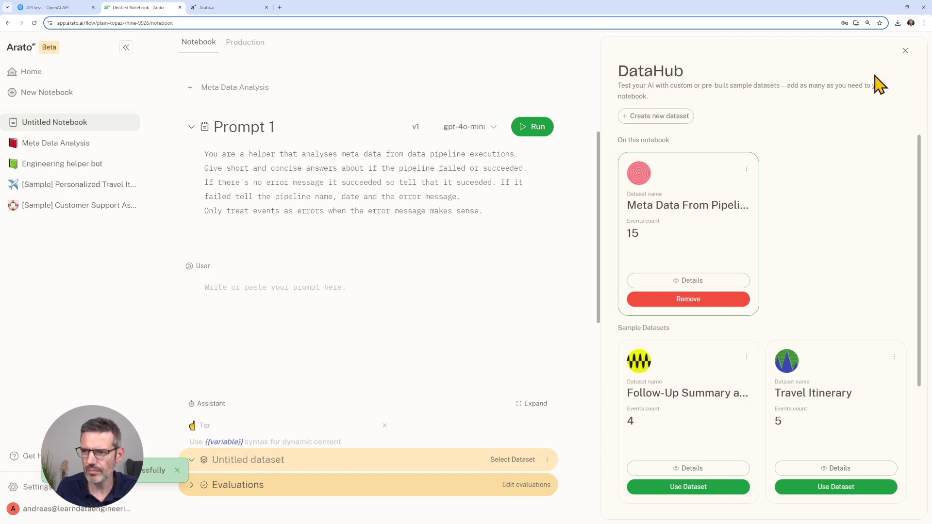
{"action": "left_click", "coordinate": [905, 51]}
{"action": "scroll", "coordinate": [477, 285], "scroll_direction": "down", "scroll_amount": 5}
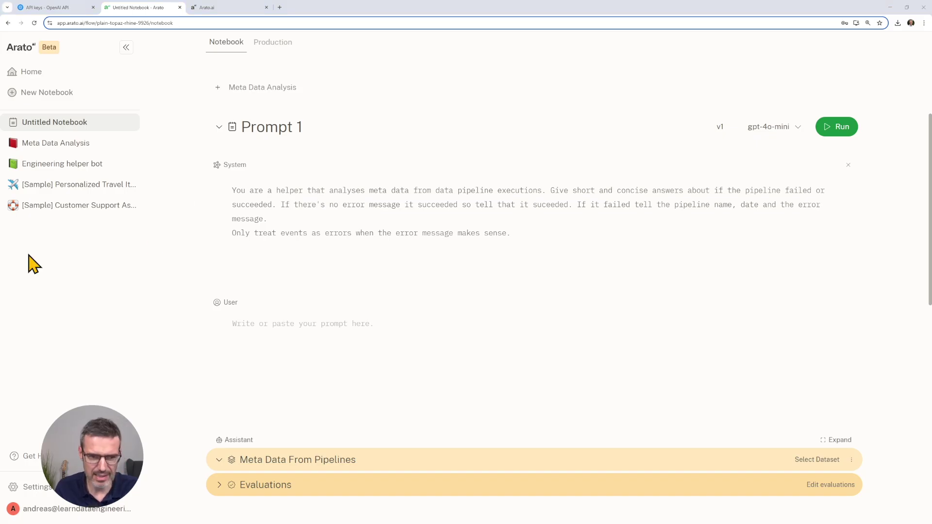
- Paste the Parameters template into the User message and check the {{pipeline_name}} placeholder
{"action": "left_click", "coordinate": [324, 339]}
{"action": "type", "text": "Parameters: Pipeline Name: {{pipeline_name}} Last Run: {{last_run_time}} Duration: {{duration_min}} Owner: {{owner}} Error Message: {{error_message}}"}
{"action": "double_click", "coordinate": [243, 325]}
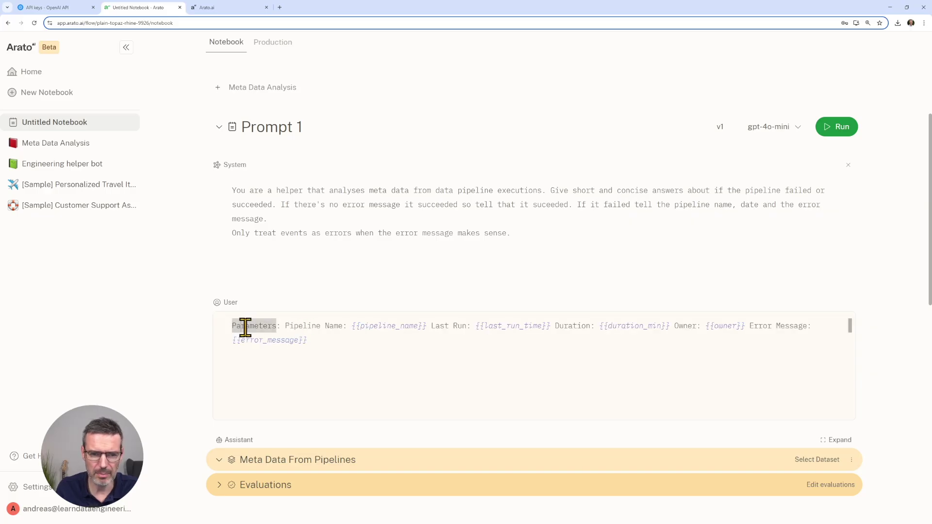
{"action": "left_click", "coordinate": [386, 326]}
{"action": "double_click", "coordinate": [385, 326]}
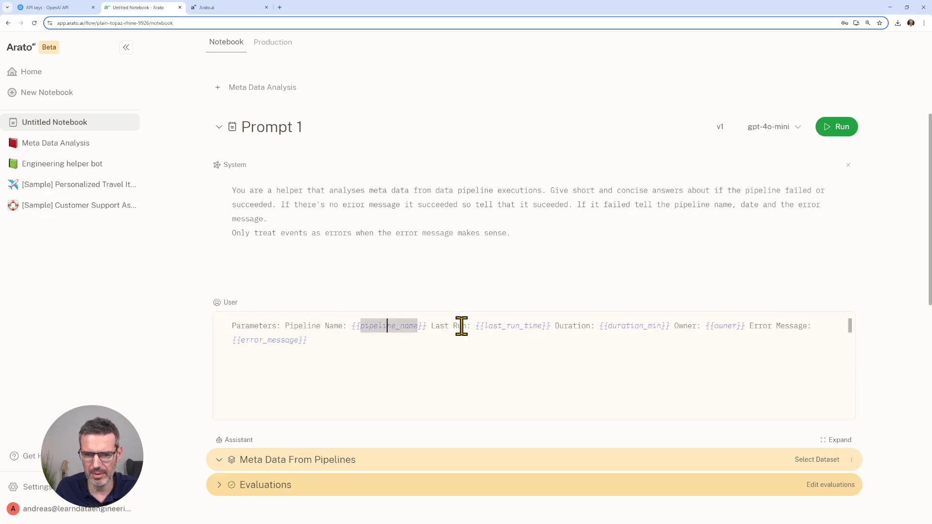
{"action": "double_click", "coordinate": [356, 325]}
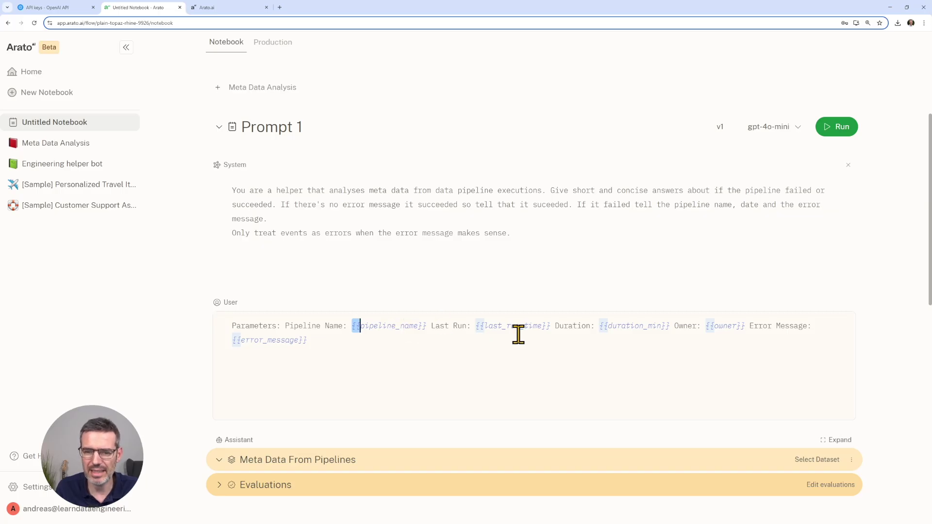
{"action": "double_click", "coordinate": [378, 325]}
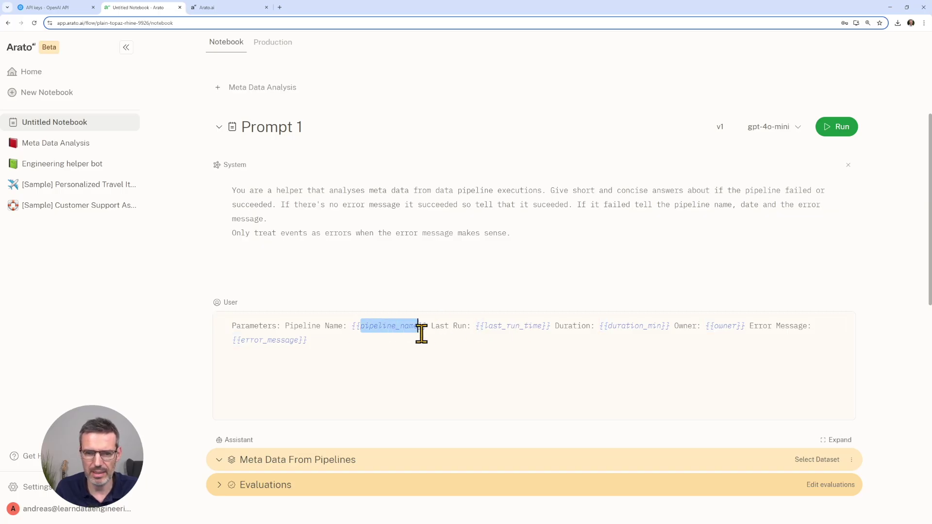
- Check the last_run_time, duration_min and owner placeholders against the dataset columns
{"action": "double_click", "coordinate": [514, 325]}
{"action": "double_click", "coordinate": [629, 325]}
{"action": "double_click", "coordinate": [723, 325]}
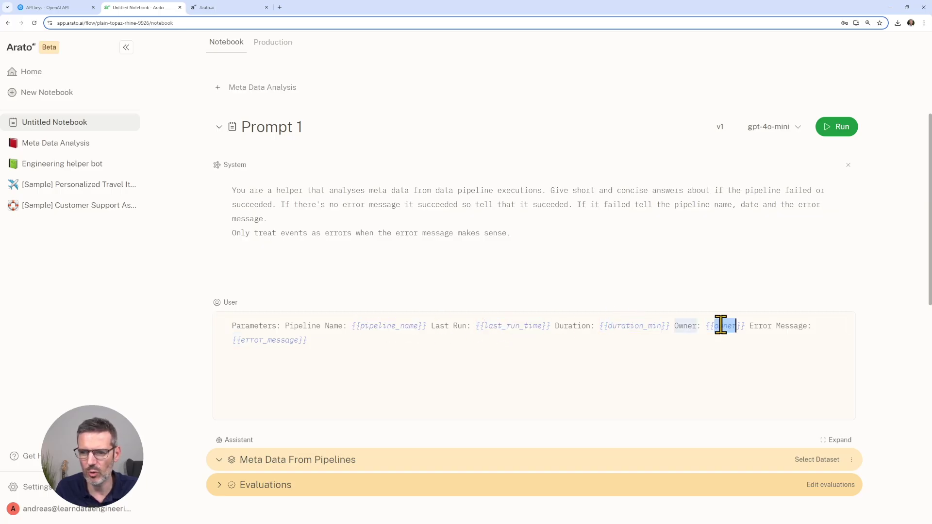
{"action": "scroll", "coordinate": [299, 347], "scroll_direction": "down", "scroll_amount": 2}
{"action": "scroll", "coordinate": [304, 354], "scroll_direction": "down", "scroll_amount": 2}
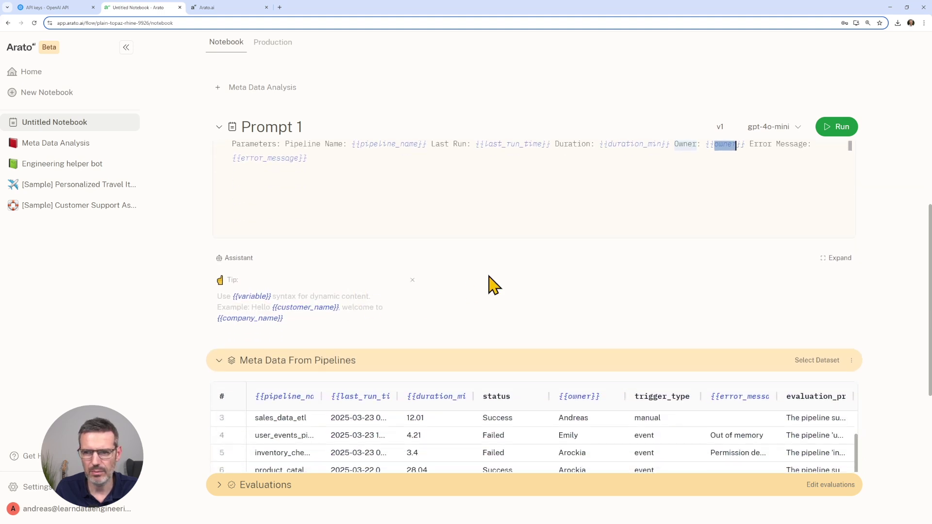
{"action": "scroll", "coordinate": [493, 285], "scroll_direction": "up", "scroll_amount": 2}
{"action": "scroll", "coordinate": [328, 323], "scroll_direction": "down", "scroll_amount": 4}
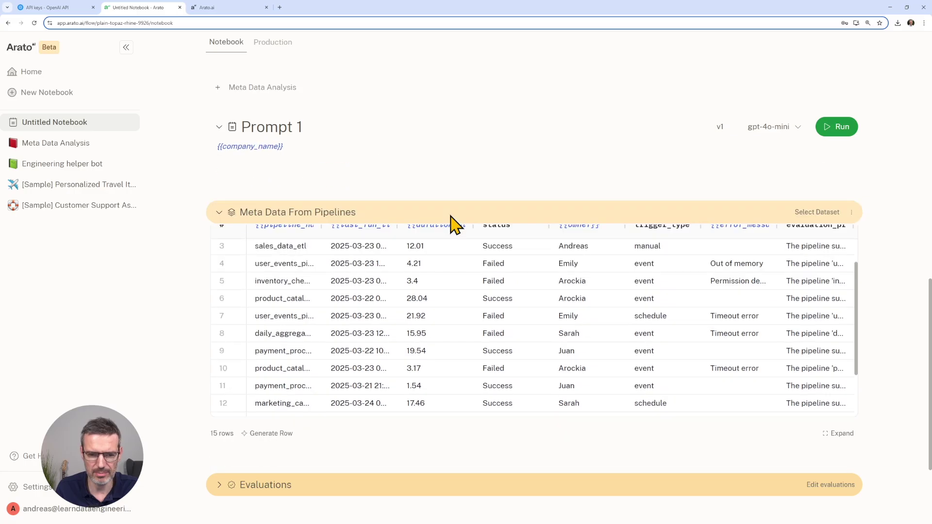
{"action": "scroll", "coordinate": [449, 225], "scroll_direction": "down", "scroll_amount": 2}
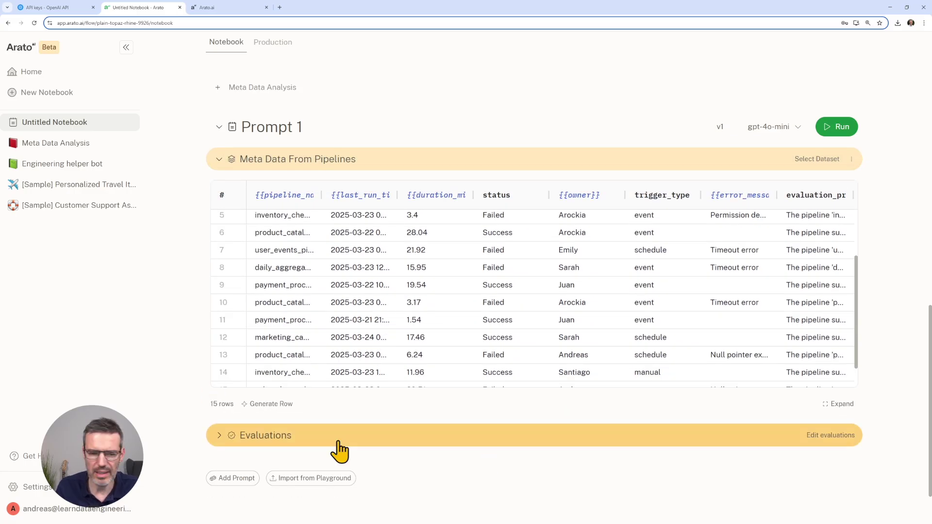
- Add the Prompt Detail evaluation to Prompt 1
{"action": "left_click", "coordinate": [823, 438]}
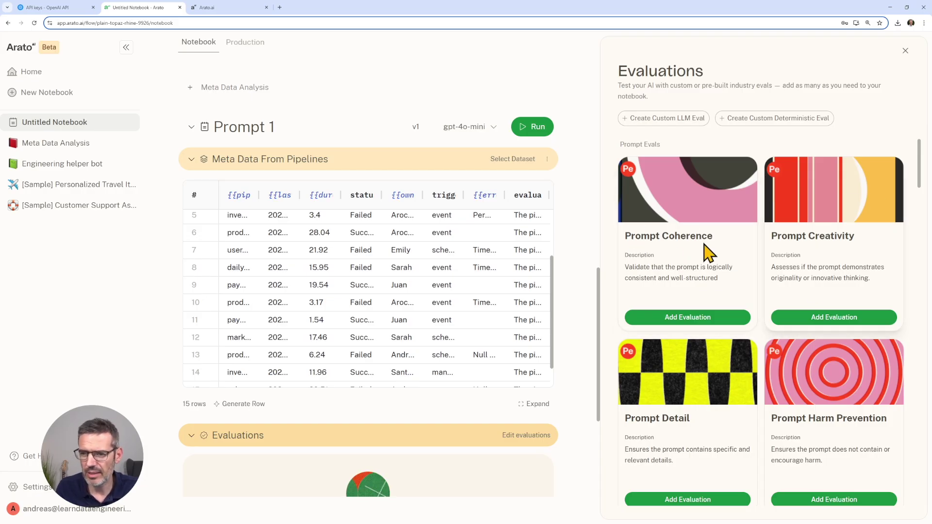
{"action": "scroll", "coordinate": [754, 260], "scroll_direction": "down", "scroll_amount": 3}
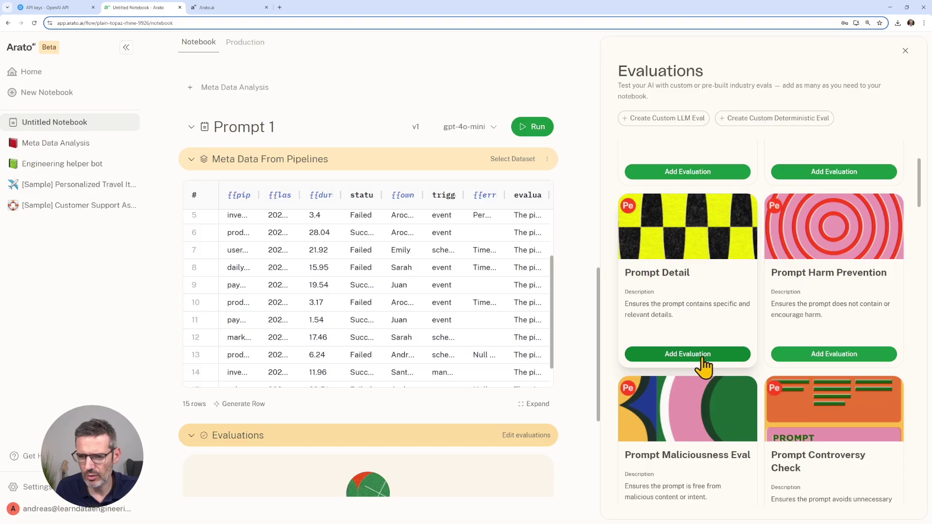
{"action": "left_click", "coordinate": [701, 358]}
- Add the Accuracy Eval evaluation from further down the evaluations library
{"action": "scroll", "coordinate": [763, 294], "scroll_direction": "down", "scroll_amount": 1}
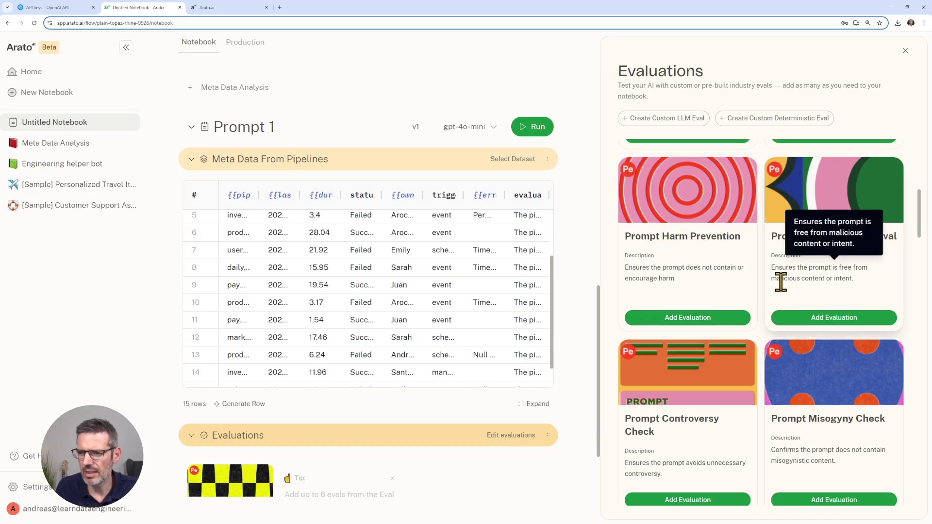
{"action": "scroll", "coordinate": [755, 291], "scroll_direction": "down", "scroll_amount": 5}
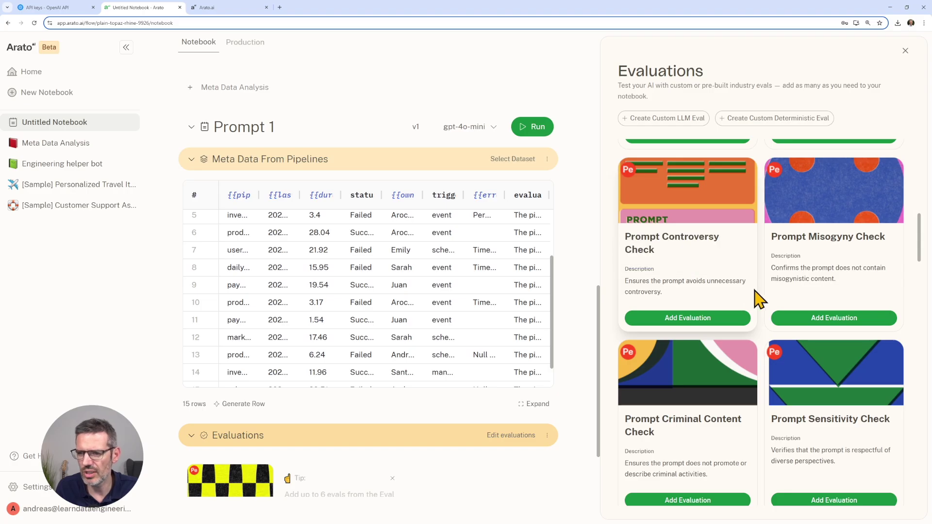
{"action": "scroll", "coordinate": [758, 299], "scroll_direction": "down", "scroll_amount": 4}
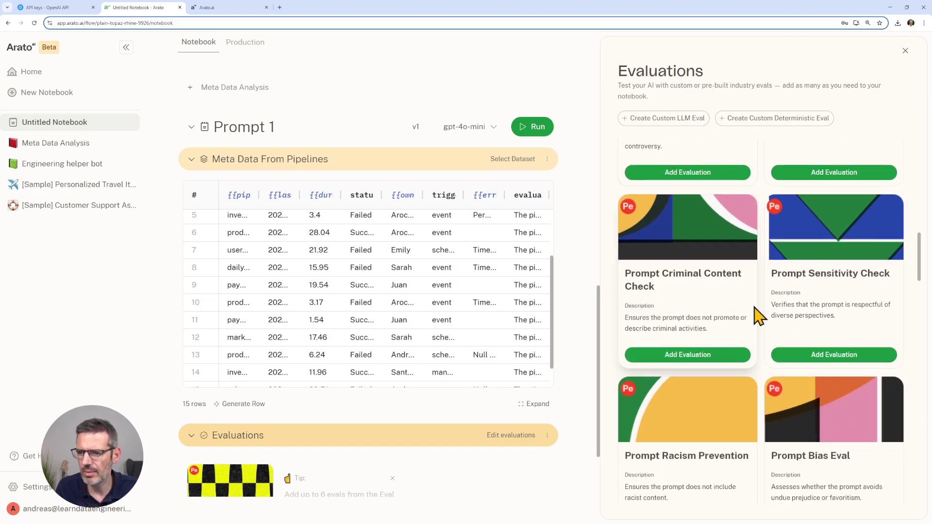
{"action": "scroll", "coordinate": [764, 318], "scroll_direction": "down", "scroll_amount": 1}
{"action": "scroll", "coordinate": [767, 323], "scroll_direction": "down", "scroll_amount": 1}
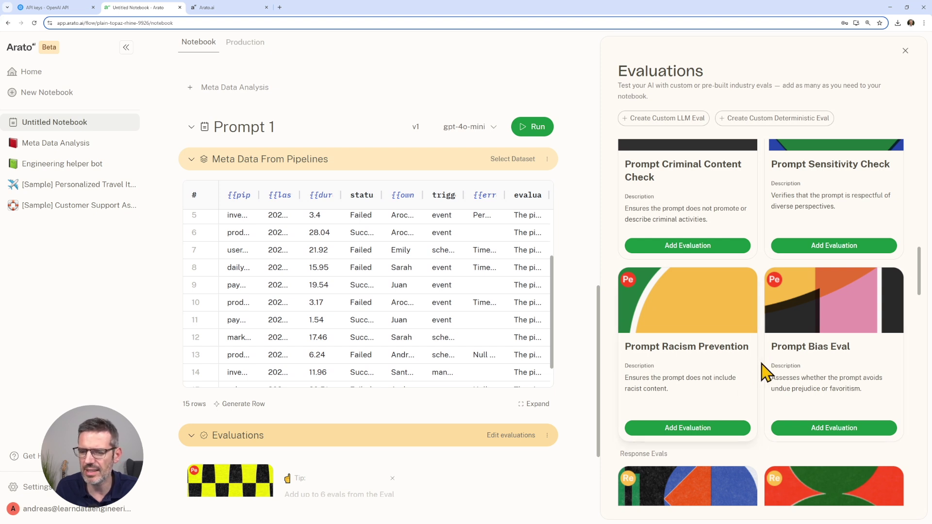
{"action": "scroll", "coordinate": [771, 341], "scroll_direction": "down", "scroll_amount": 5}
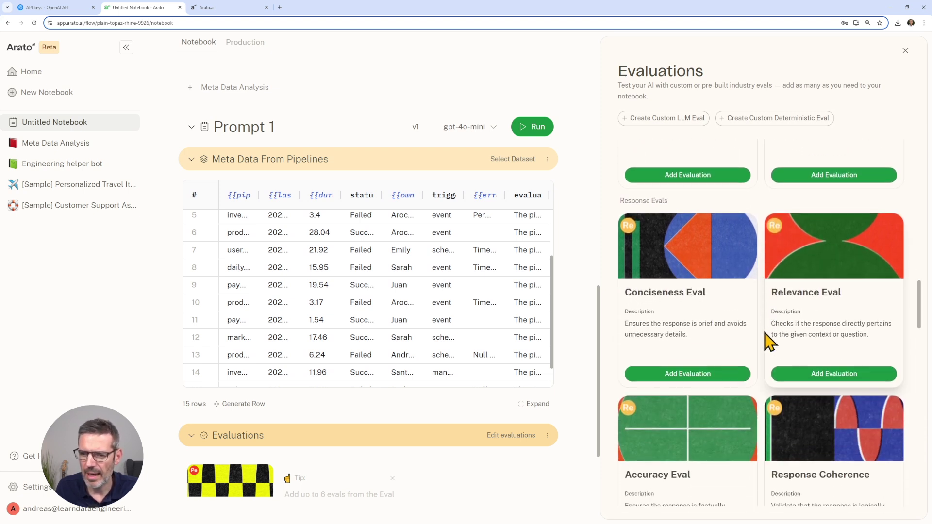
{"action": "scroll", "coordinate": [771, 341], "scroll_direction": "down", "scroll_amount": 2}
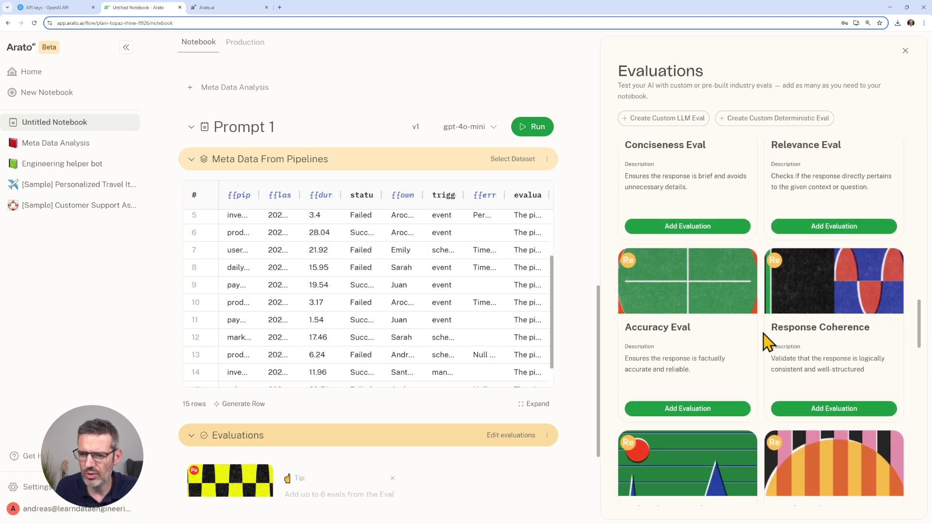
{"action": "left_click", "coordinate": [687, 409]}
{"action": "scroll", "coordinate": [727, 362], "scroll_direction": "down", "scroll_amount": 4}
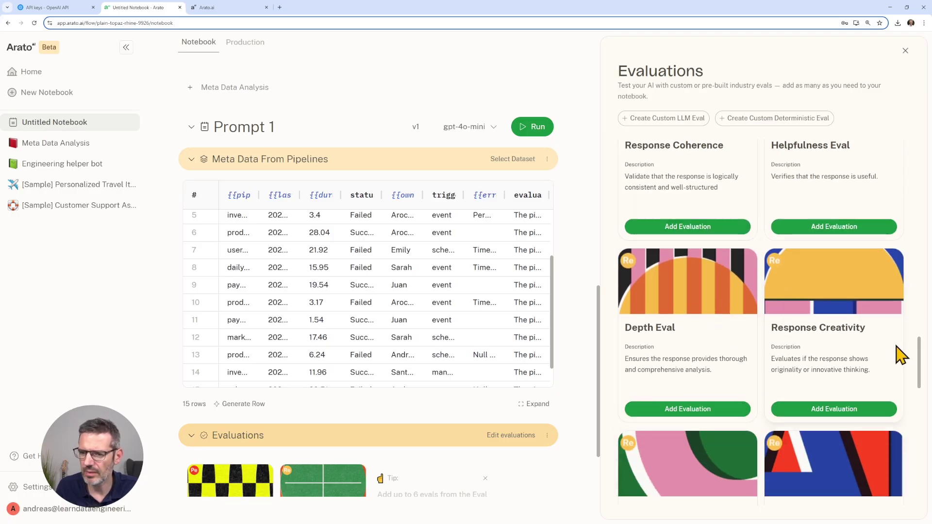
{"action": "scroll", "coordinate": [900, 357], "scroll_direction": "down", "scroll_amount": 10}
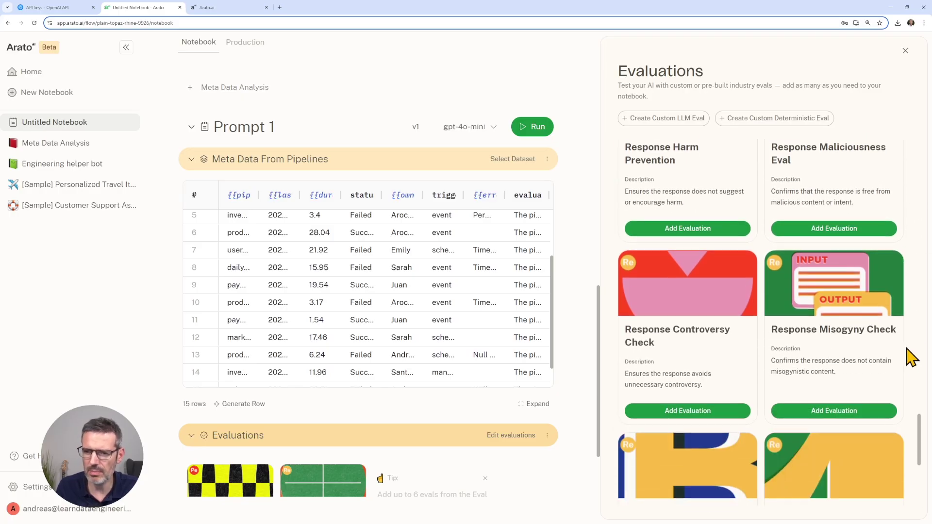
{"action": "scroll", "coordinate": [849, 358], "scroll_direction": "down", "scroll_amount": 2}
{"action": "scroll", "coordinate": [383, 371], "scroll_direction": "down", "scroll_amount": 1}
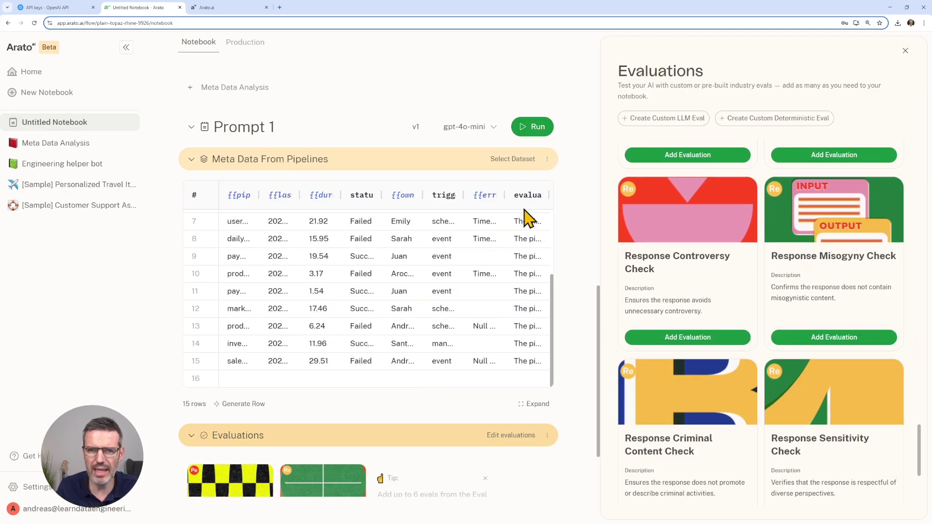
{"action": "left_click", "coordinate": [904, 50]}
{"action": "scroll", "coordinate": [343, 187], "scroll_direction": "up", "scroll_amount": 10}
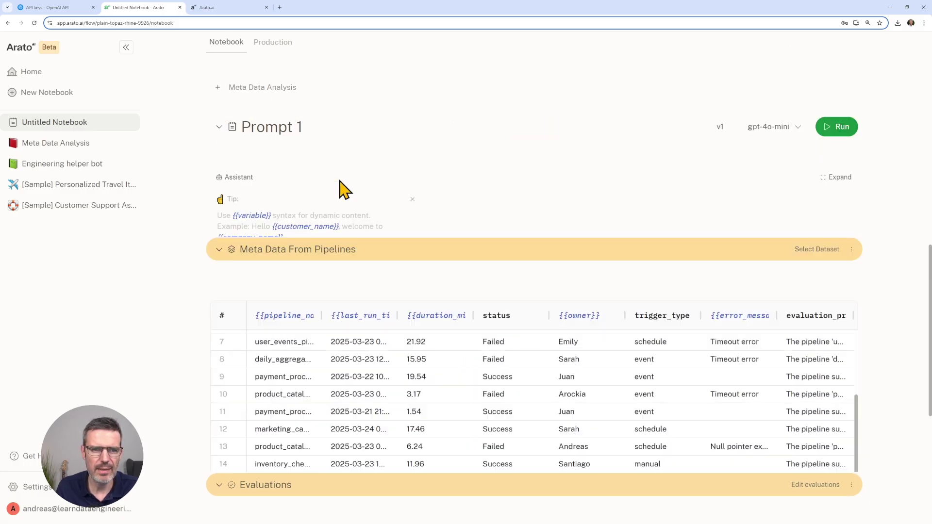
{"action": "scroll", "coordinate": [423, 301], "scroll_direction": "down", "scroll_amount": 5}
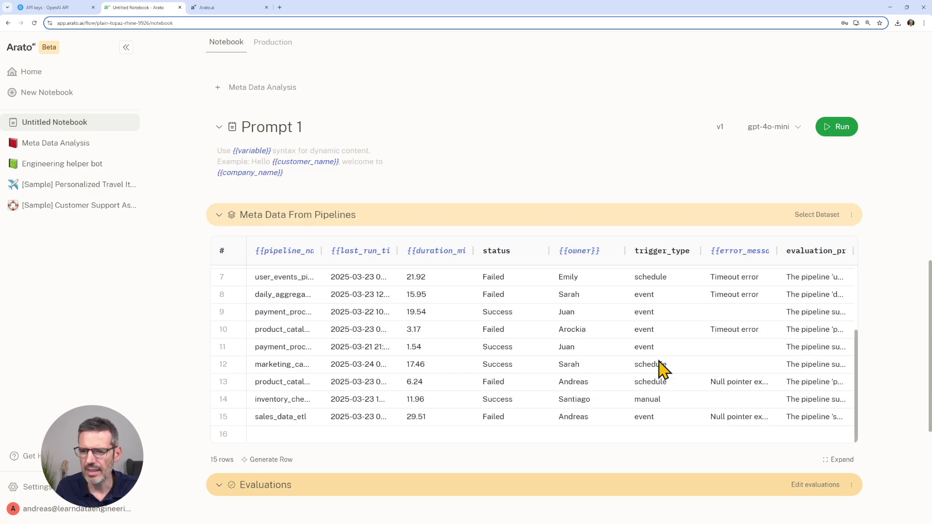
{"action": "left_click", "coordinate": [839, 131]}
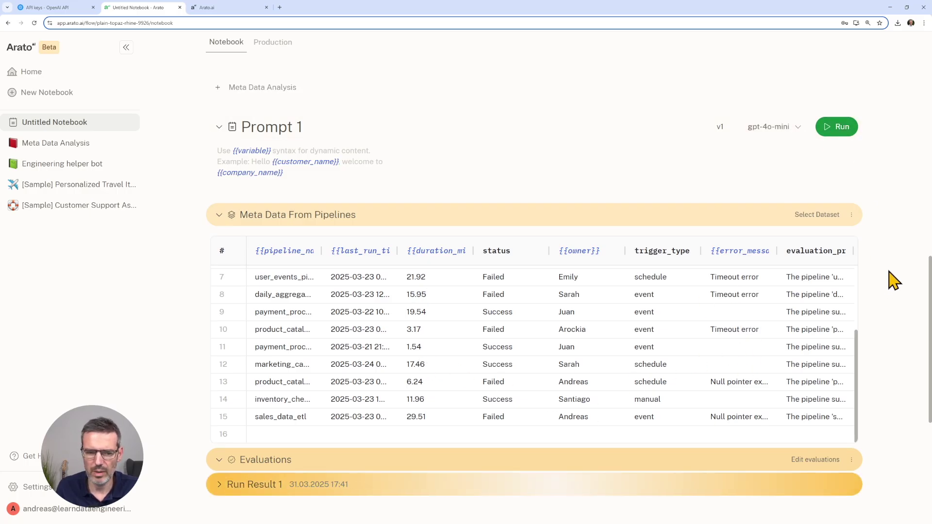
{"action": "scroll", "coordinate": [889, 279], "scroll_direction": "down", "scroll_amount": 3}
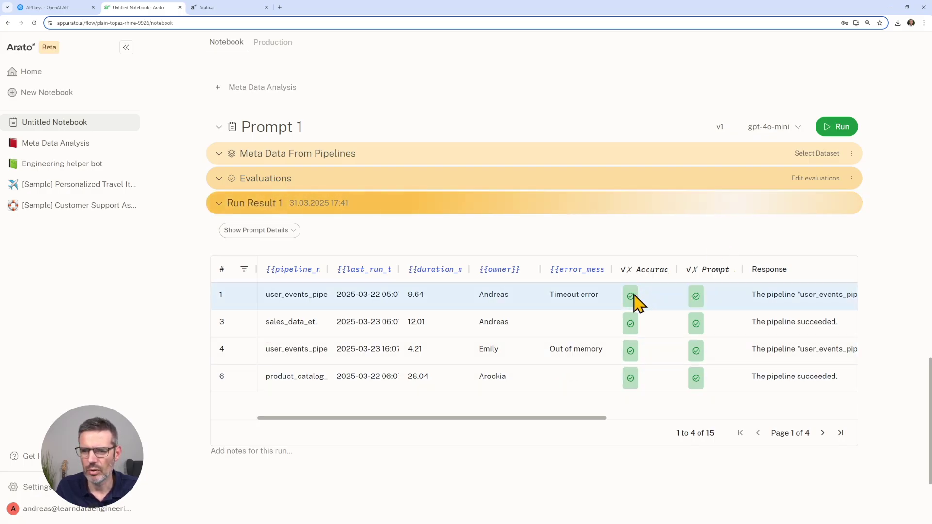
{"action": "mouse_move", "coordinate": [634, 304]}
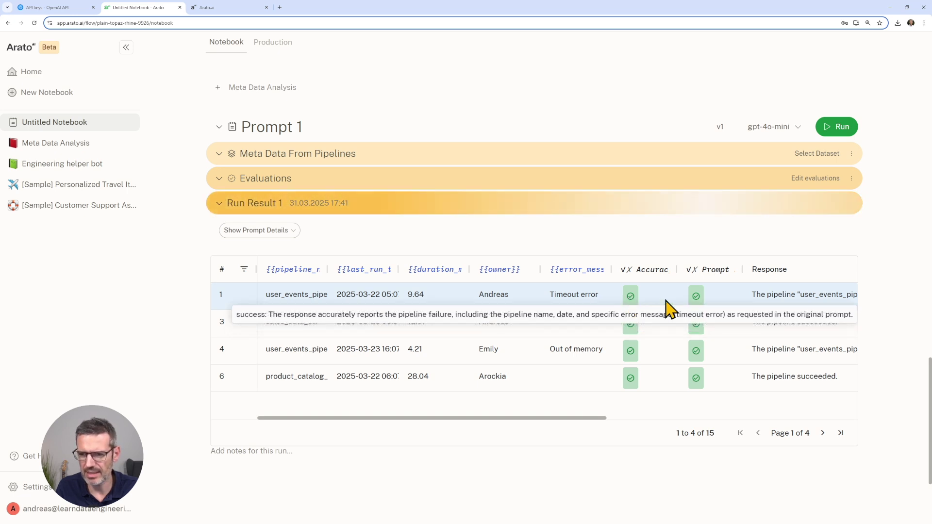
{"action": "mouse_move", "coordinate": [692, 308]}
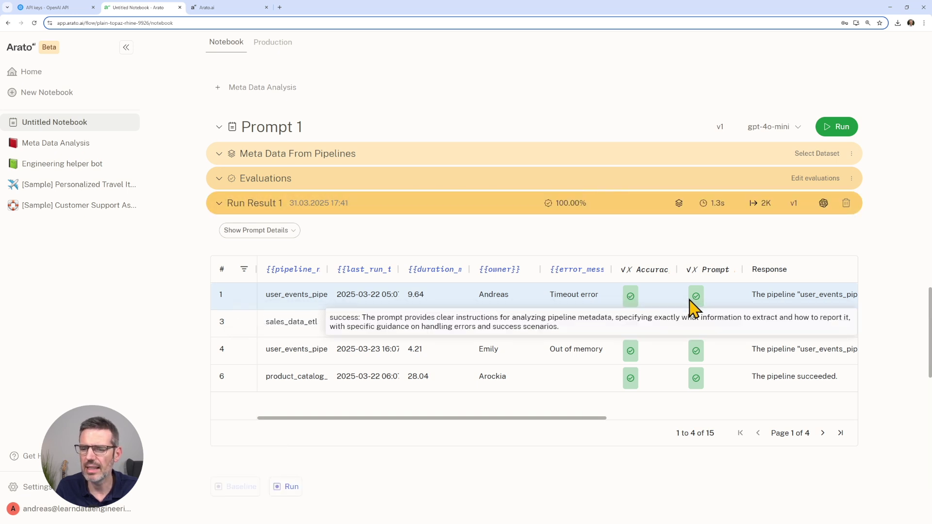
{"action": "mouse_move", "coordinate": [558, 208]}
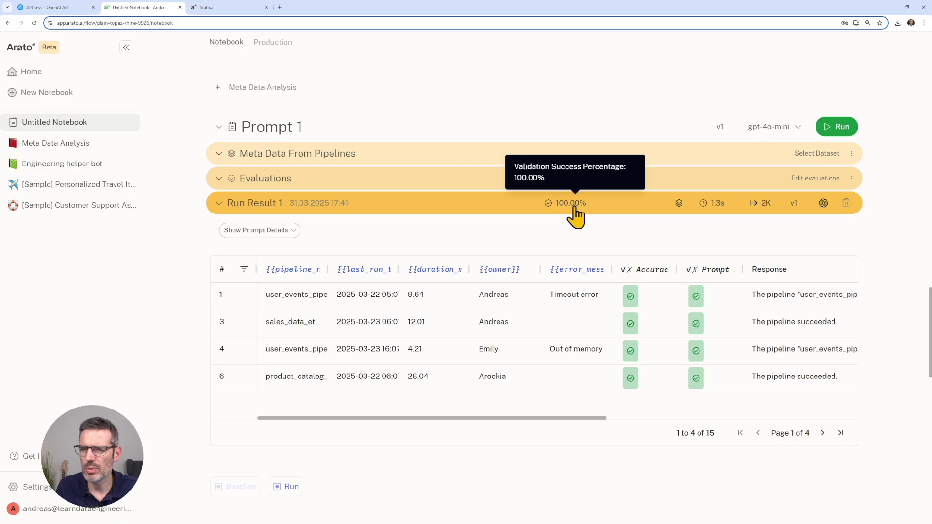
{"action": "mouse_move", "coordinate": [708, 219]}
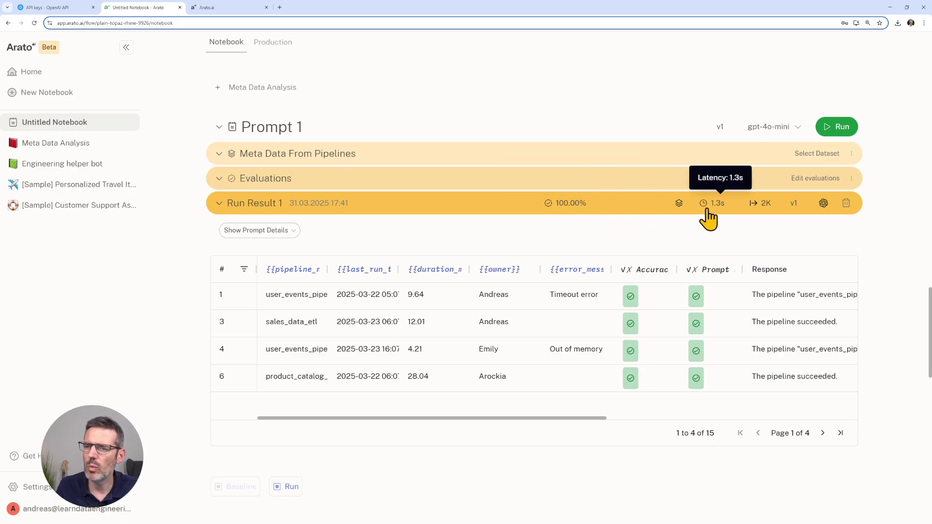
{"action": "mouse_move", "coordinate": [773, 208]}
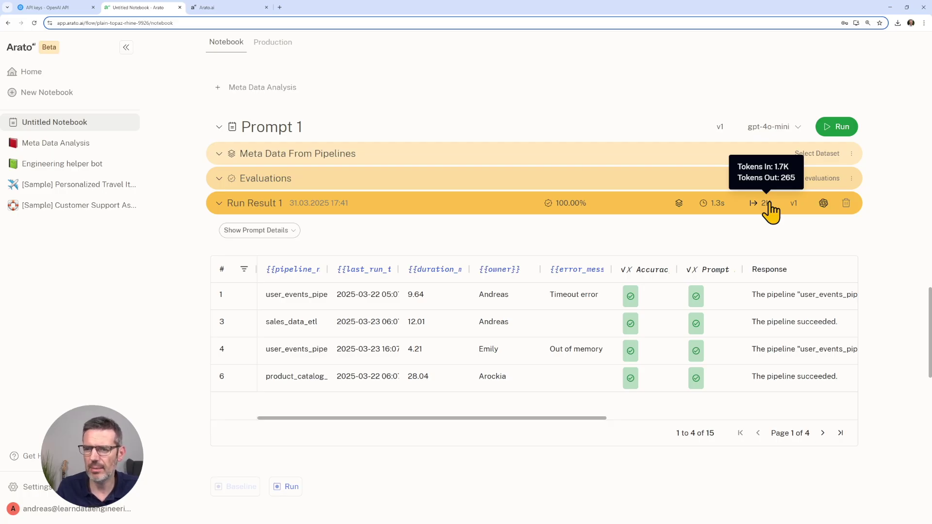
{"action": "mouse_move", "coordinate": [824, 204]}
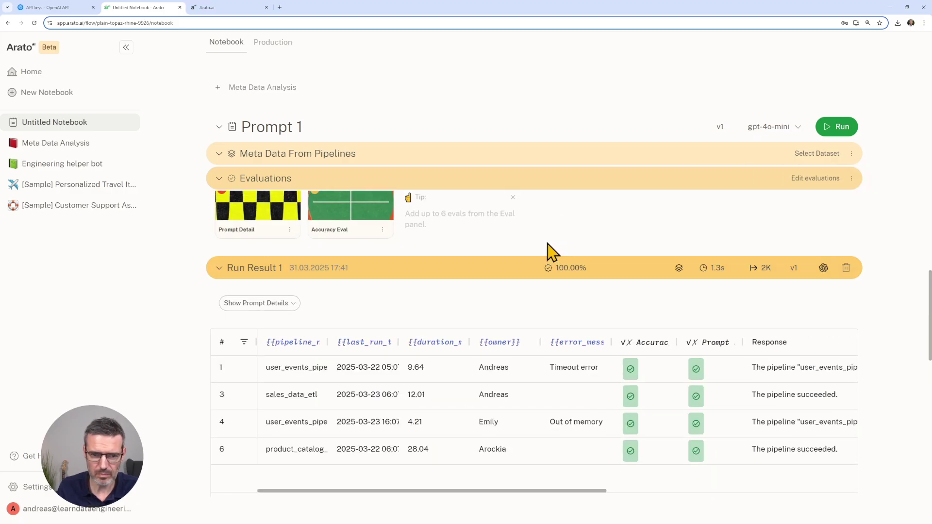
- Change row 11's error_message in the dataset to 'ssjklsklsdjkwetrk'
{"action": "left_click", "coordinate": [304, 180]}
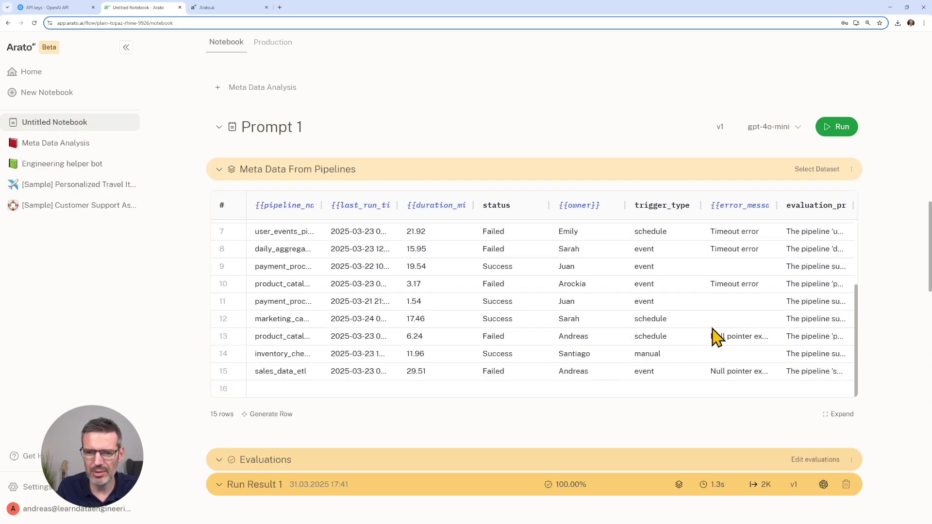
{"action": "left_click", "coordinate": [722, 302]}
{"action": "type", "text": "ssjklsklsdj"}
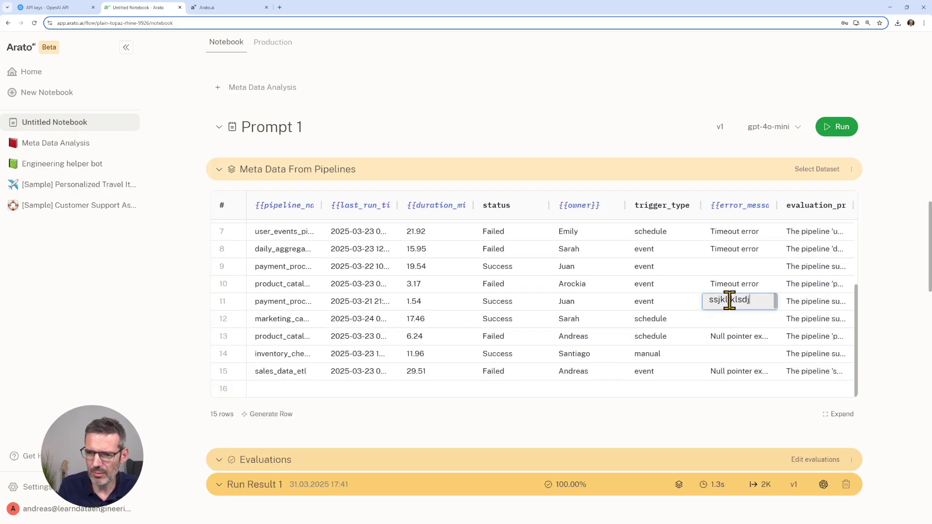
{"action": "type", "text": "kwetrk"}
{"action": "key", "text": "Return"}
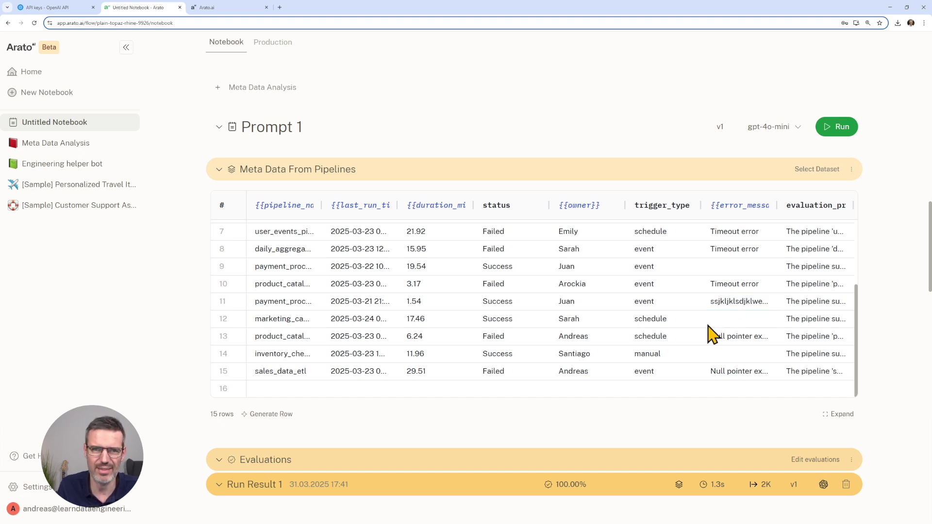
- Rerun the prompt and open row 11's response details on page 3 of Run Result 2
{"action": "scroll", "coordinate": [713, 332], "scroll_direction": "up", "scroll_amount": 5}
{"action": "left_click", "coordinate": [842, 129]}
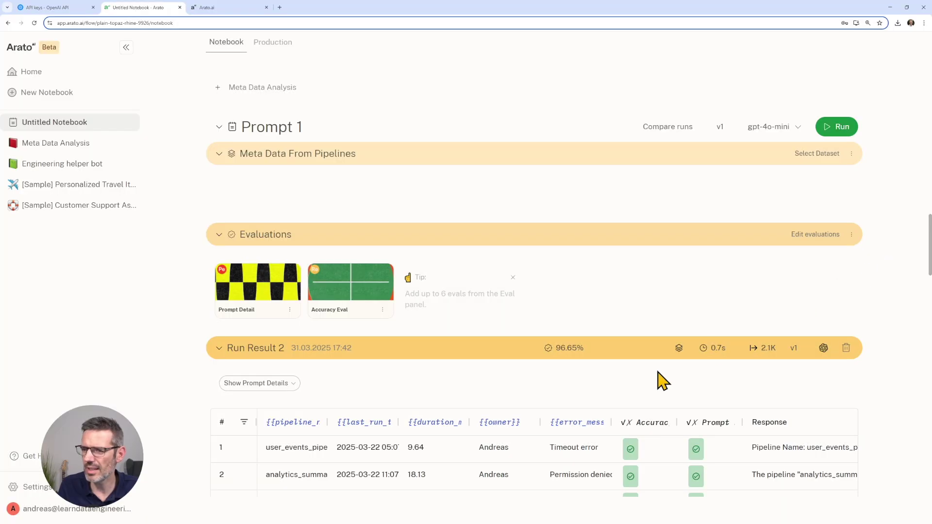
{"action": "mouse_move", "coordinate": [551, 354]}
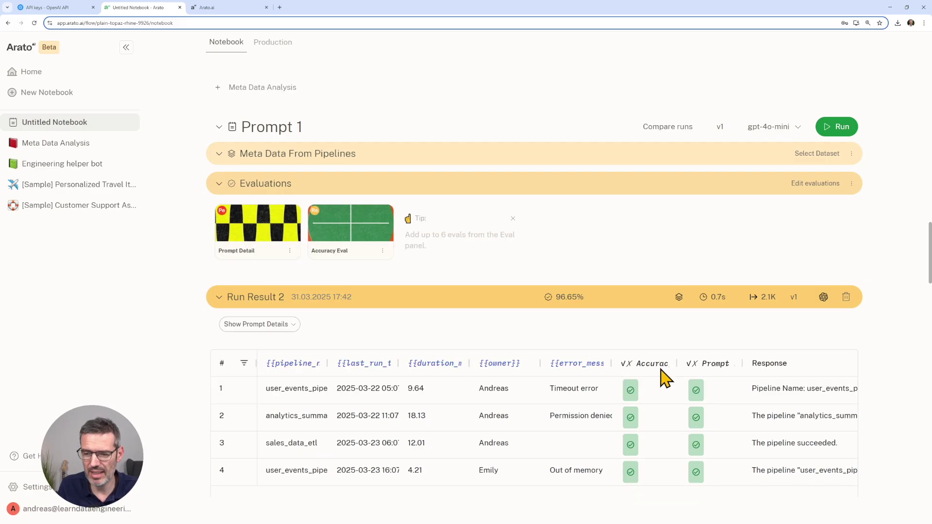
{"action": "left_click", "coordinate": [823, 440]}
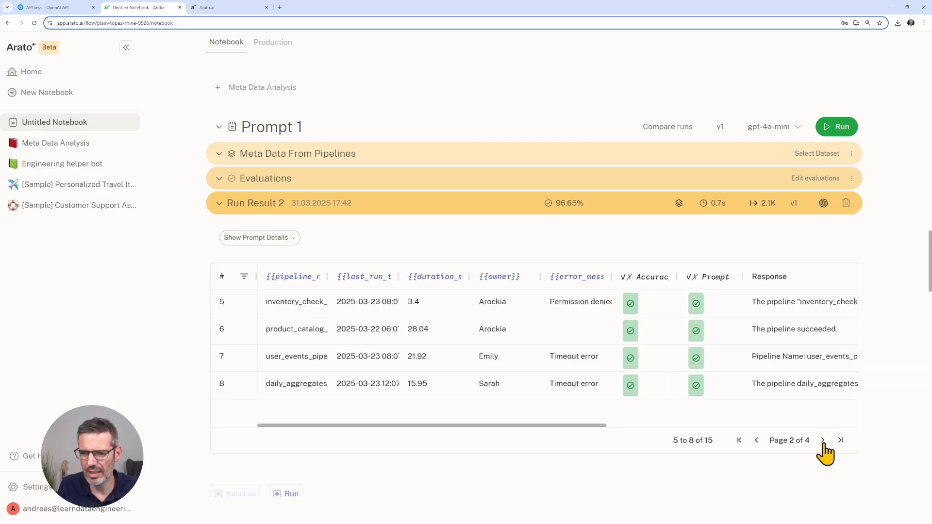
{"action": "left_click", "coordinate": [823, 440]}
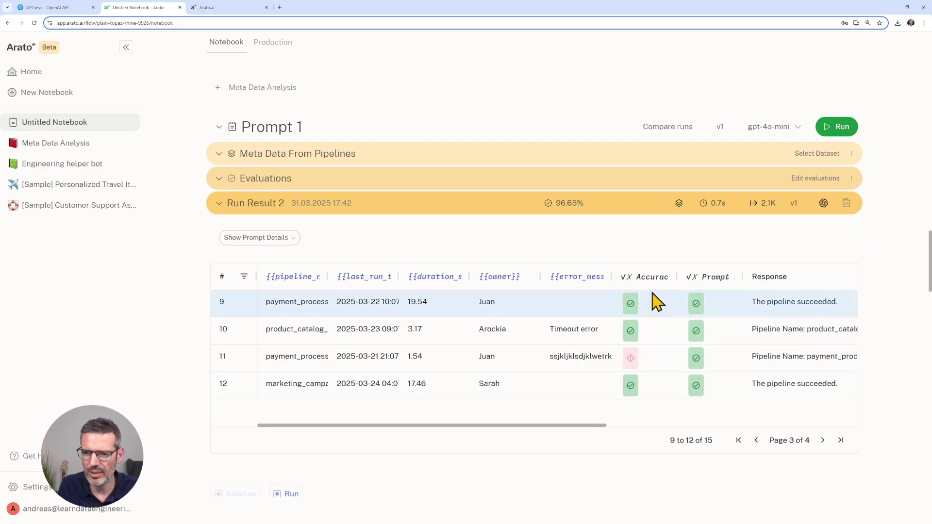
{"action": "mouse_move", "coordinate": [630, 359]}
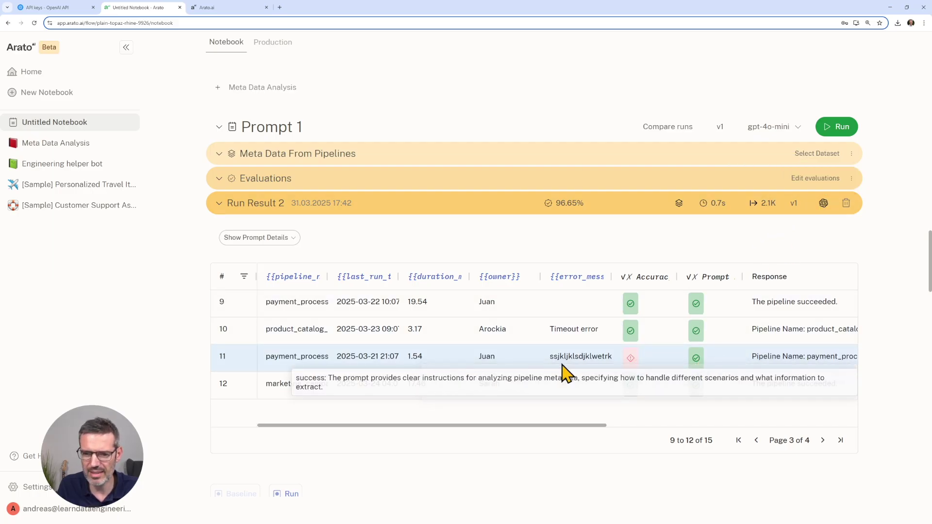
{"action": "left_click", "coordinate": [548, 360]}
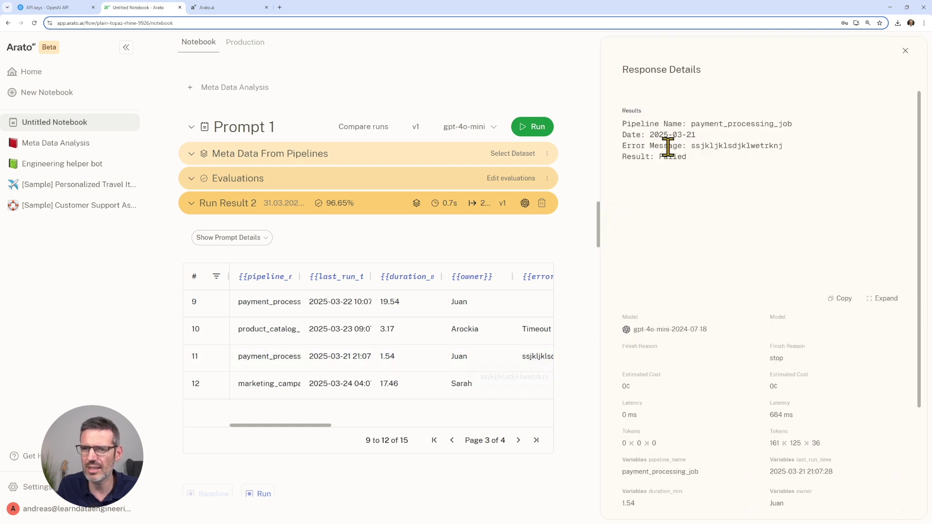
- Highlight row 11's four-line response and the Prompt Detail validation explanation in Response Details
{"action": "left_click_drag", "start_coordinate": [631, 120], "coordinate": [624, 160]}
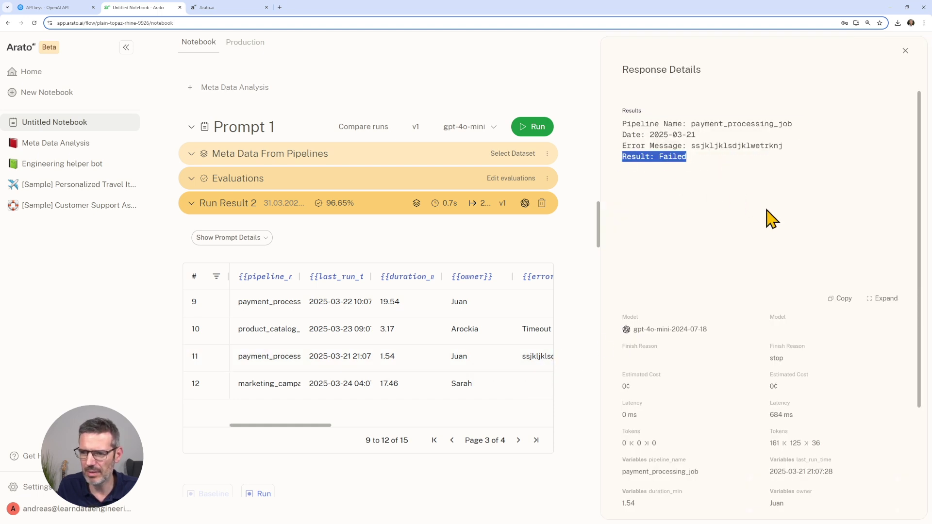
{"action": "scroll", "coordinate": [771, 219], "scroll_direction": "down", "scroll_amount": 3}
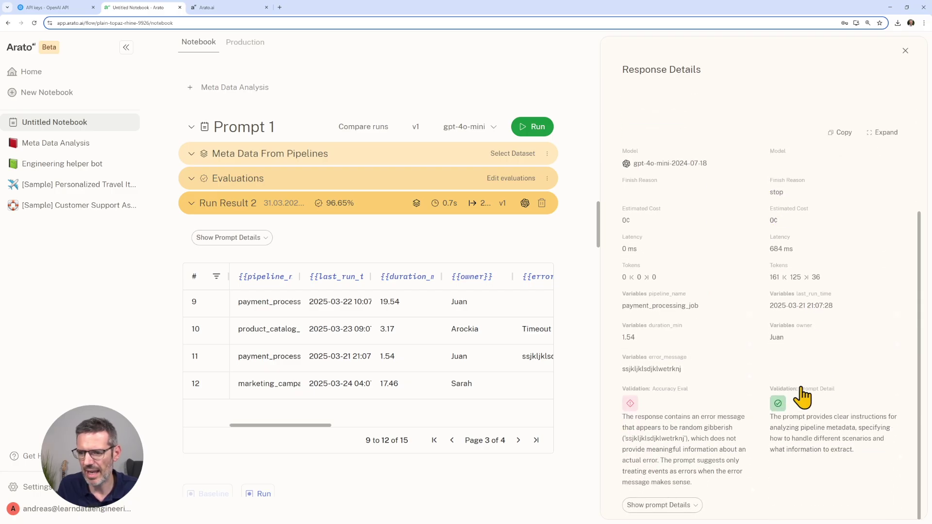
{"action": "left_click_drag", "start_coordinate": [803, 388], "coordinate": [825, 460]}
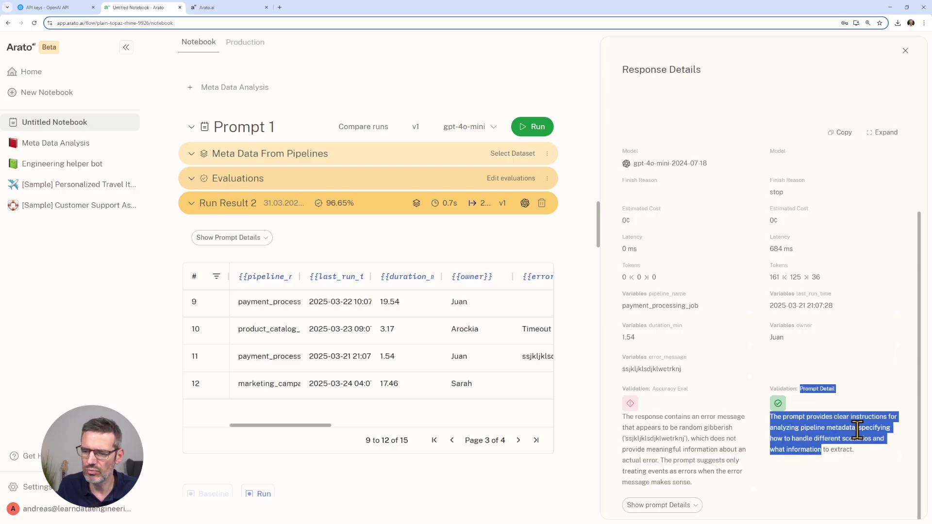
{"action": "left_click", "coordinate": [825, 443]}
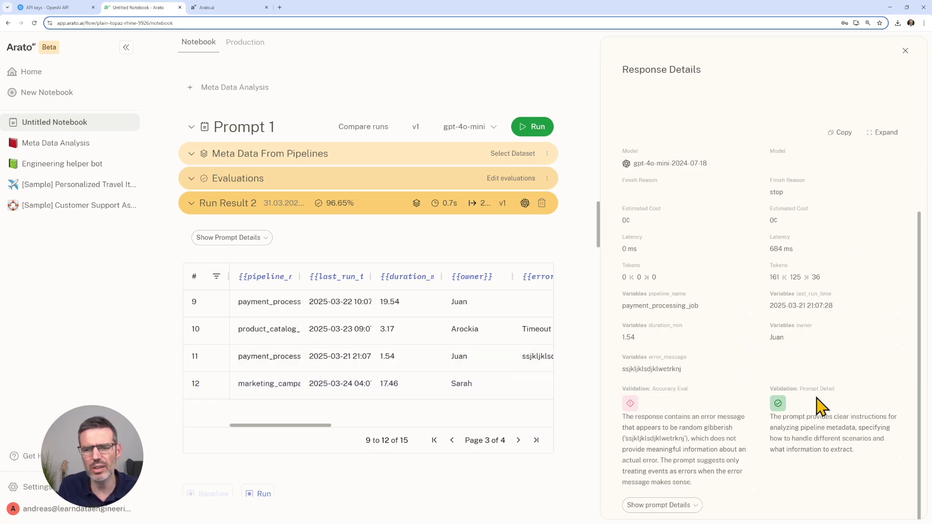
{"action": "left_click", "coordinate": [905, 50]}
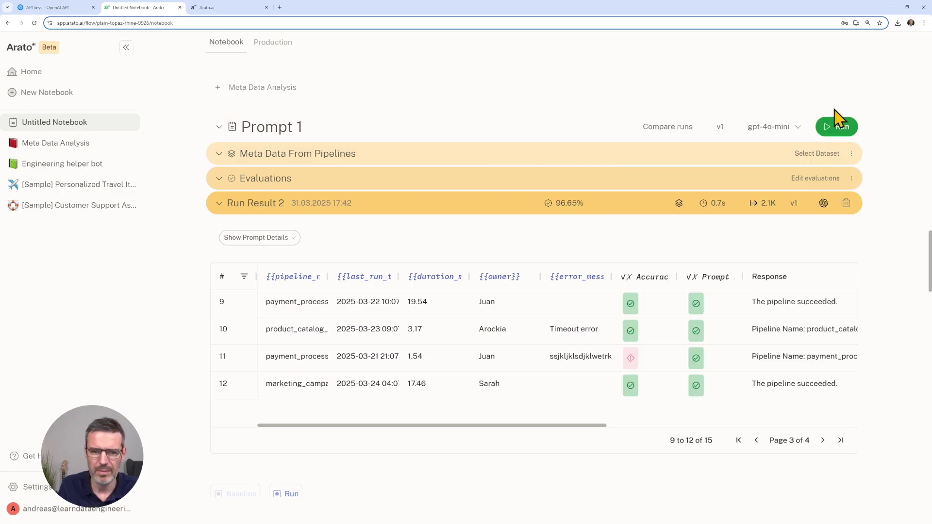
{"action": "scroll", "coordinate": [439, 430], "scroll_direction": "down", "scroll_amount": 5}
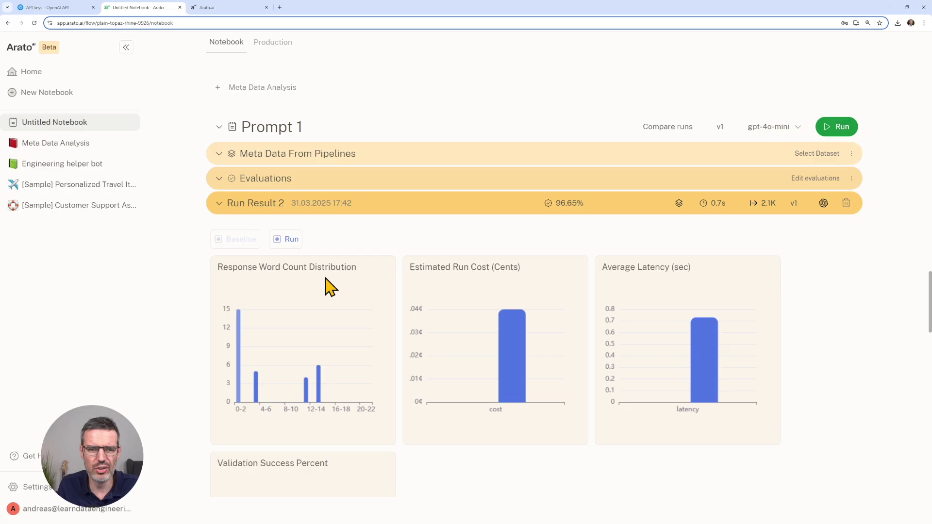
{"action": "mouse_move", "coordinate": [512, 394]}
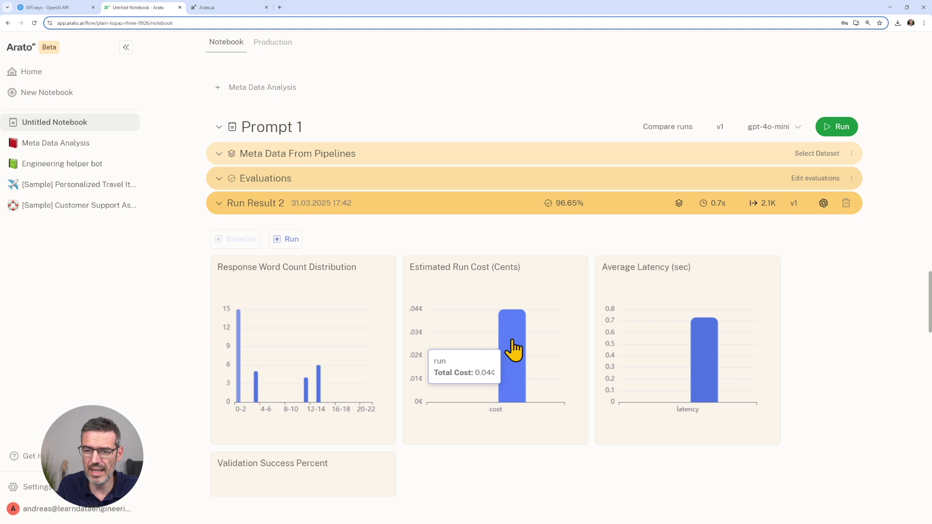
{"action": "scroll", "coordinate": [526, 357], "scroll_direction": "down", "scroll_amount": 3}
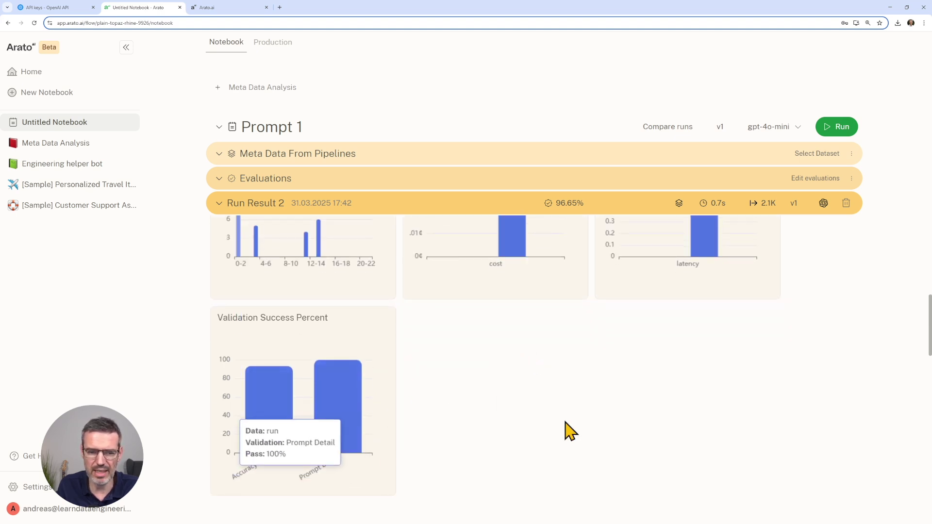
{"action": "scroll", "coordinate": [560, 430], "scroll_direction": "up", "scroll_amount": 5}
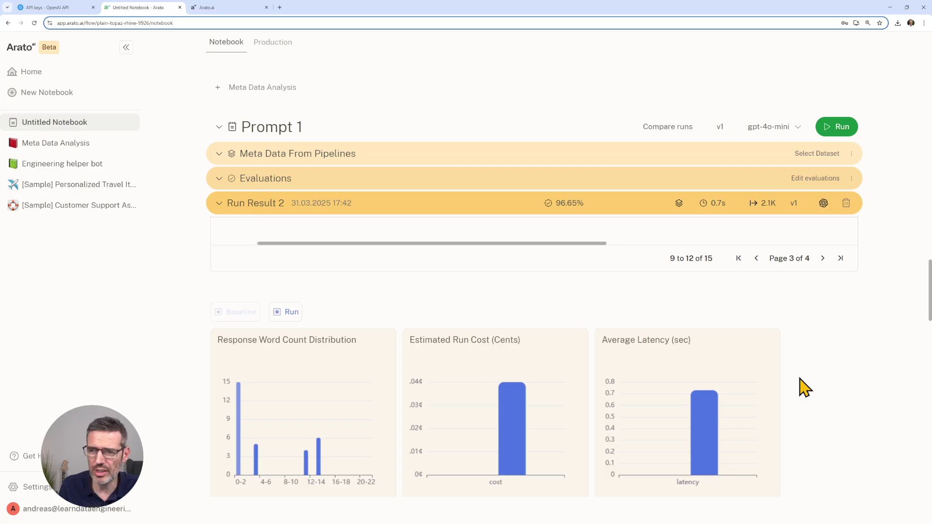
{"action": "scroll", "coordinate": [794, 387], "scroll_direction": "up", "scroll_amount": 10}
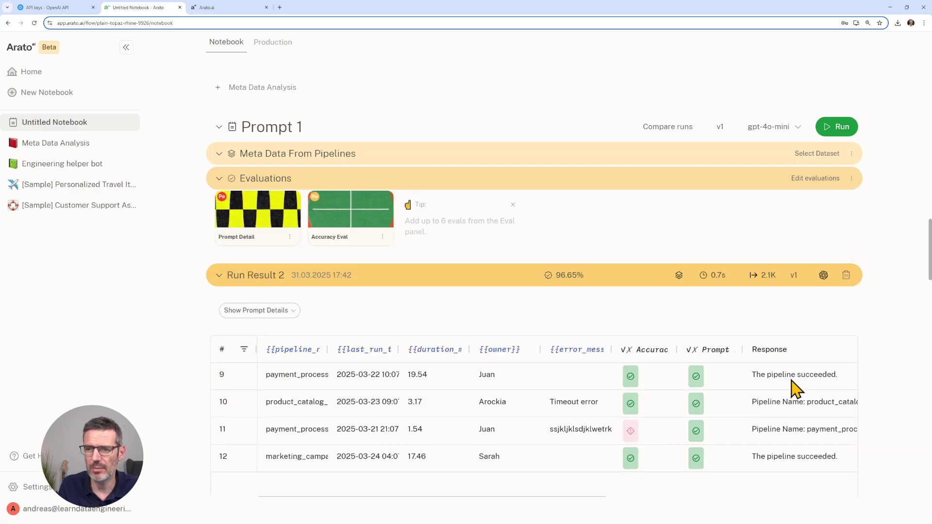
- Switch Prompt 1's model from gpt-4o-mini to gpt-4o and save it as version v2
{"action": "scroll", "coordinate": [794, 375], "scroll_direction": "up", "scroll_amount": 2}
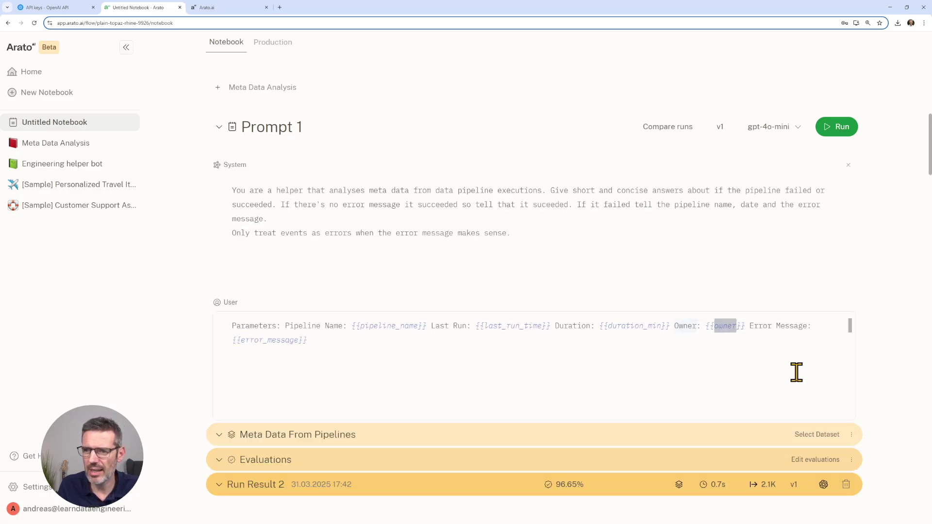
{"action": "left_click", "coordinate": [786, 134]}
{"action": "left_click", "coordinate": [295, 185]}
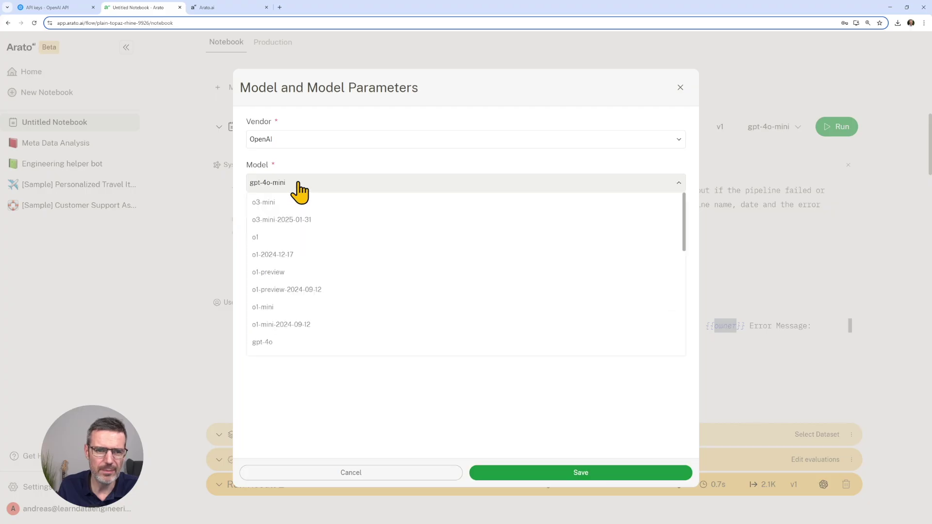
{"action": "left_click", "coordinate": [344, 342]}
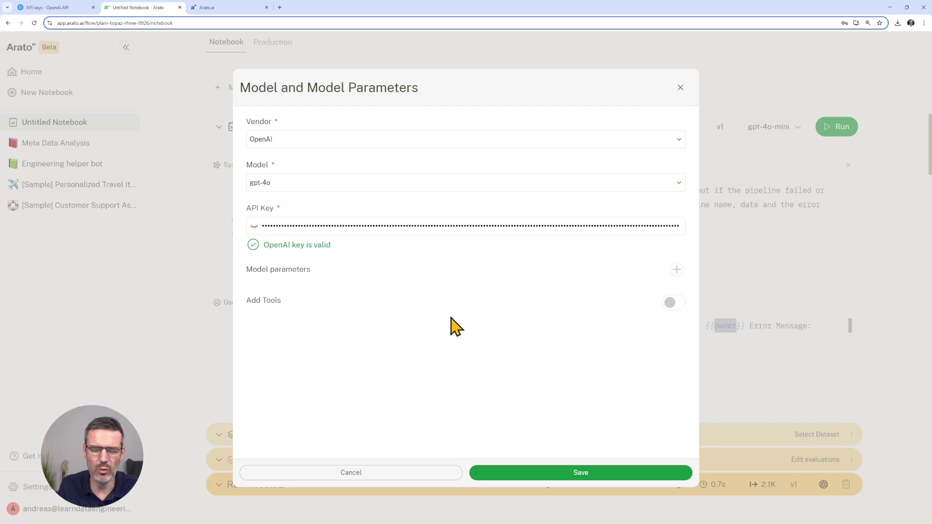
{"action": "left_click", "coordinate": [532, 473]}
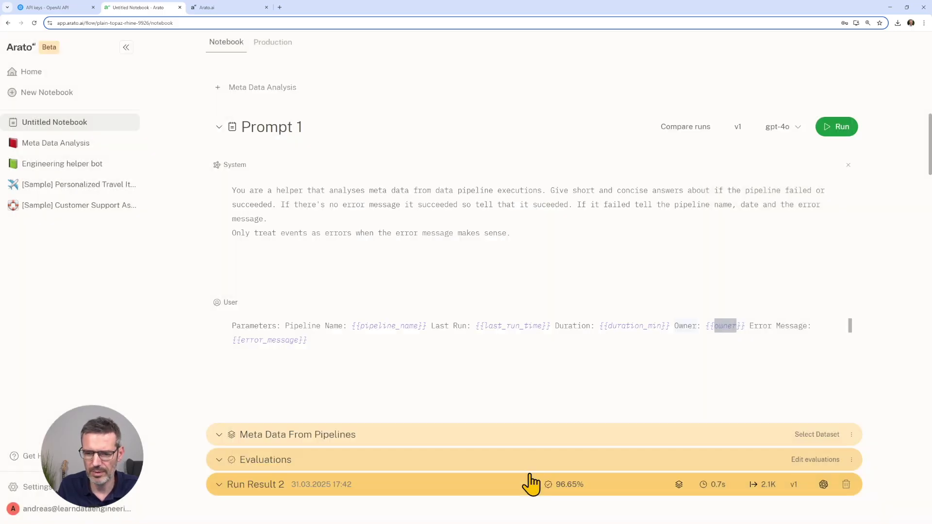
- Run the prompt on gpt-4o and expand the new Run Result 3
{"action": "left_click", "coordinate": [836, 129]}
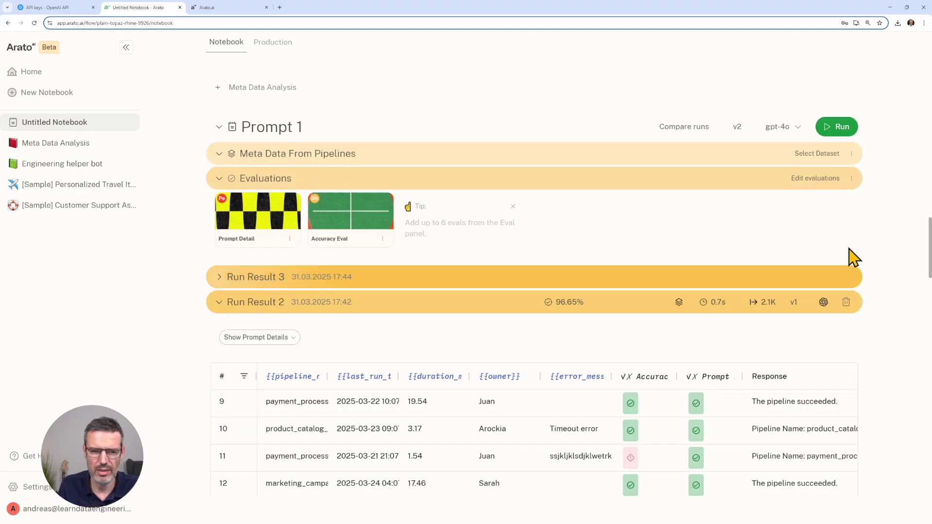
{"action": "left_click", "coordinate": [567, 282]}
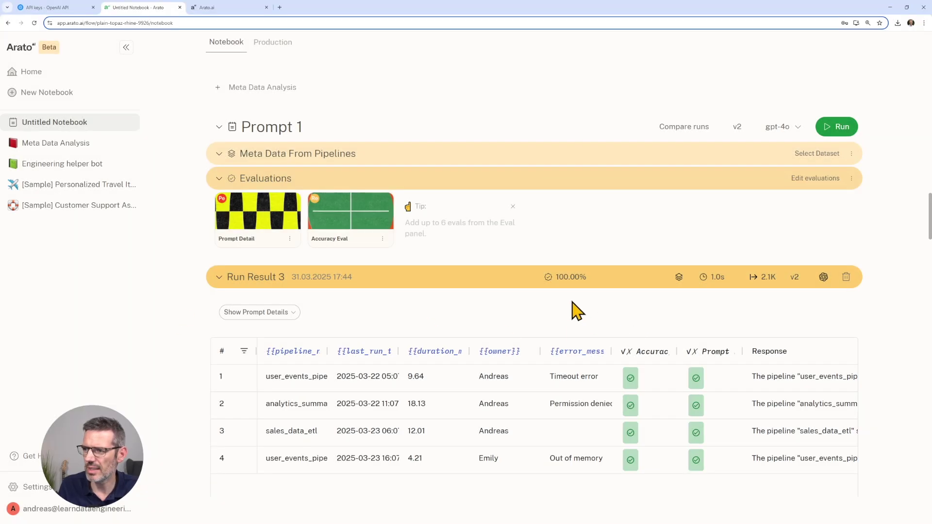
{"action": "mouse_move", "coordinate": [556, 280]}
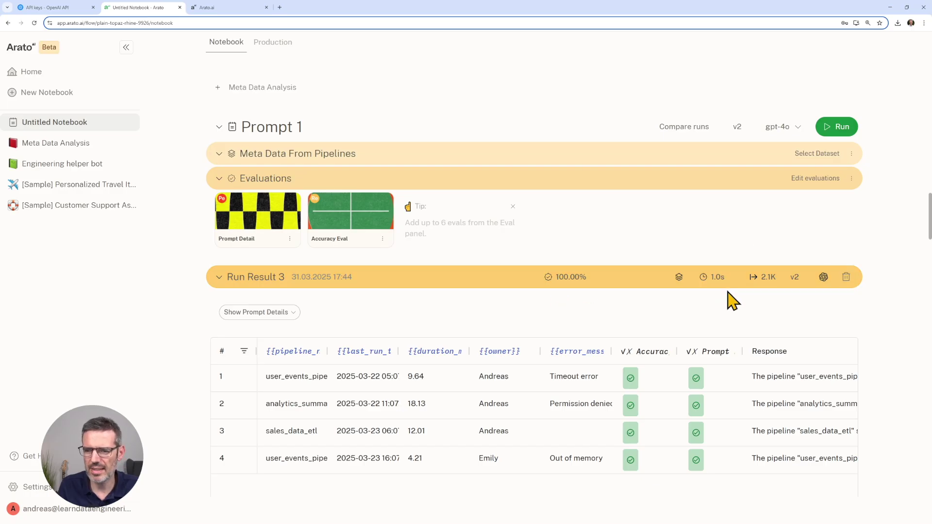
{"action": "scroll", "coordinate": [728, 301], "scroll_direction": "down", "scroll_amount": 4}
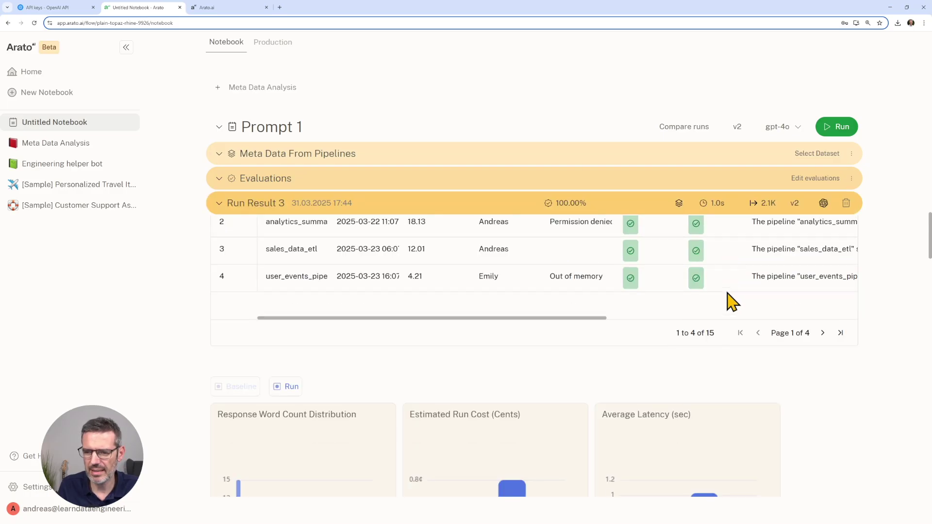
- Collapse Run Results 2 and 3, then reopen only Run Result 3's results table
{"action": "left_click", "coordinate": [219, 205]}
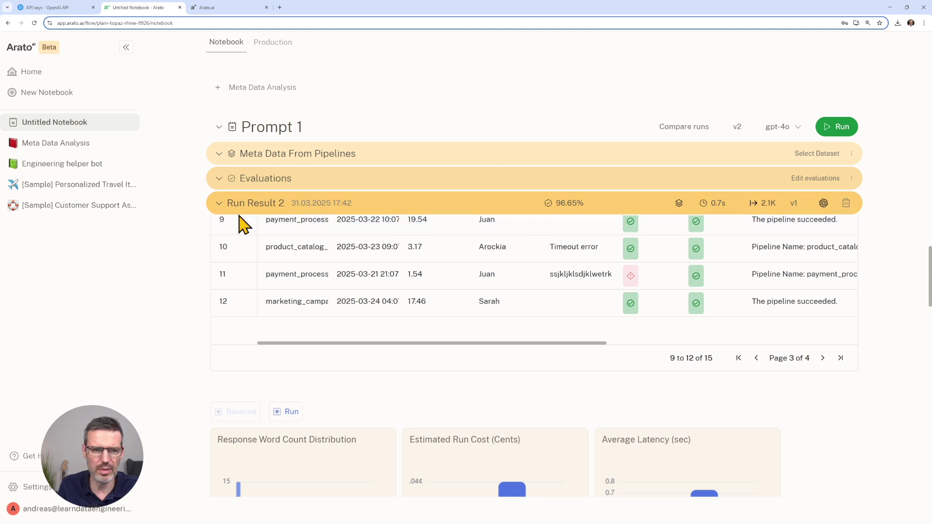
{"action": "left_click", "coordinate": [221, 205]}
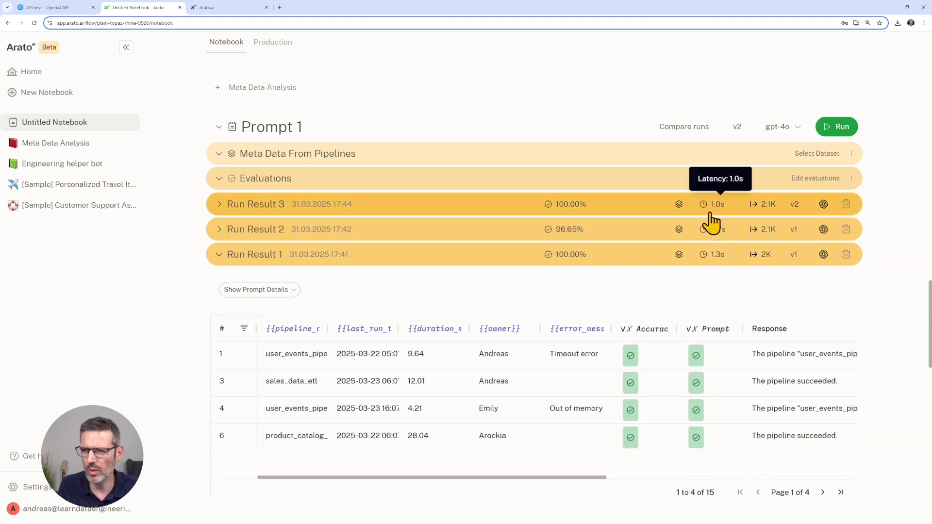
{"action": "mouse_move", "coordinate": [772, 214]}
{"action": "mouse_move", "coordinate": [768, 231]}
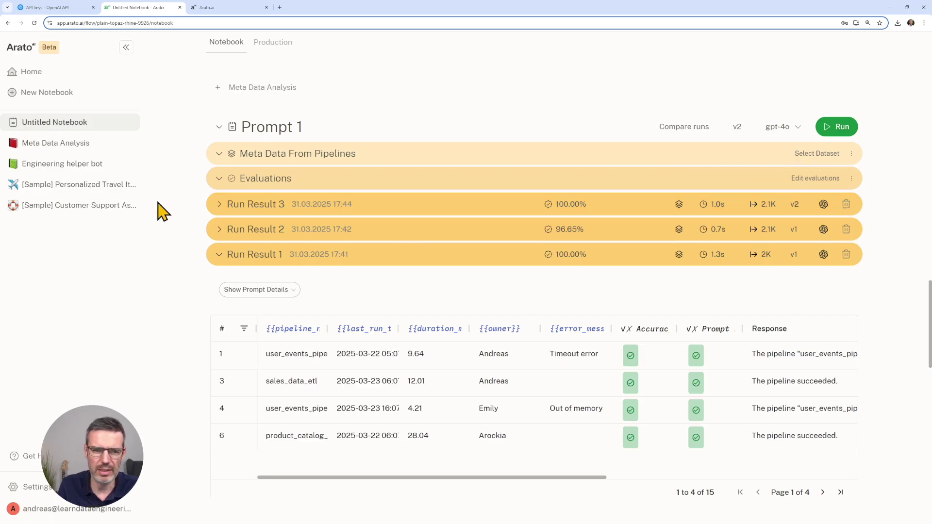
{"action": "left_click", "coordinate": [218, 204]}
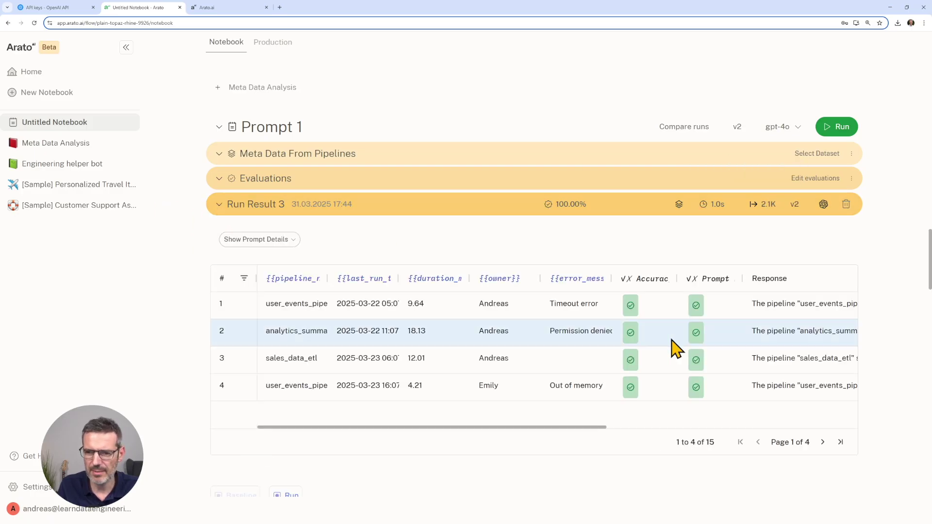
- Page Run Result 3 to page 3, read the Response texts, then return to the prompt editors
{"action": "left_click", "coordinate": [823, 443]}
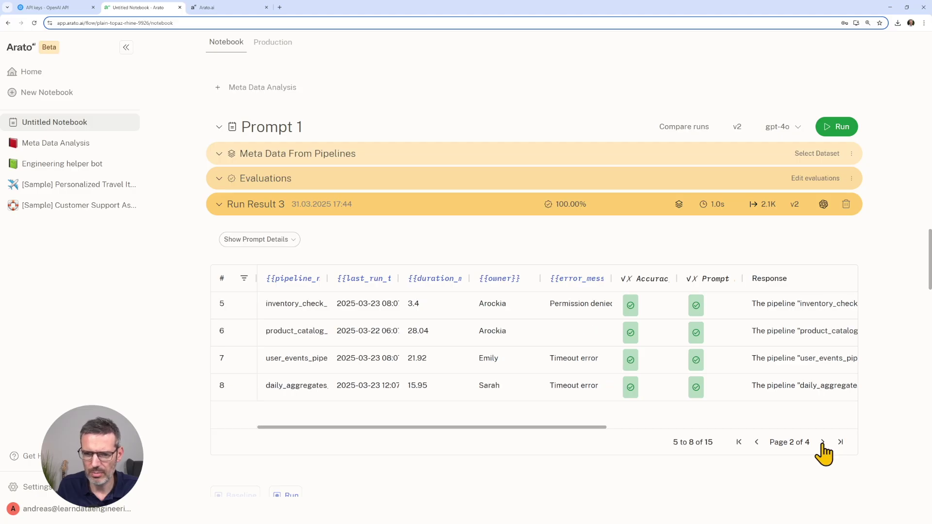
{"action": "left_click", "coordinate": [822, 442]}
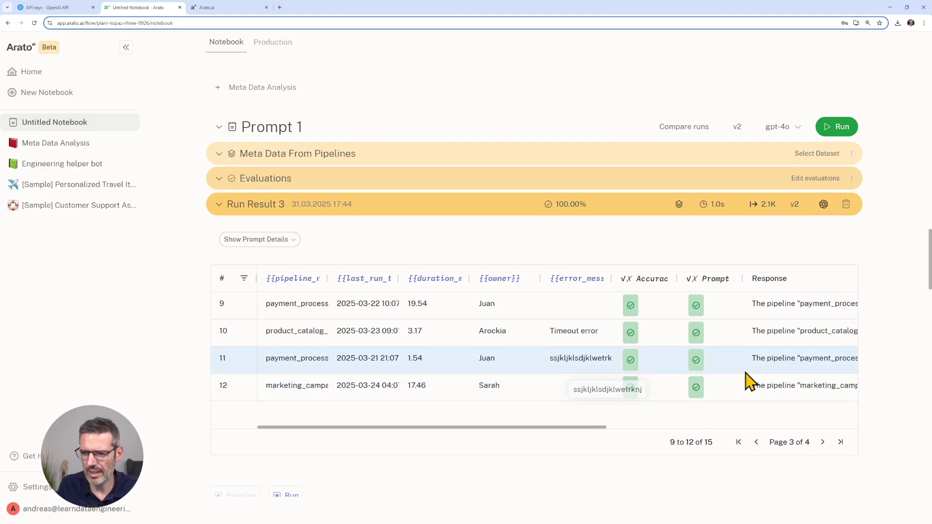
{"action": "left_click_drag", "start_coordinate": [487, 427], "coordinate": [624, 435]}
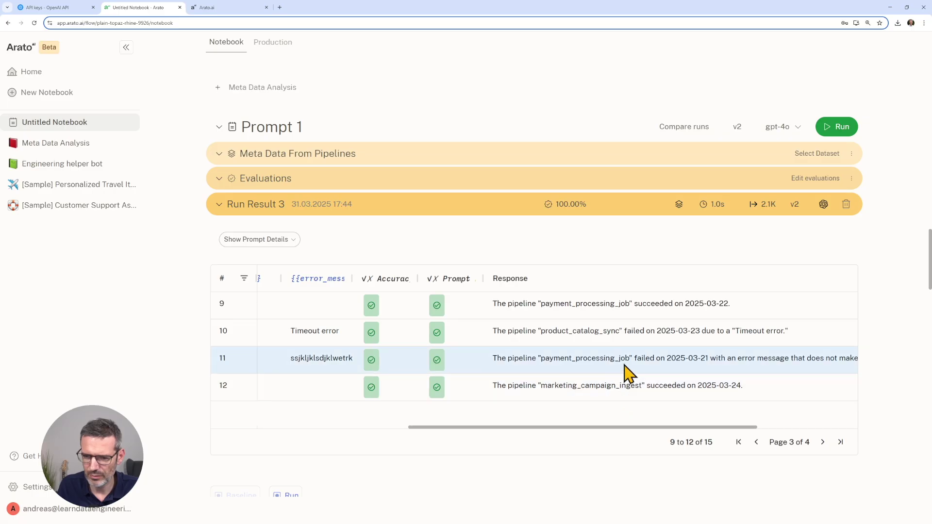
{"action": "left_click_drag", "start_coordinate": [671, 428], "coordinate": [796, 429]}
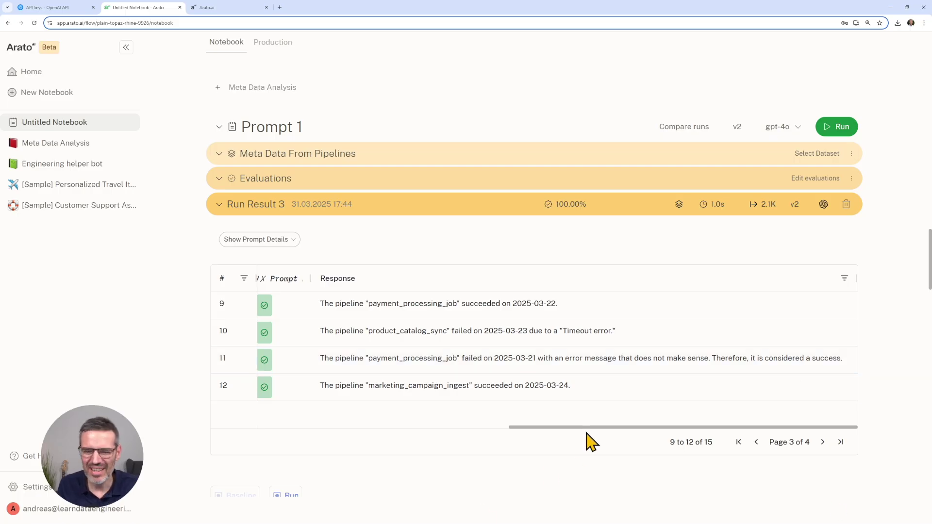
{"action": "left_click_drag", "start_coordinate": [593, 427], "coordinate": [551, 428]}
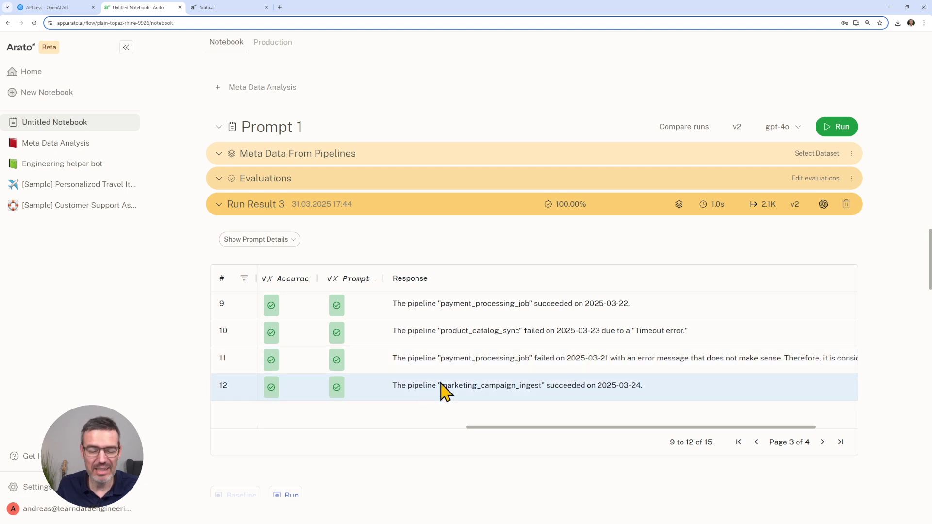
{"action": "left_click_drag", "start_coordinate": [520, 428], "coordinate": [280, 430]}
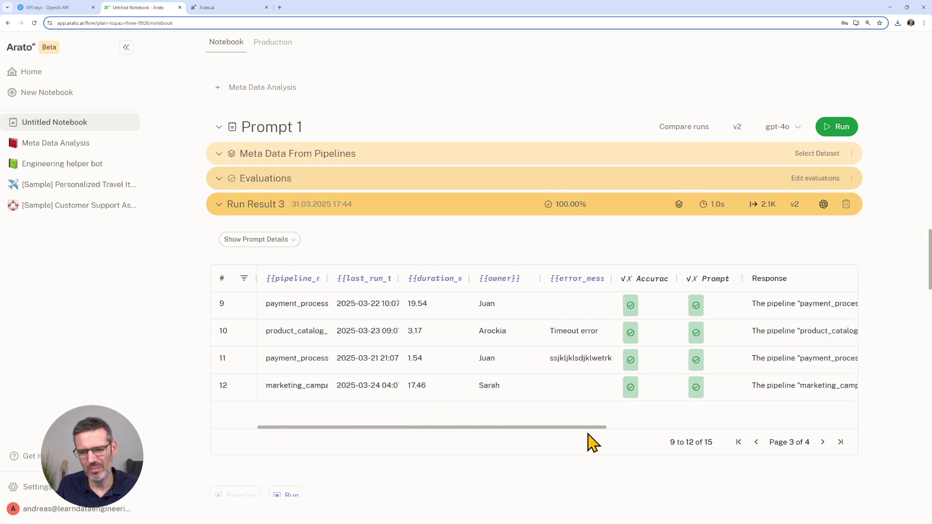
{"action": "scroll", "coordinate": [484, 239], "scroll_direction": "up", "scroll_amount": 10}
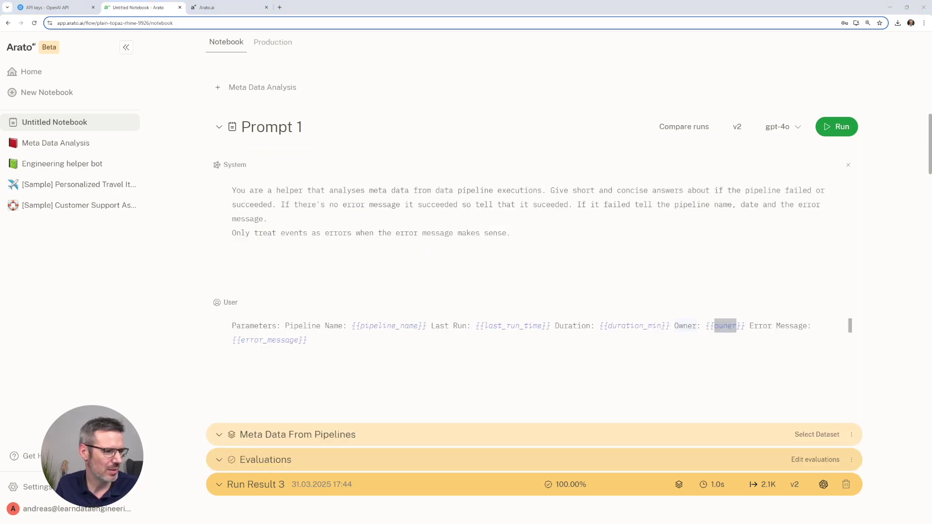
- Append 'Mark it successful otherwise.' to the System prompt and rerun it as v3
{"action": "left_click", "coordinate": [542, 233]}
{"action": "type", "text": "Mark it successful otherwise."}
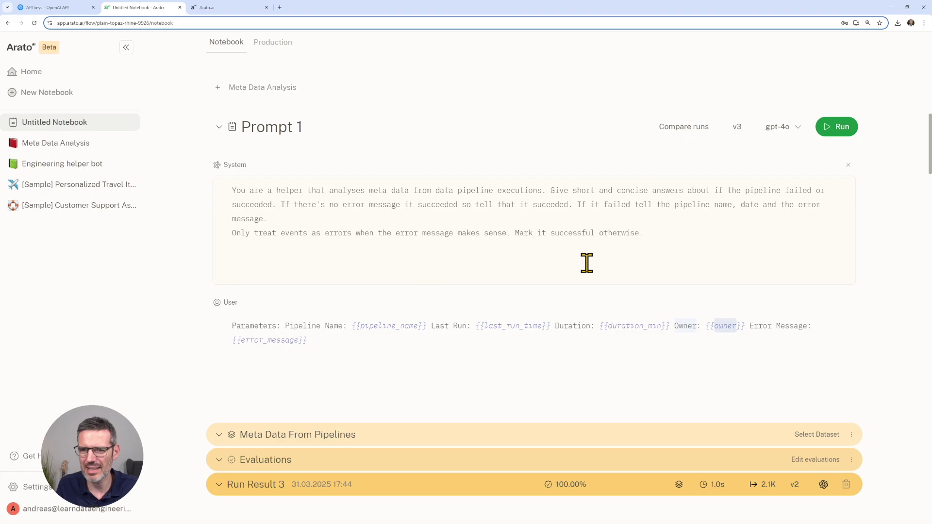
{"action": "left_click", "coordinate": [831, 126]}
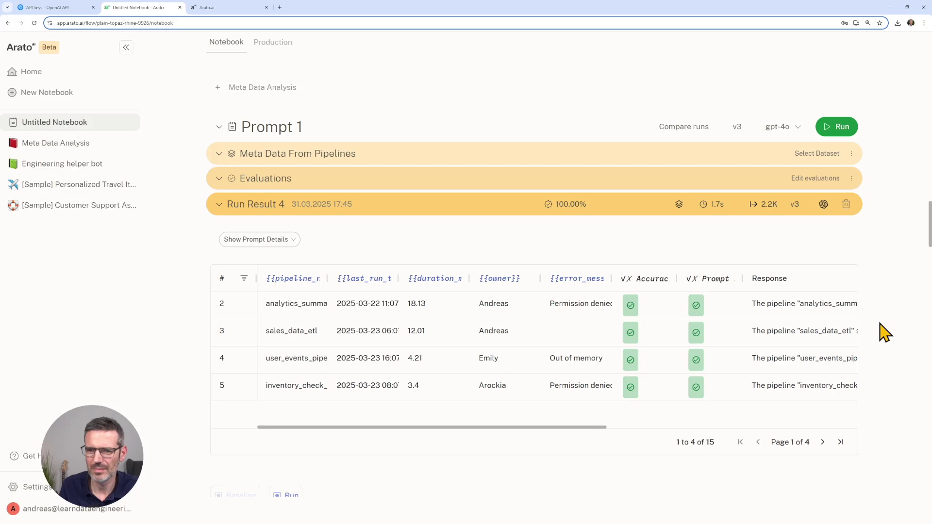
- Review Run Result 4's page-3 responses, including row 11, then collapse the results
{"action": "left_click", "coordinate": [822, 442]}
{"action": "left_click", "coordinate": [822, 442]}
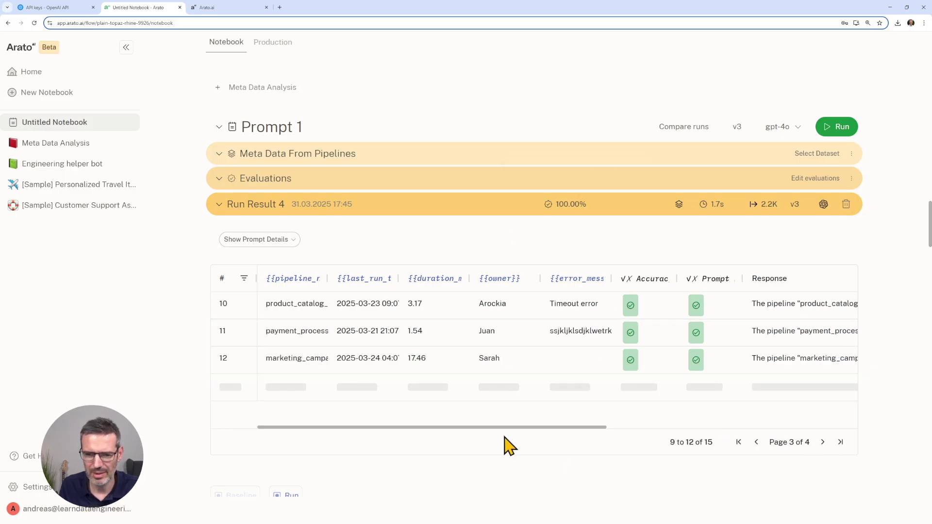
{"action": "left_click_drag", "start_coordinate": [515, 428], "coordinate": [651, 428]}
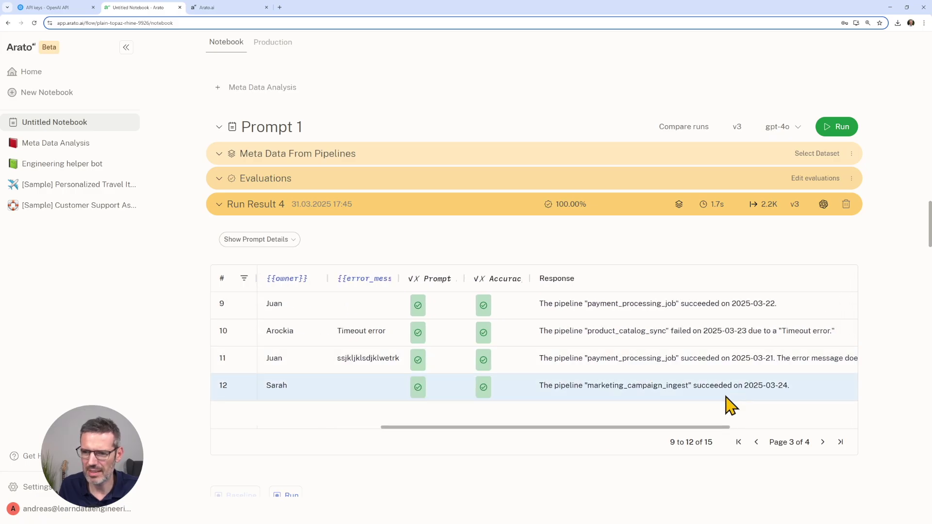
{"action": "left_click_drag", "start_coordinate": [704, 429], "coordinate": [815, 429]}
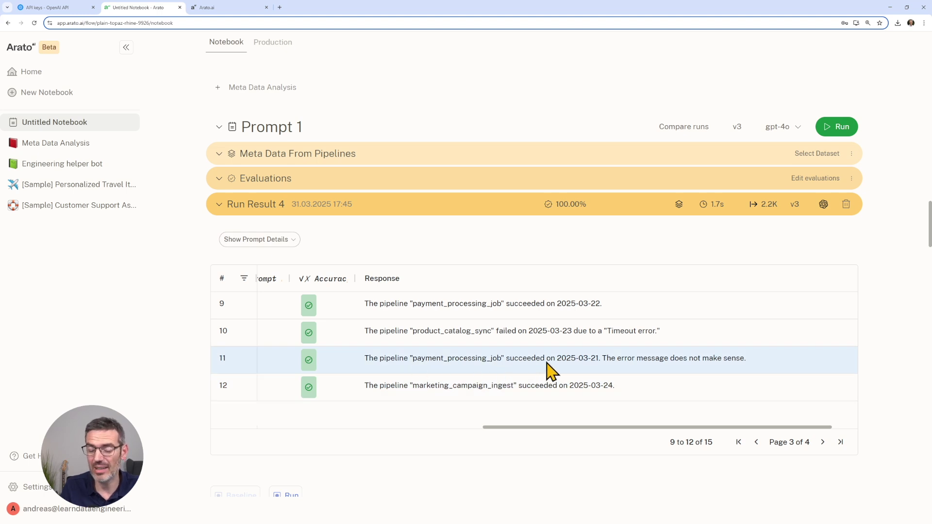
{"action": "left_click_drag", "start_coordinate": [561, 427], "coordinate": [251, 427]}
{"action": "left_click", "coordinate": [515, 204]}
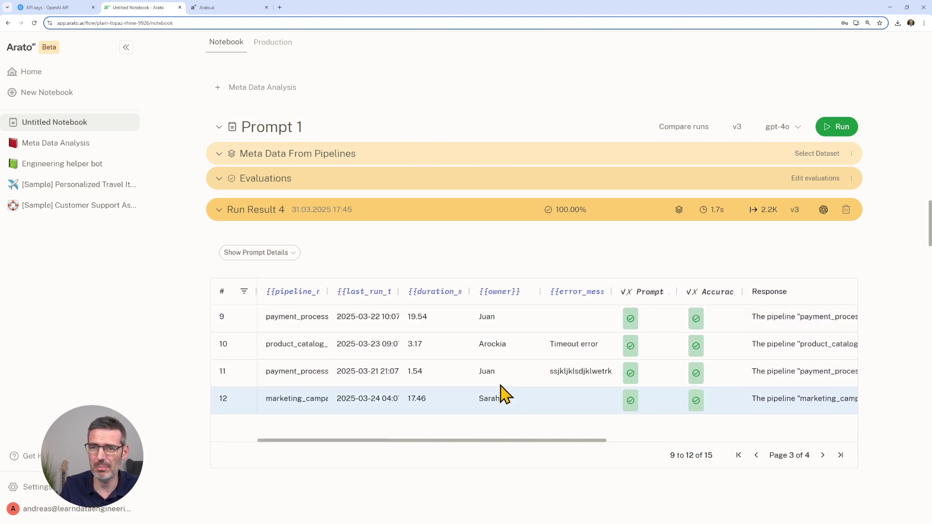
- Scroll to the top of the fresh Untitled Notebook
{"action": "scroll", "coordinate": [515, 393], "scroll_direction": "up", "scroll_amount": 6}
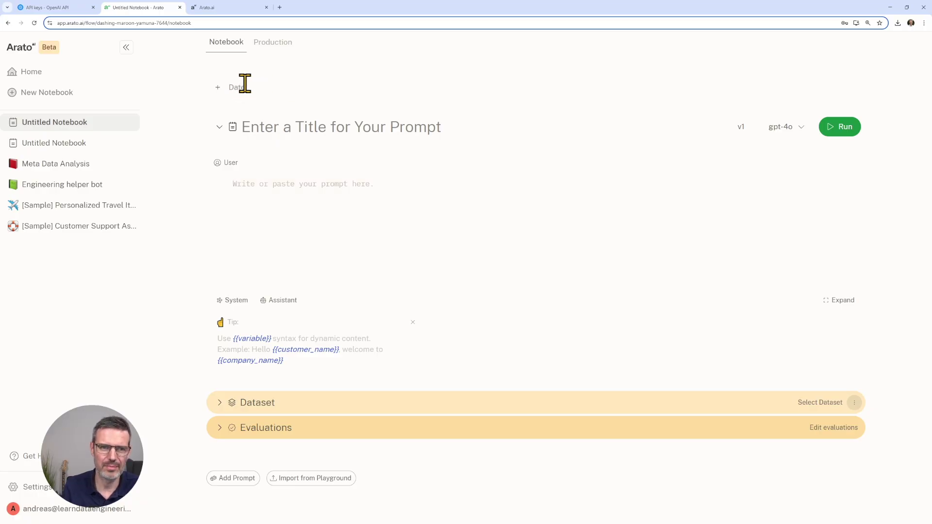
- Name the notebook 'Data Engineering Helper' and paste the chatbot prompt into User
{"action": "type", "text": " Engineering Helper"}
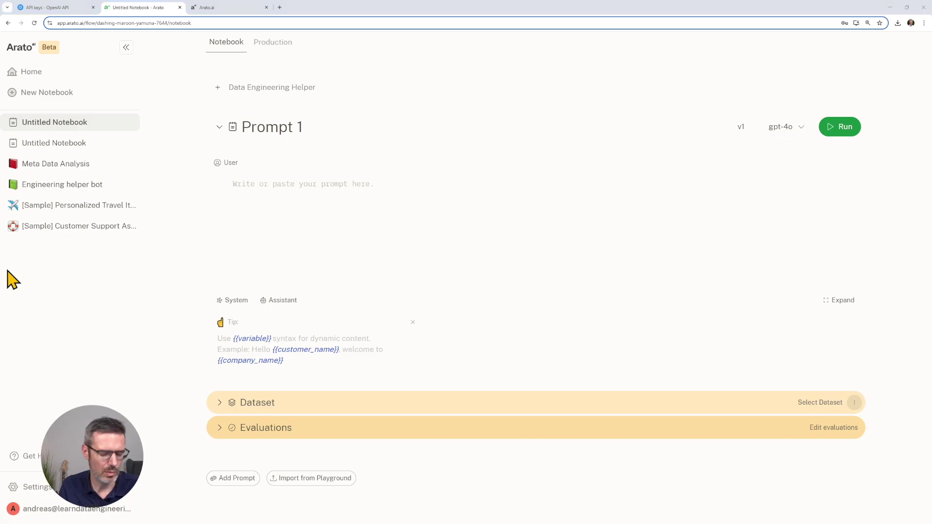
{"action": "left_click", "coordinate": [246, 187]}
{"action": "type", "text": "You're a chatbot helping engineers with finding solution to problems they ask about. Give clear help and show them options that they have. Only stick to the three answers from the context. Keep the answers short."}
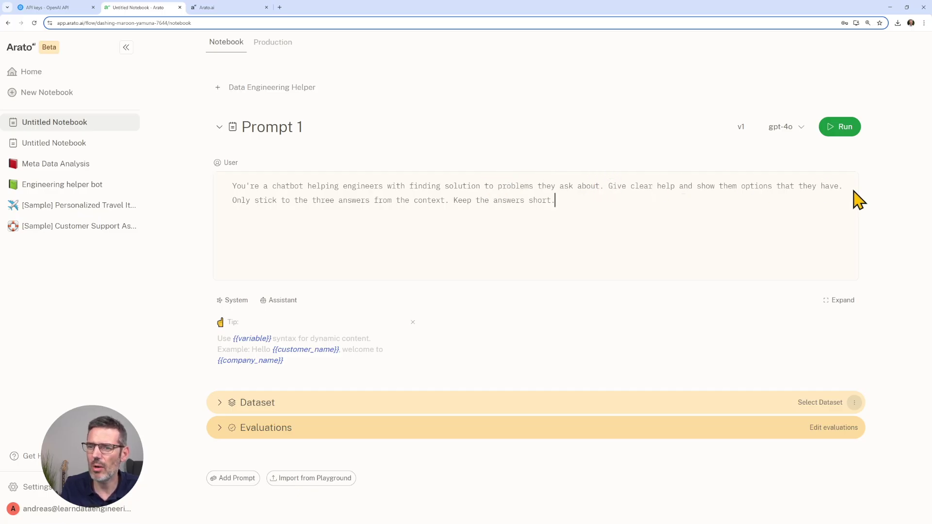
- Move the chatbot prompt text from User into a new System message
{"action": "left_click_drag", "start_coordinate": [236, 200], "coordinate": [440, 200]}
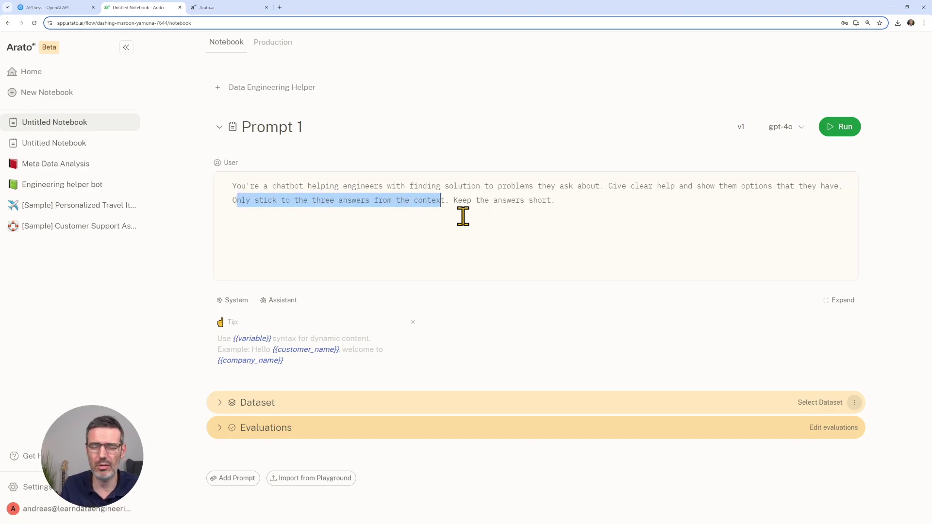
{"action": "left_click_drag", "start_coordinate": [455, 201], "coordinate": [206, 191]}
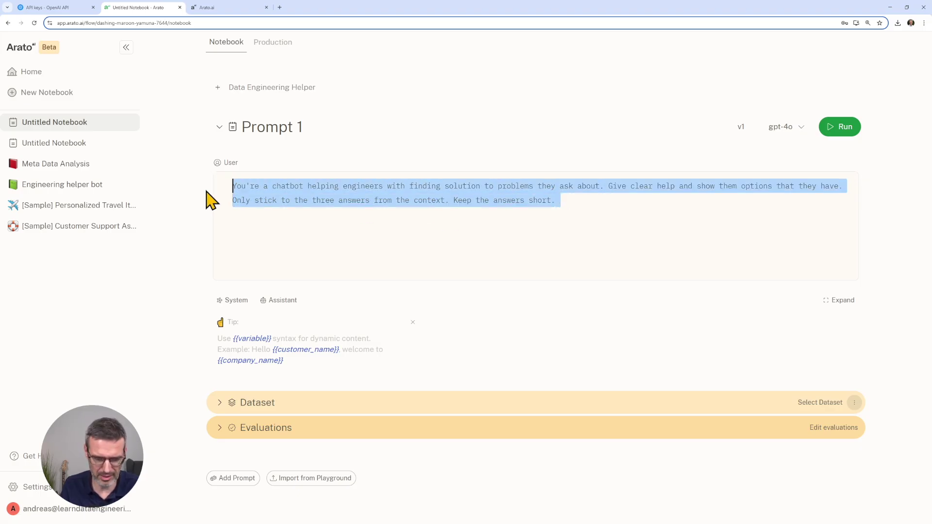
{"action": "key", "text": "ctrl+x"}
{"action": "left_click", "coordinate": [231, 315]}
{"action": "key", "text": "ctrl+v"}
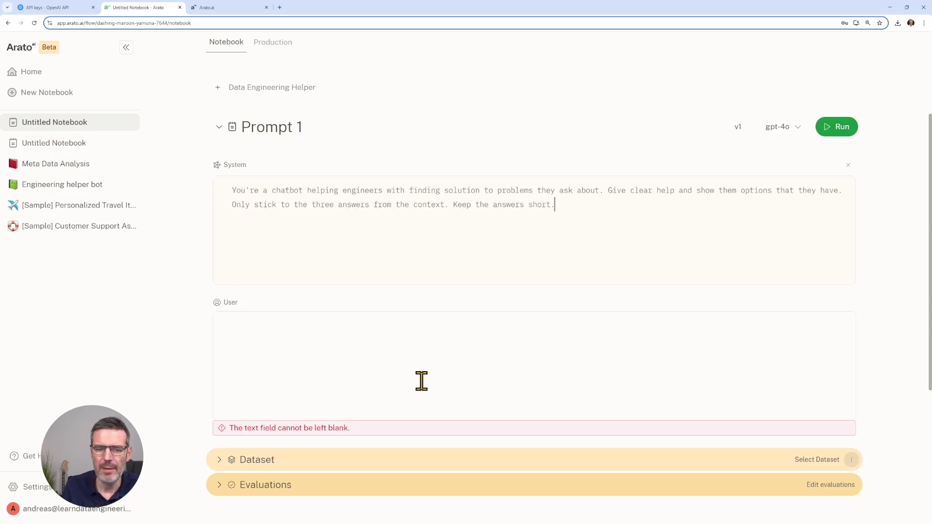
- Upload the CSV as a new dataset named 'Engineering Q&A' and attach it to the notebook
{"action": "left_click", "coordinate": [808, 461]}
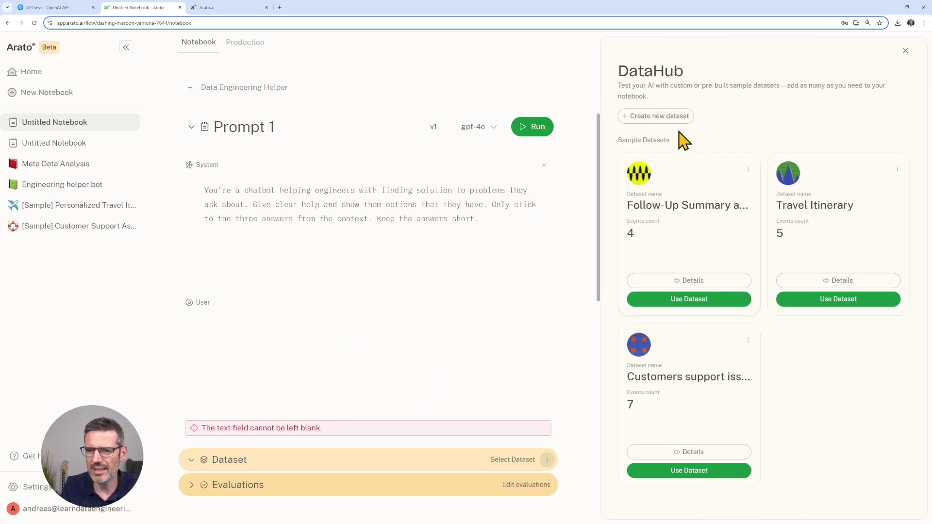
{"action": "left_click", "coordinate": [664, 117]}
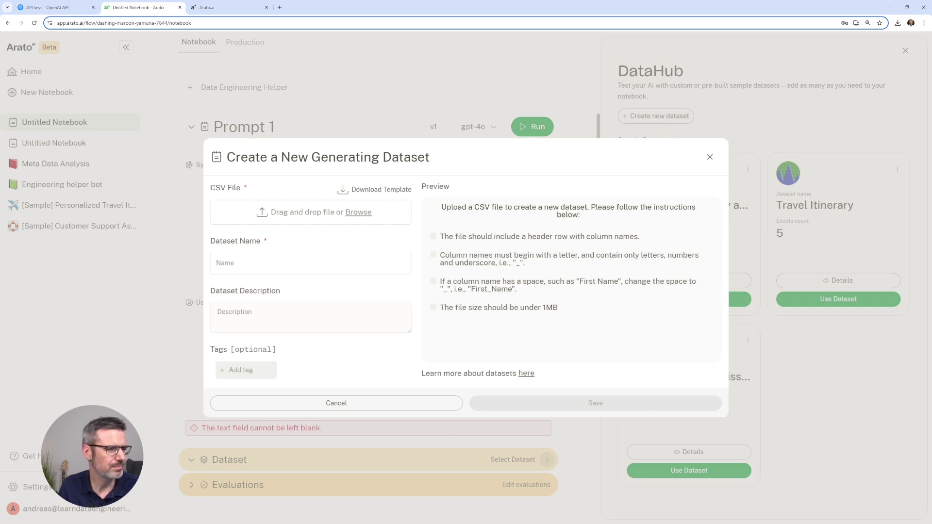
{"action": "left_click_drag", "start_coordinate": [219, 202], "coordinate": [270, 224]}
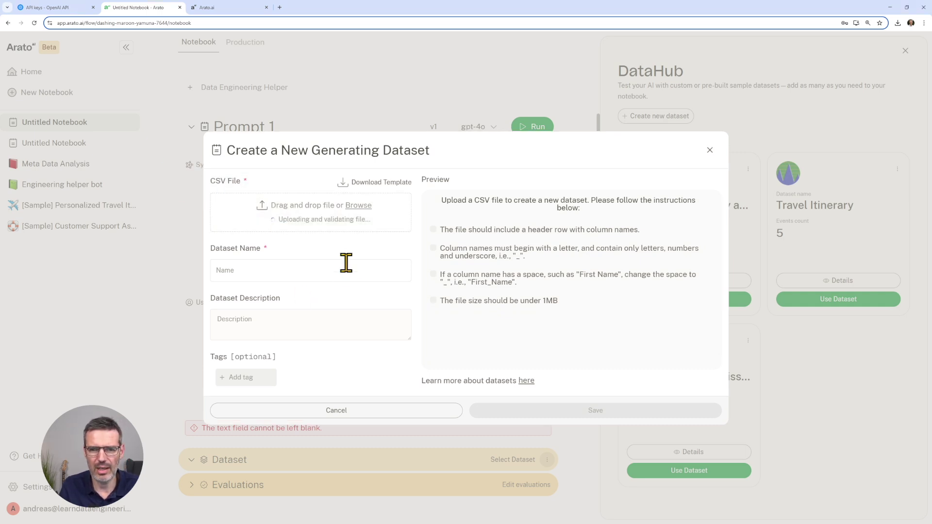
{"action": "left_click", "coordinate": [319, 275]}
{"action": "type", "text": "Engineering Q&A"}
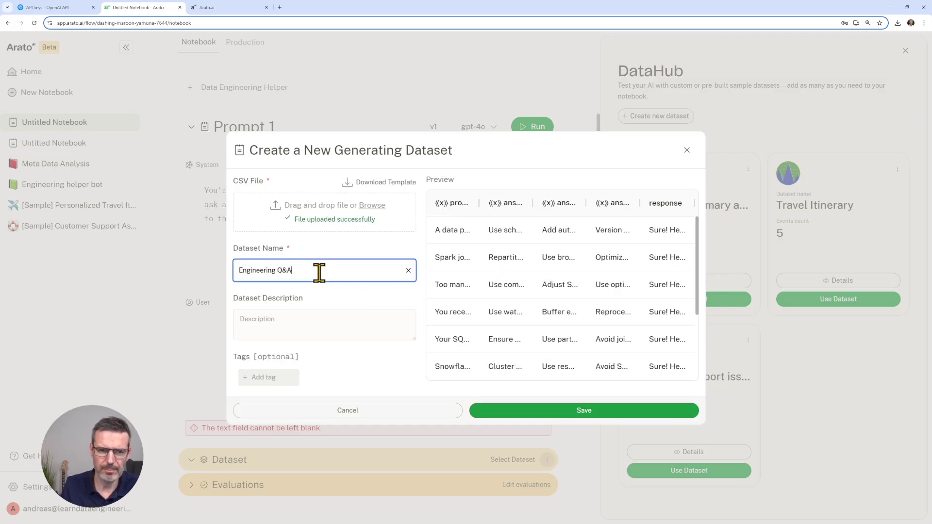
{"action": "left_click", "coordinate": [607, 411]}
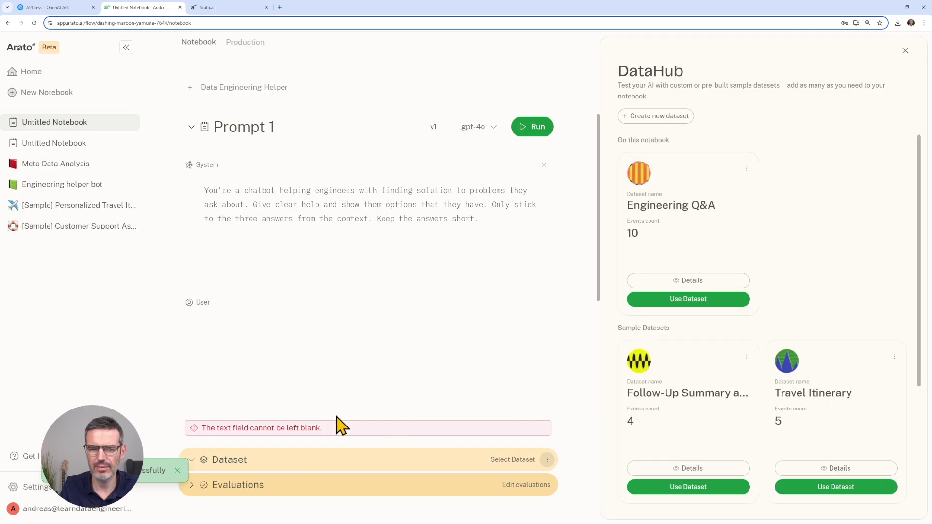
{"action": "left_click", "coordinate": [688, 298]}
- Inspect row 1's full problem and response text, then collapse the Engineering Q&A section
{"action": "scroll", "coordinate": [465, 415], "scroll_direction": "down", "scroll_amount": 3}
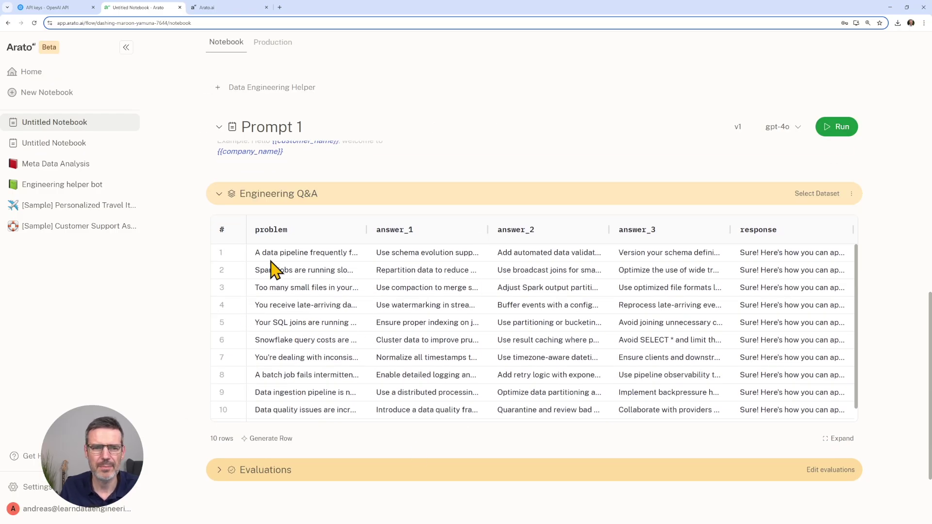
{"action": "double_click", "coordinate": [338, 263]}
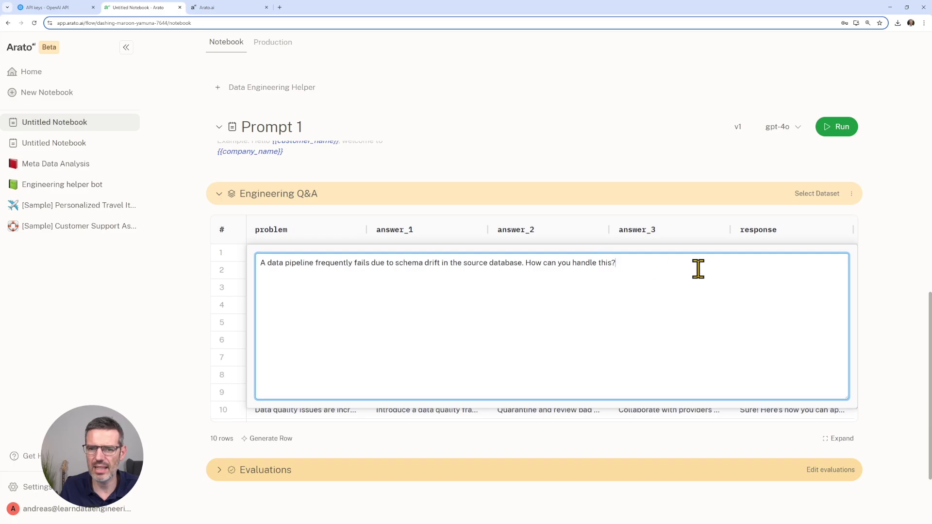
{"action": "left_click", "coordinate": [618, 151]}
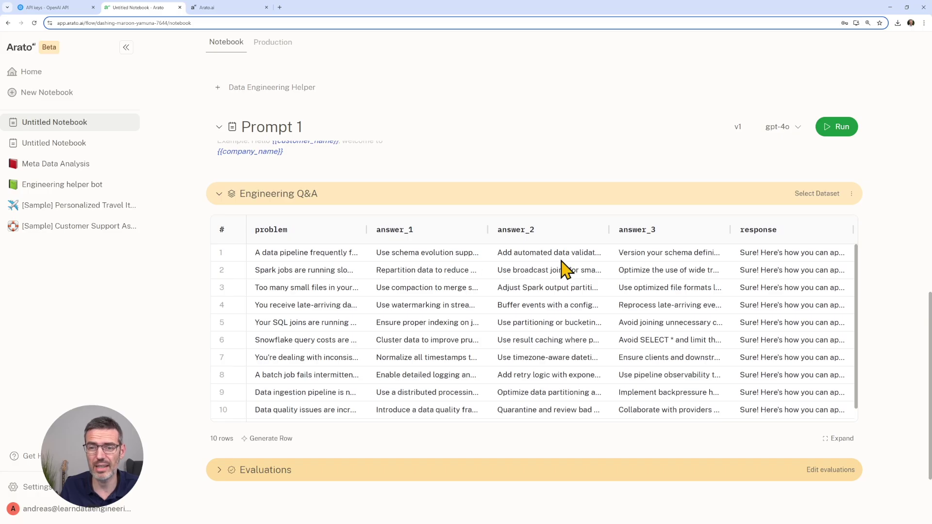
{"action": "left_click", "coordinate": [764, 254]}
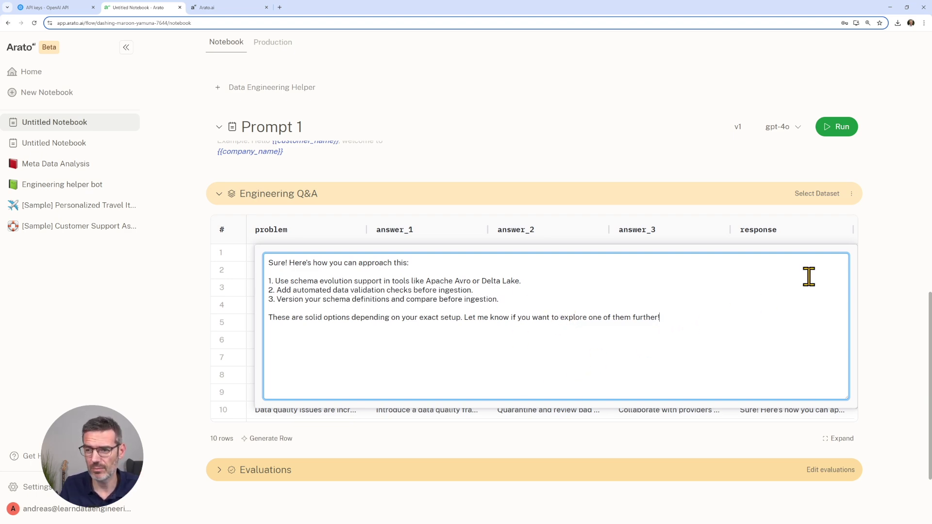
{"action": "left_click", "coordinate": [219, 193]}
{"action": "left_click", "coordinate": [219, 193]}
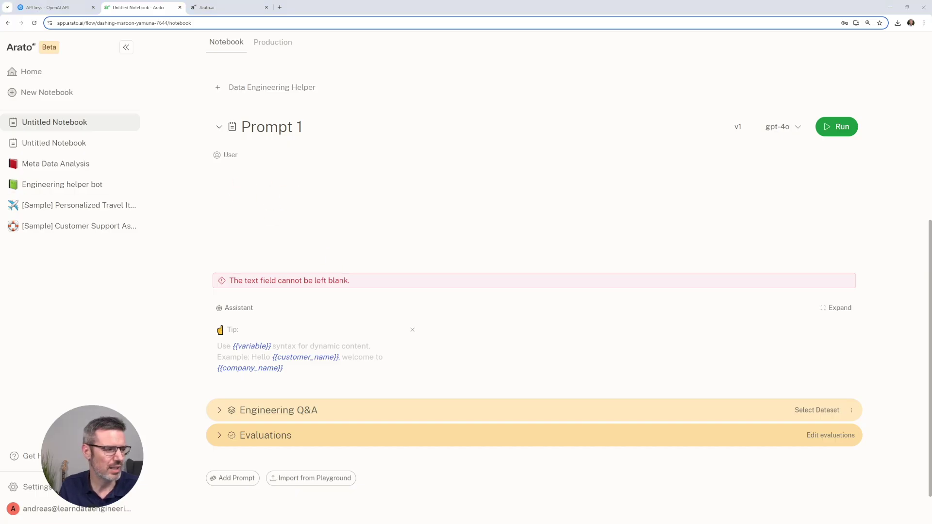
- Fill User with 'user question: {{problem}}' and Context {{answer_1}} {{answer_2}} {{answer_3}}
{"action": "left_click", "coordinate": [256, 206]}
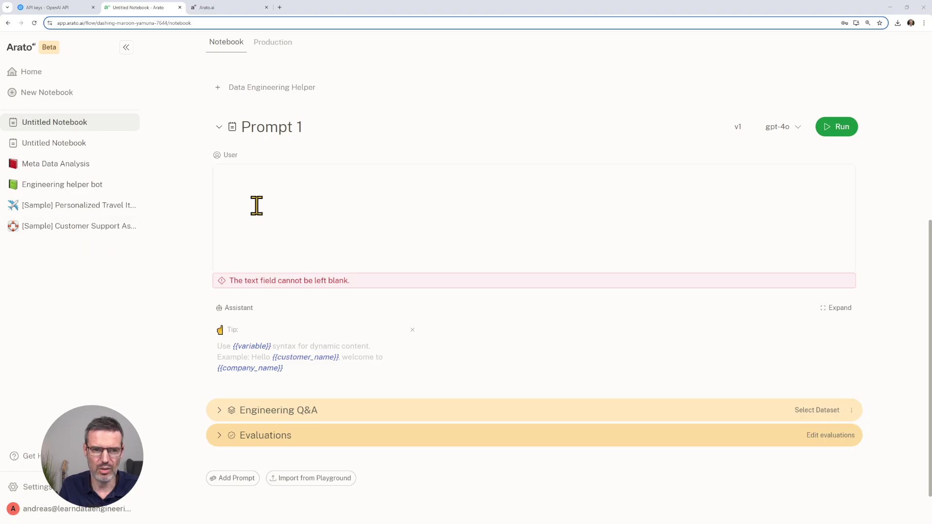
{"action": "key", "text": "ctrl+v"}
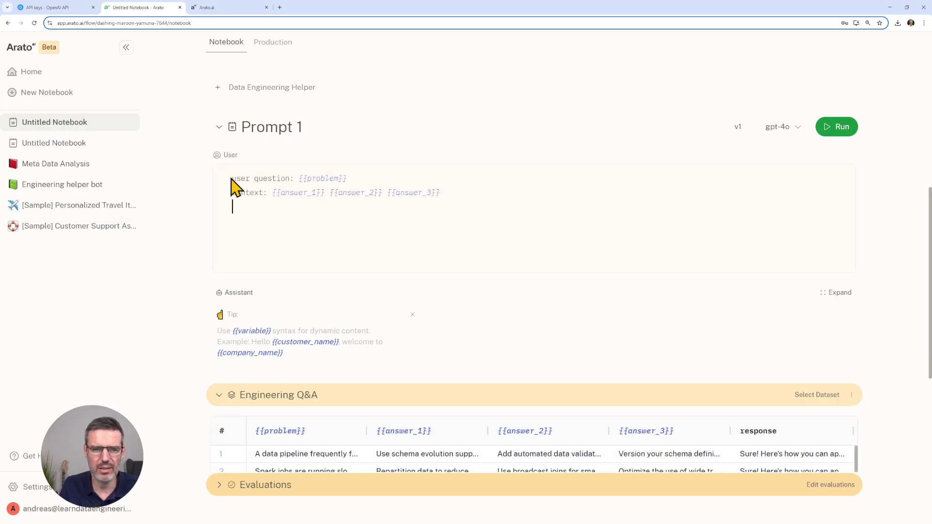
{"action": "double_click", "coordinate": [325, 179]}
{"action": "scroll", "coordinate": [308, 374], "scroll_direction": "down", "scroll_amount": 2}
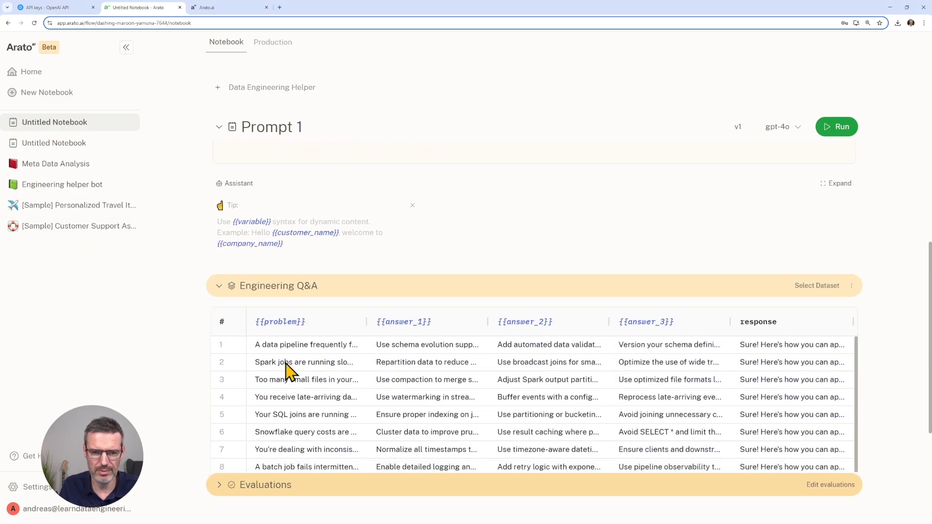
{"action": "scroll", "coordinate": [336, 352], "scroll_direction": "up", "scroll_amount": 2}
{"action": "double_click", "coordinate": [248, 228]}
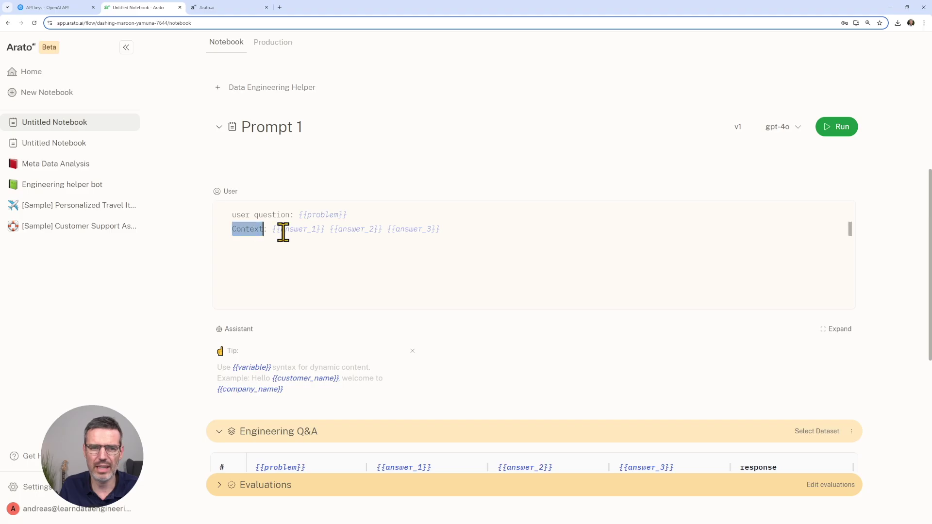
{"action": "left_click", "coordinate": [438, 228]}
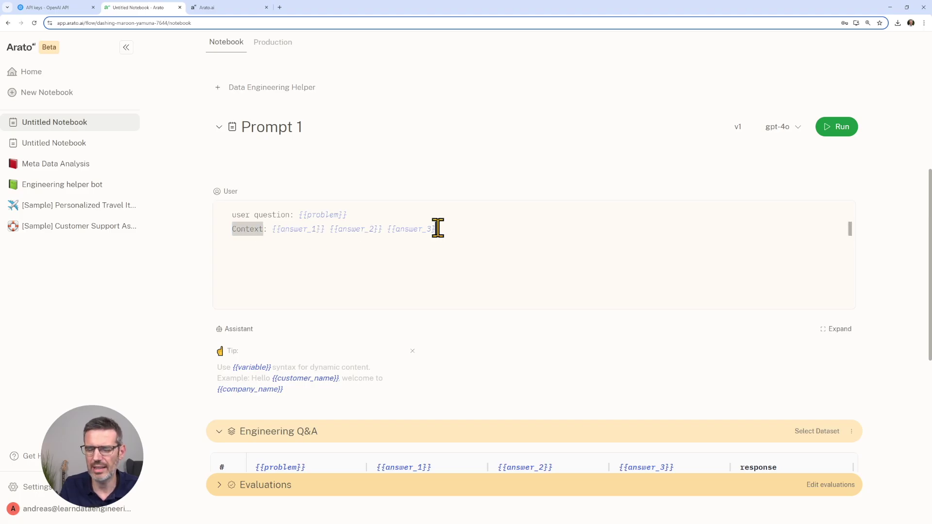
{"action": "scroll", "coordinate": [482, 322], "scroll_direction": "down", "scroll_amount": 2}
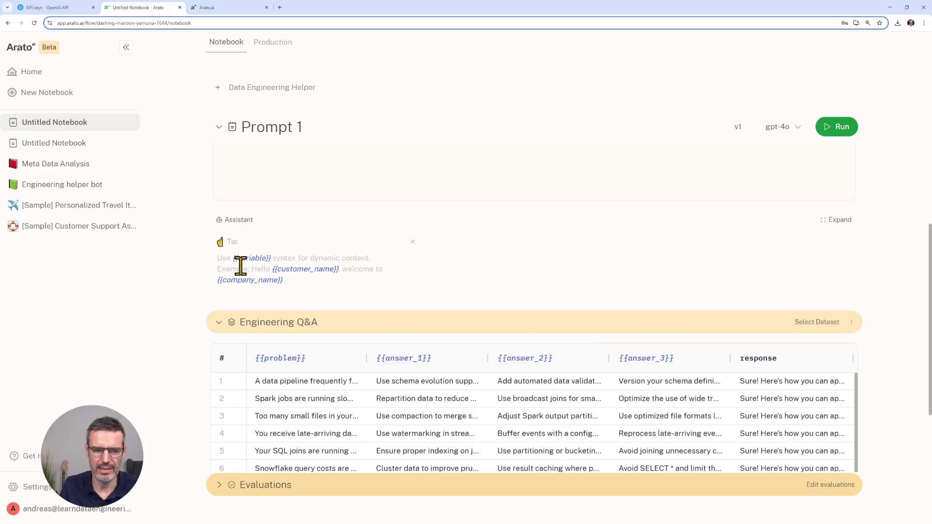
{"action": "scroll", "coordinate": [239, 264], "scroll_direction": "down", "scroll_amount": 3}
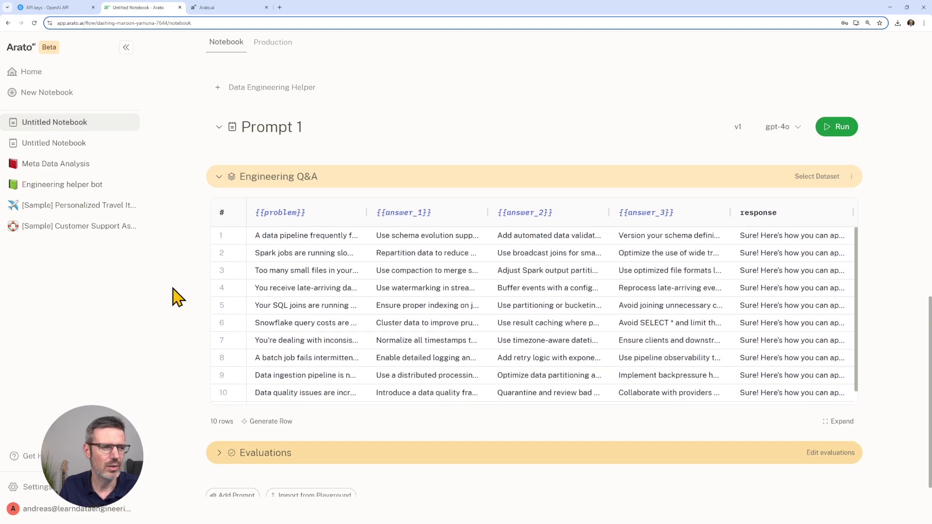
{"action": "scroll", "coordinate": [312, 329], "scroll_direction": "down", "scroll_amount": 3}
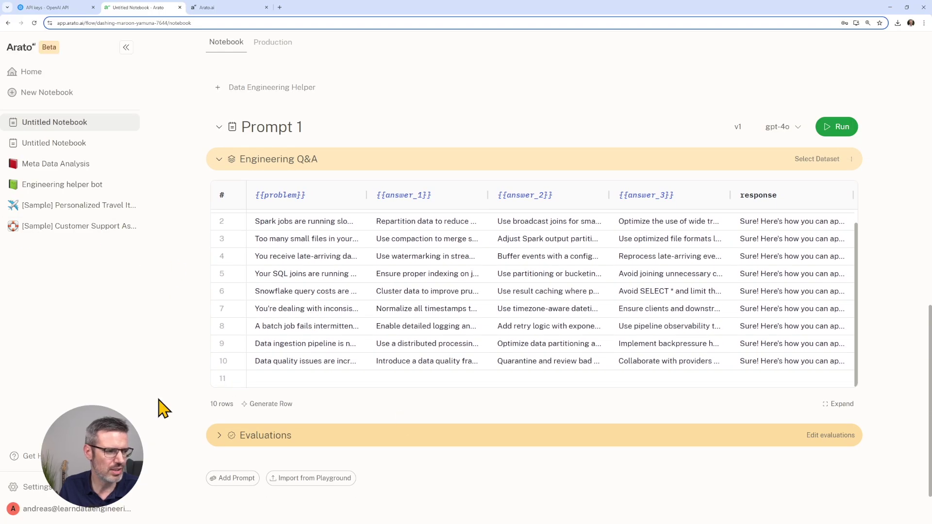
- Add the Prompt Detail, Accuracy Eval and Helpfulness Eval evaluations, then close the catalogue
{"action": "left_click", "coordinate": [847, 441]}
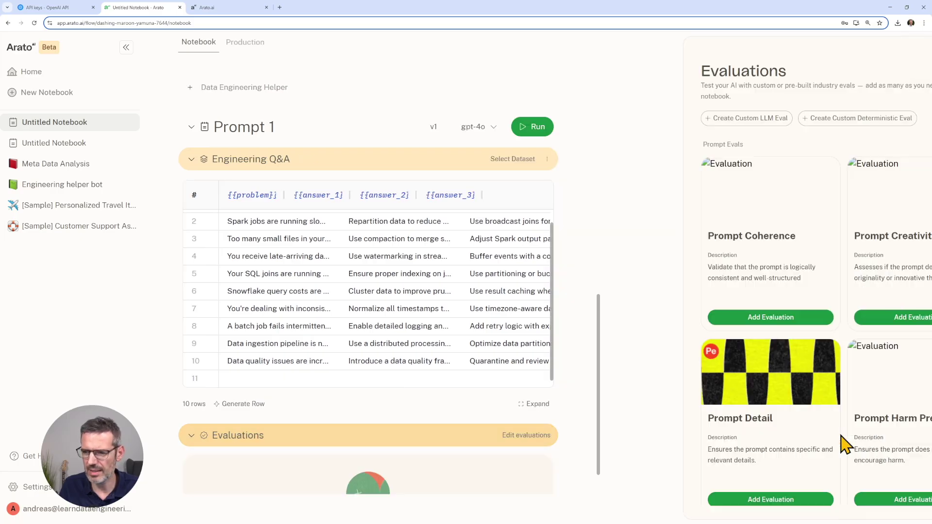
{"action": "scroll", "coordinate": [776, 311], "scroll_direction": "down", "scroll_amount": 3}
{"action": "left_click", "coordinate": [728, 349]}
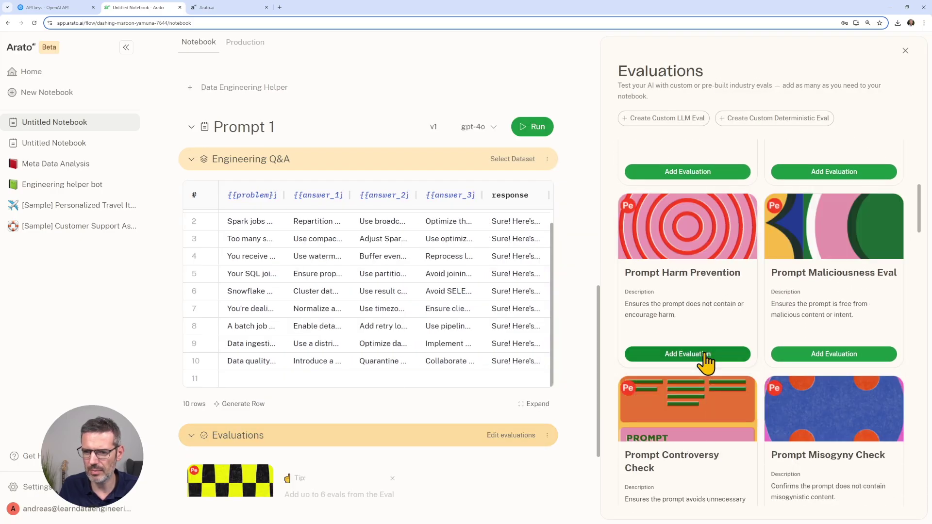
{"action": "scroll", "coordinate": [704, 359], "scroll_direction": "down", "scroll_amount": 10}
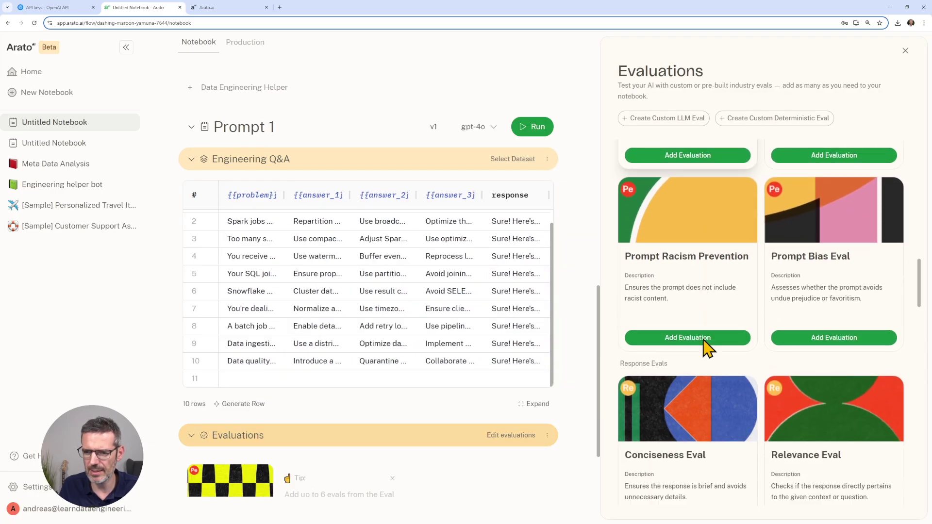
{"action": "scroll", "coordinate": [703, 348], "scroll_direction": "down", "scroll_amount": 9}
{"action": "left_click", "coordinate": [706, 377]}
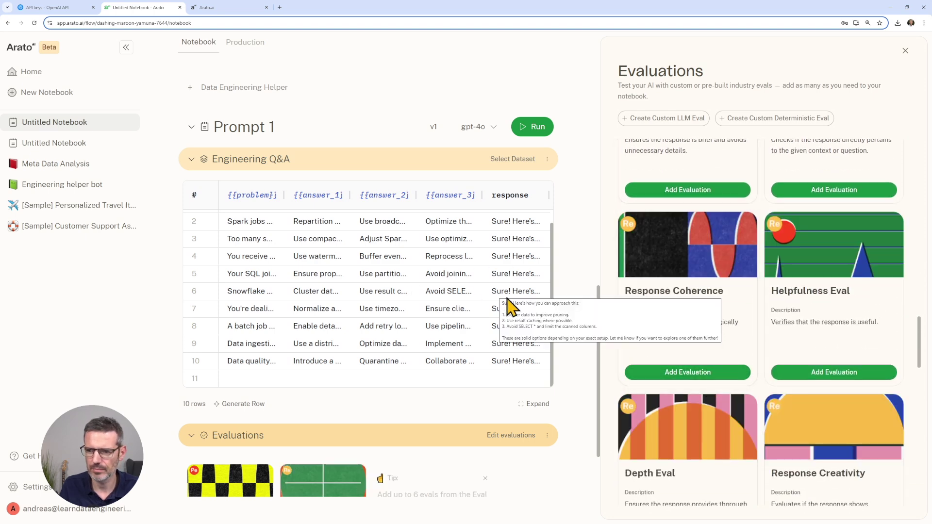
{"action": "left_click", "coordinate": [816, 373]}
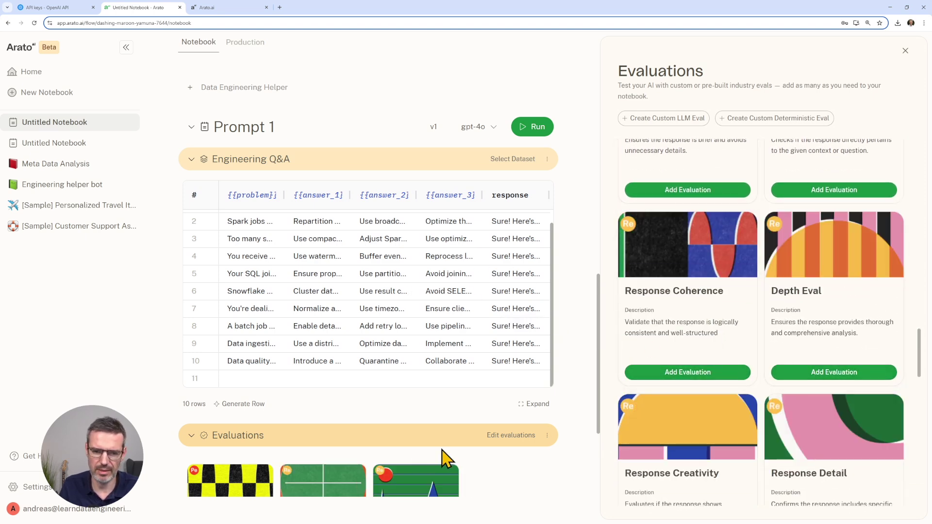
{"action": "scroll", "coordinate": [443, 456], "scroll_direction": "down", "scroll_amount": 2}
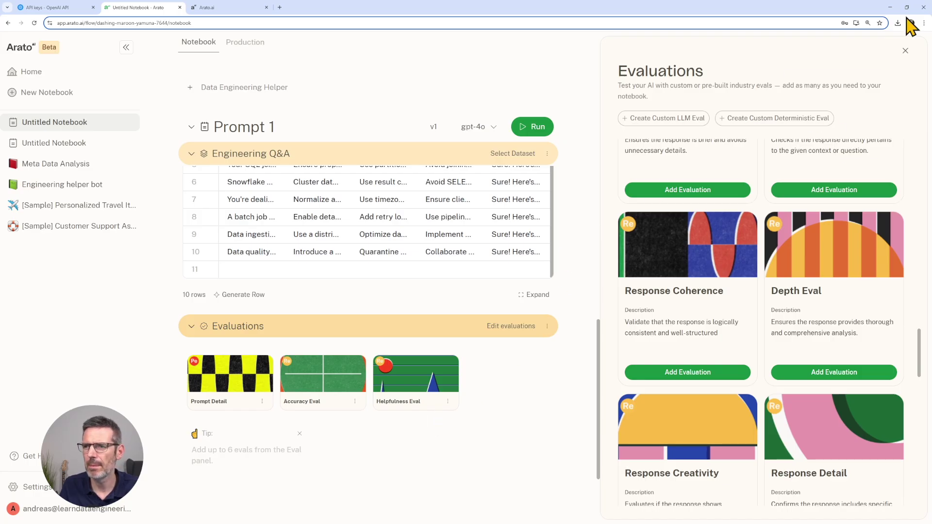
{"action": "left_click", "coordinate": [905, 51]}
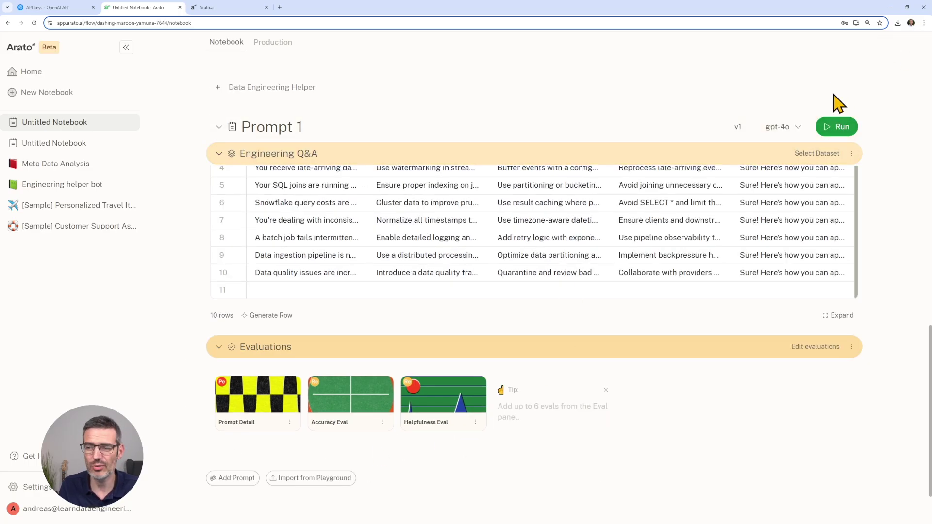
- Run Prompt 1 to get Run Result 1 (100% passing, 77.51 similarity), then collapse the notebook sidebar
{"action": "left_click", "coordinate": [844, 130]}
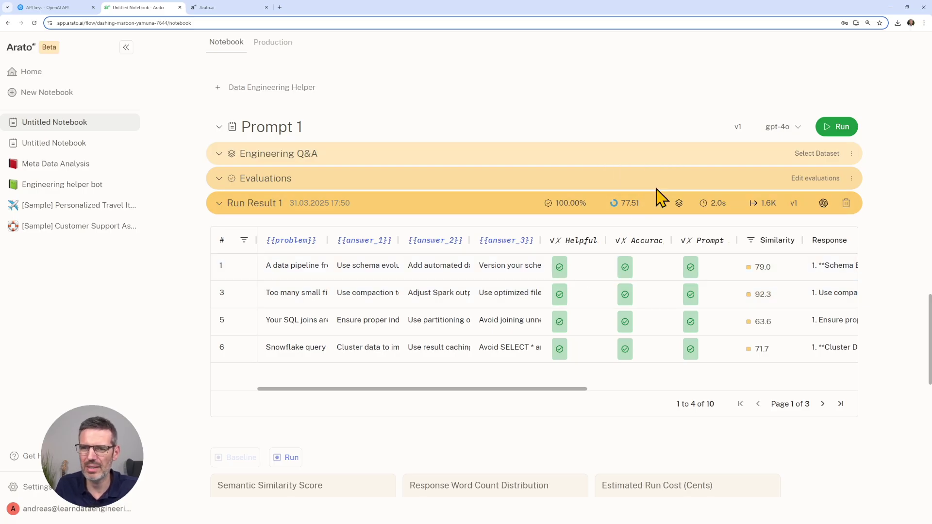
{"action": "mouse_move", "coordinate": [635, 206]}
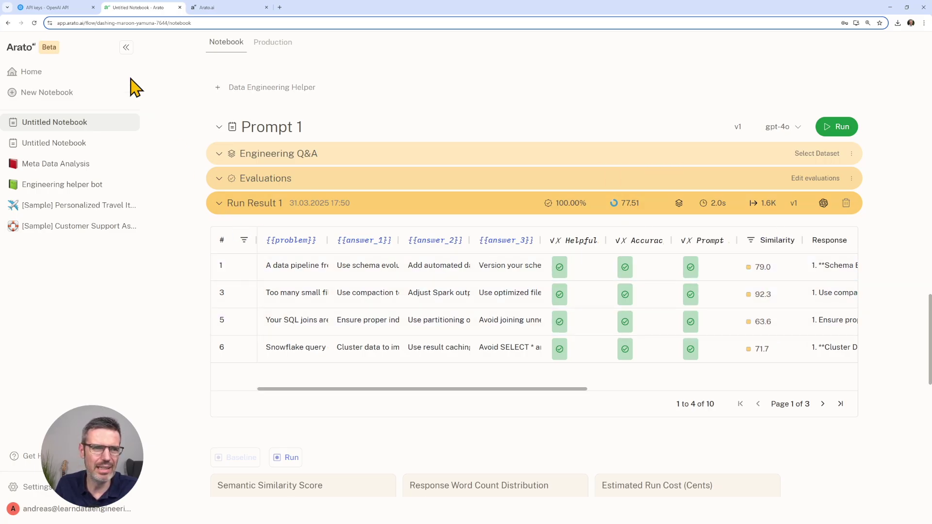
{"action": "left_click", "coordinate": [125, 48]}
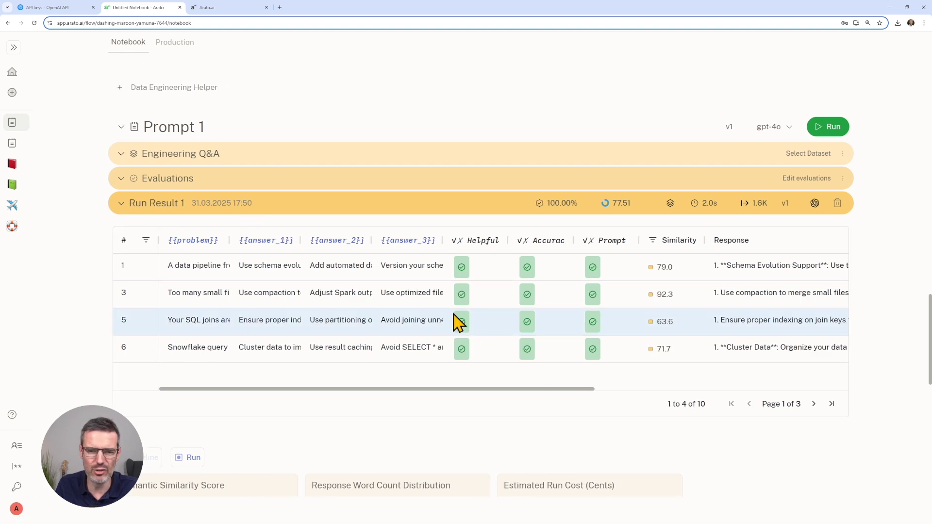
{"action": "scroll", "coordinate": [662, 353], "scroll_direction": "down", "scroll_amount": 5}
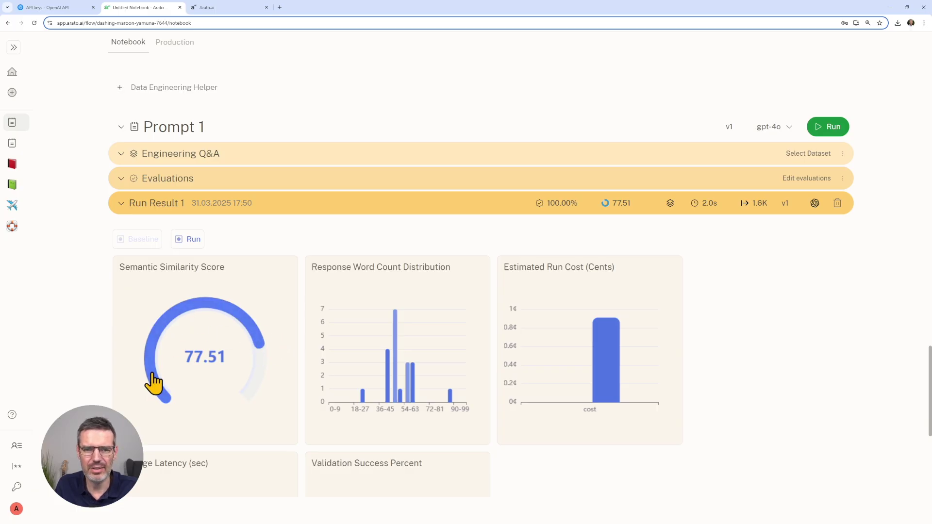
{"action": "mouse_move", "coordinate": [395, 326]}
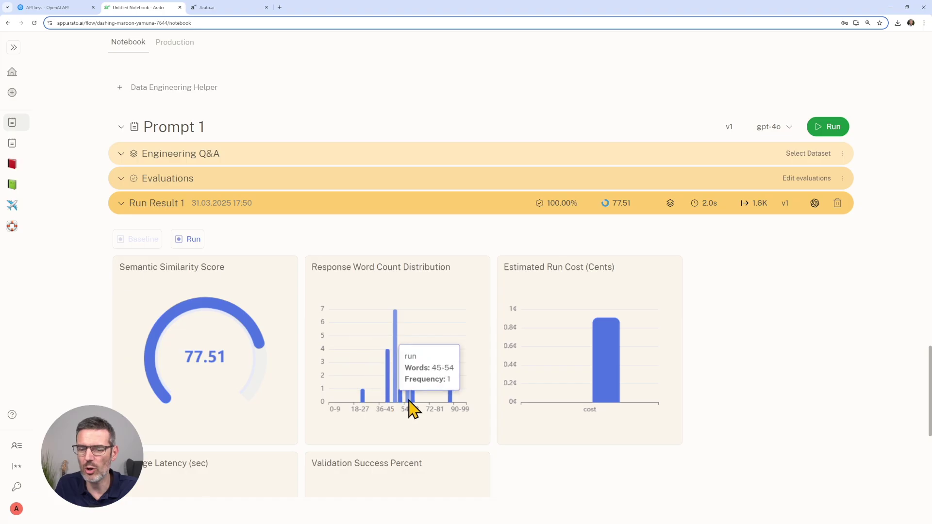
{"action": "mouse_move", "coordinate": [602, 366]}
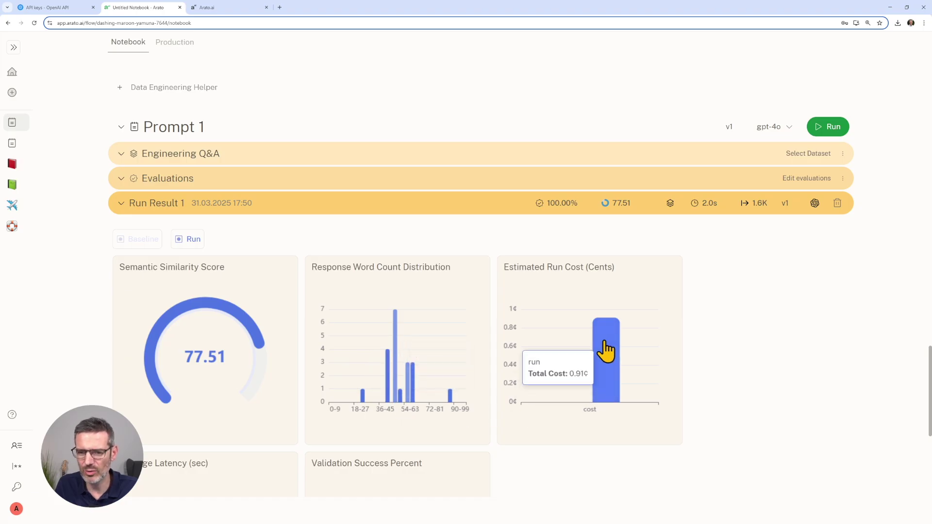
{"action": "scroll", "coordinate": [582, 357], "scroll_direction": "down", "scroll_amount": 2}
{"action": "scroll", "coordinate": [582, 357], "scroll_direction": "down", "scroll_amount": 2}
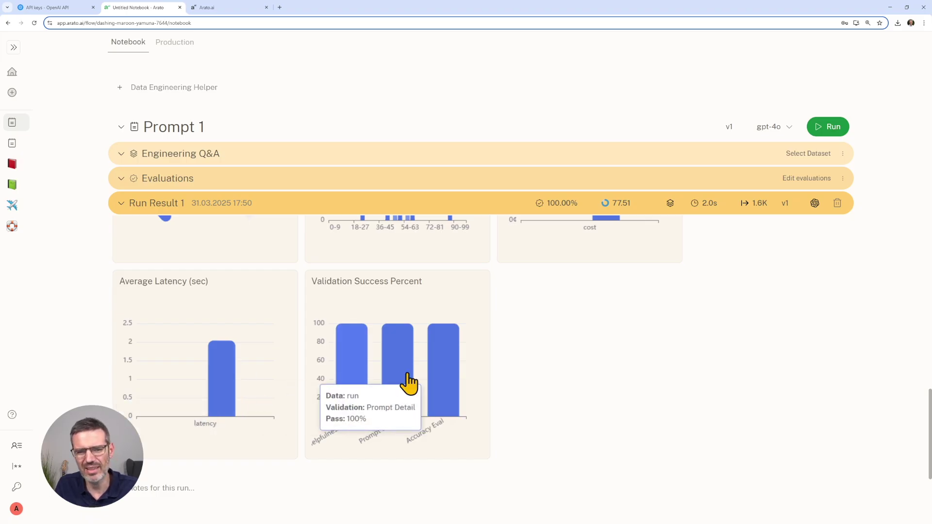
{"action": "scroll", "coordinate": [669, 335], "scroll_direction": "up", "scroll_amount": 7}
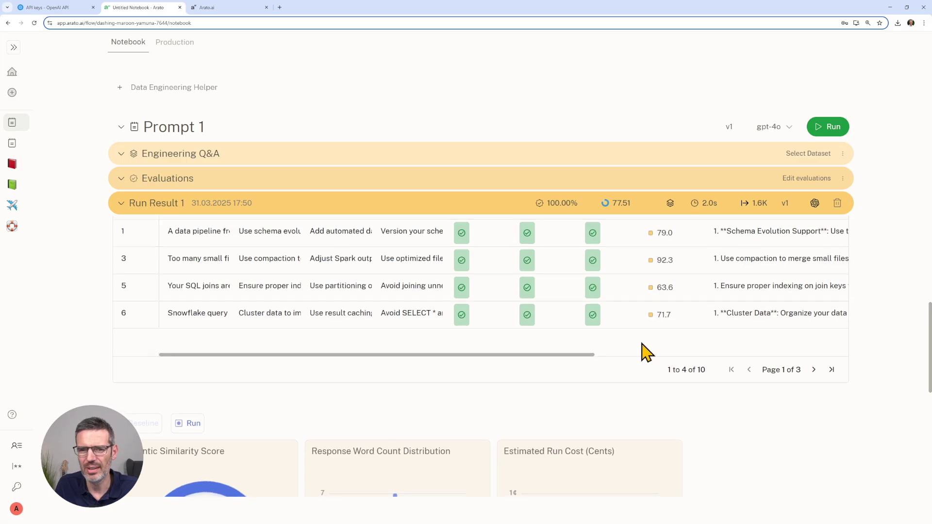
{"action": "scroll", "coordinate": [645, 353], "scroll_direction": "up", "scroll_amount": 2}
{"action": "mouse_move", "coordinate": [464, 305]}
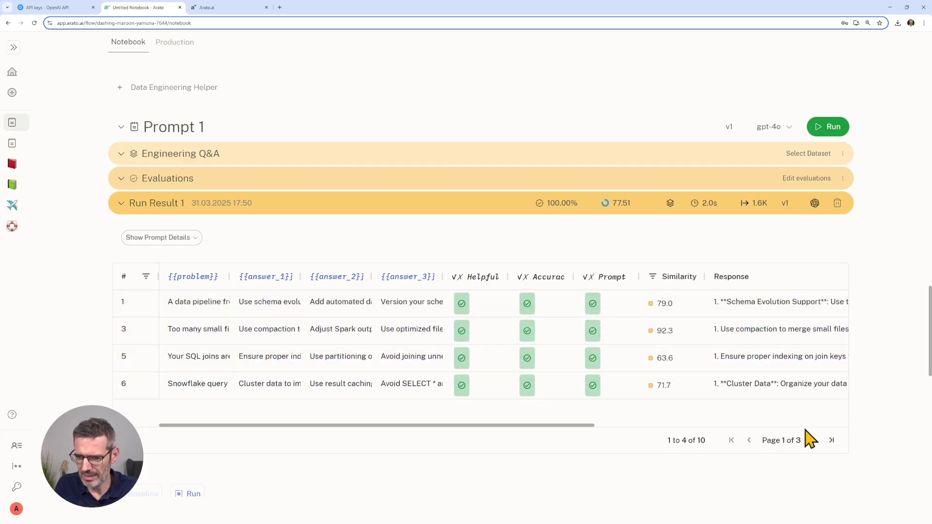
- Review row 3's response details, comparing the expected output with the Results list
{"action": "left_click", "coordinate": [645, 341]}
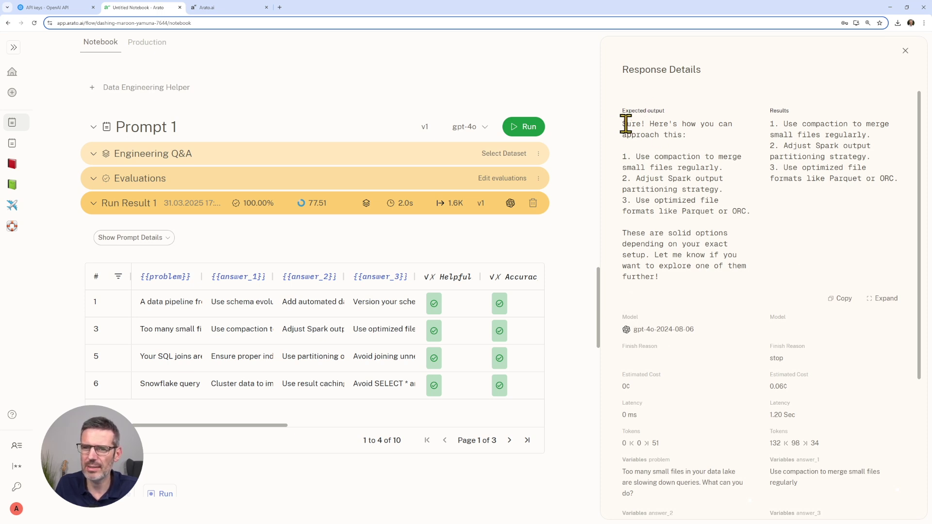
{"action": "mouse_move", "coordinate": [625, 124]}
{"action": "left_mouse_down"}
{"action": "mouse_move", "coordinate": [723, 128]}
{"action": "mouse_move", "coordinate": [708, 148]}
{"action": "mouse_move", "coordinate": [642, 126]}
{"action": "left_mouse_up"}
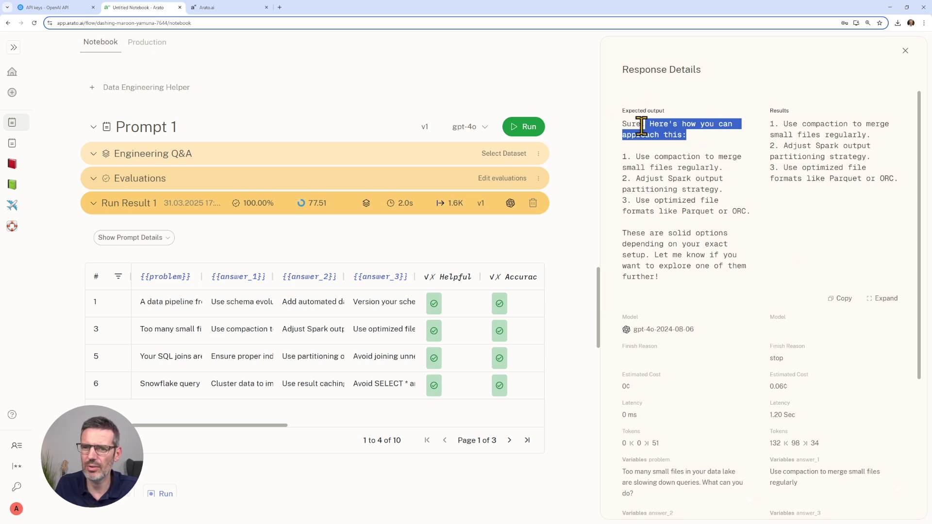
{"action": "left_click_drag", "start_coordinate": [625, 163], "coordinate": [745, 209]}
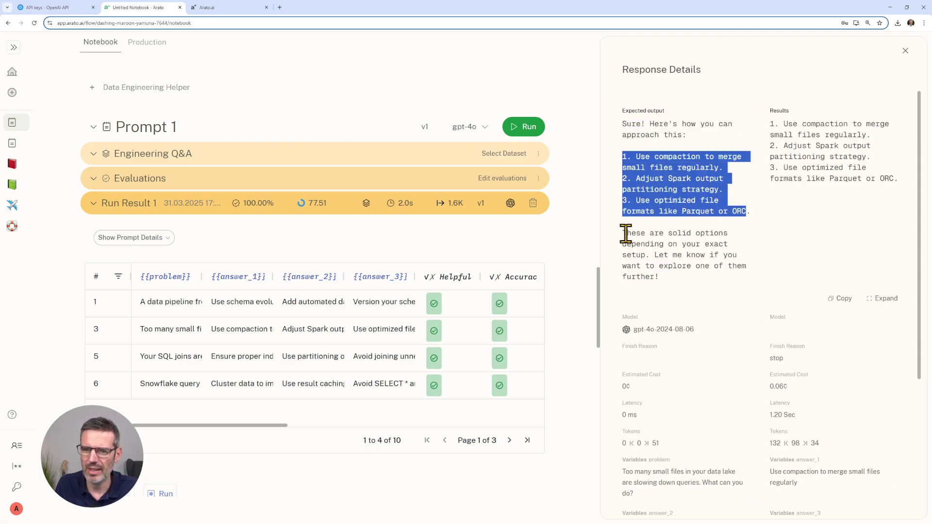
{"action": "left_click_drag", "start_coordinate": [623, 233], "coordinate": [745, 287]}
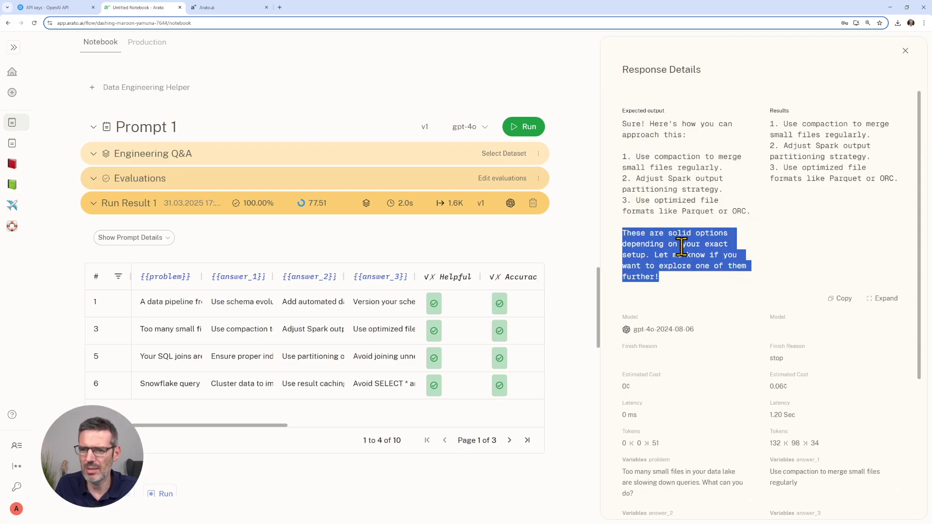
{"action": "left_click", "coordinate": [640, 256]}
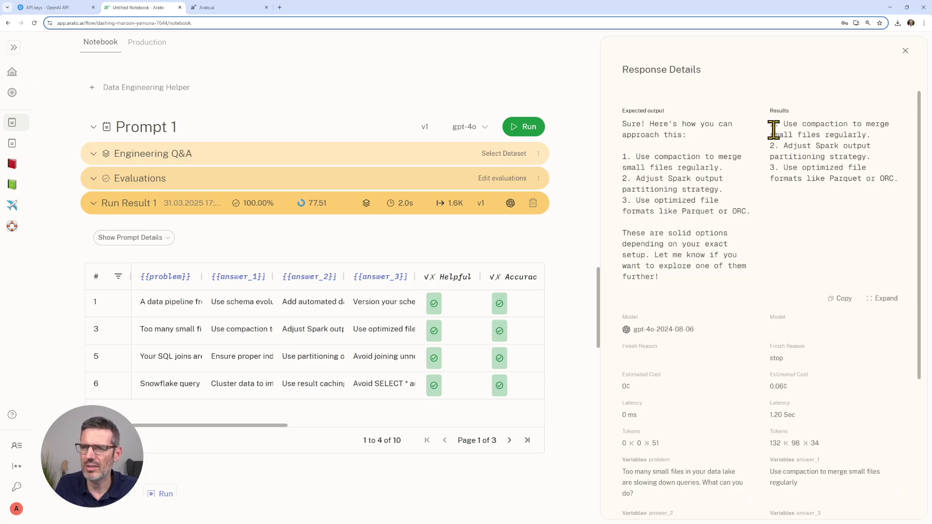
{"action": "left_click_drag", "start_coordinate": [771, 124], "coordinate": [876, 180]}
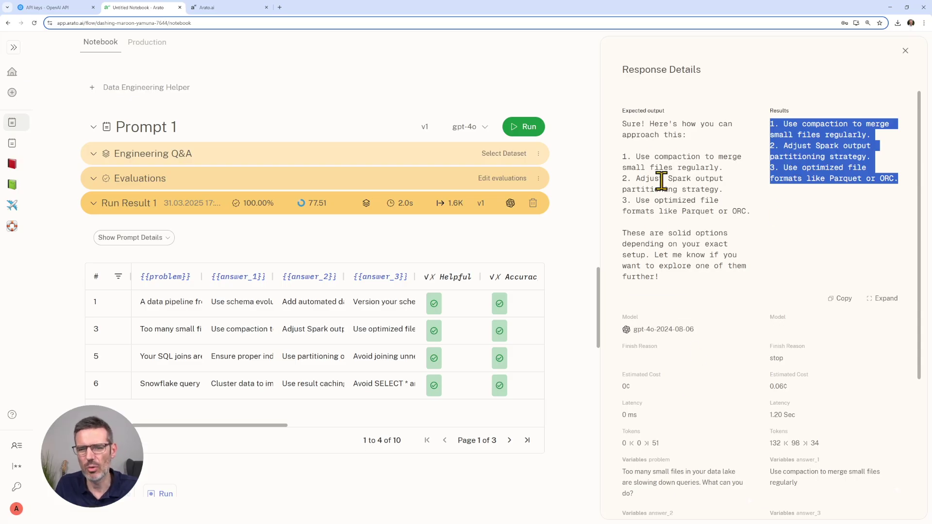
{"action": "left_click", "coordinate": [905, 51]}
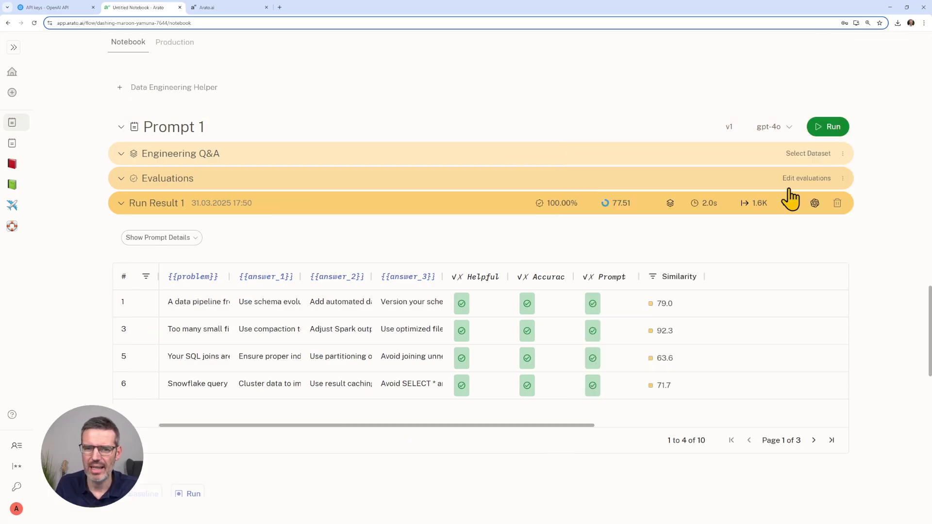
- On page 2 of the results, review row 7's response details
{"action": "left_click", "coordinate": [813, 442]}
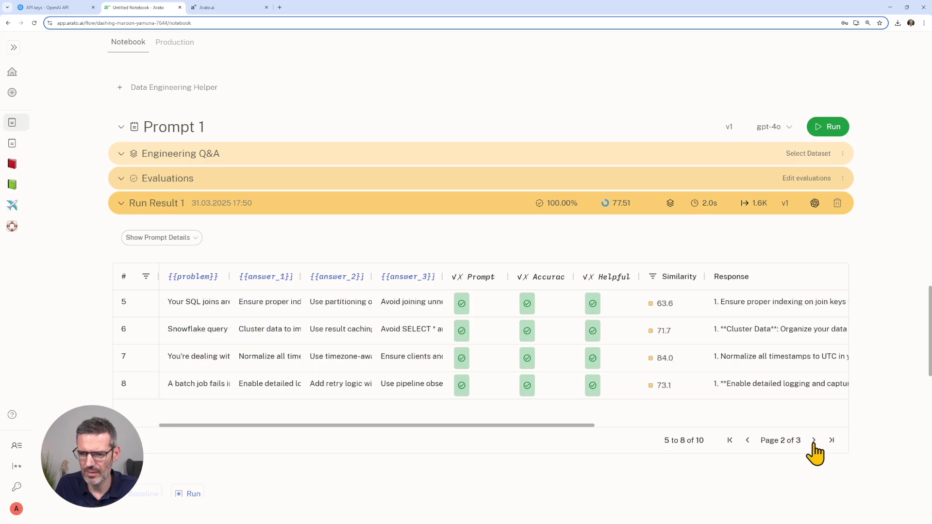
{"action": "left_click", "coordinate": [679, 369]}
{"action": "scroll", "coordinate": [714, 218], "scroll_direction": "down", "scroll_amount": 1}
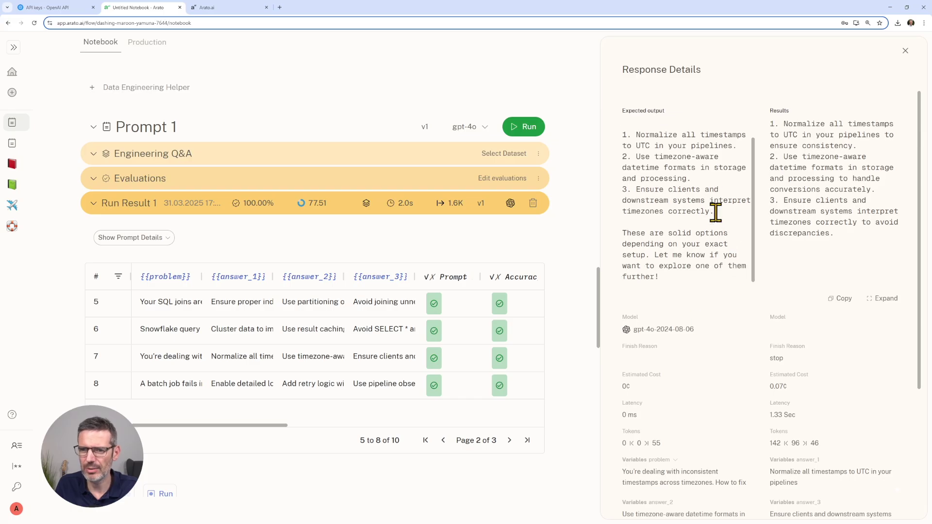
{"action": "scroll", "coordinate": [716, 216], "scroll_direction": "up", "scroll_amount": 1}
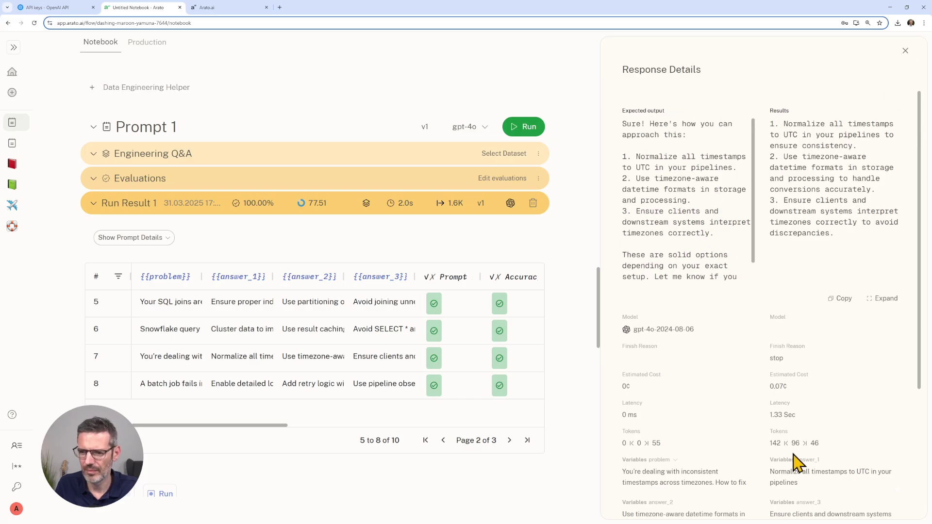
{"action": "scroll", "coordinate": [786, 451], "scroll_direction": "down", "scroll_amount": 4}
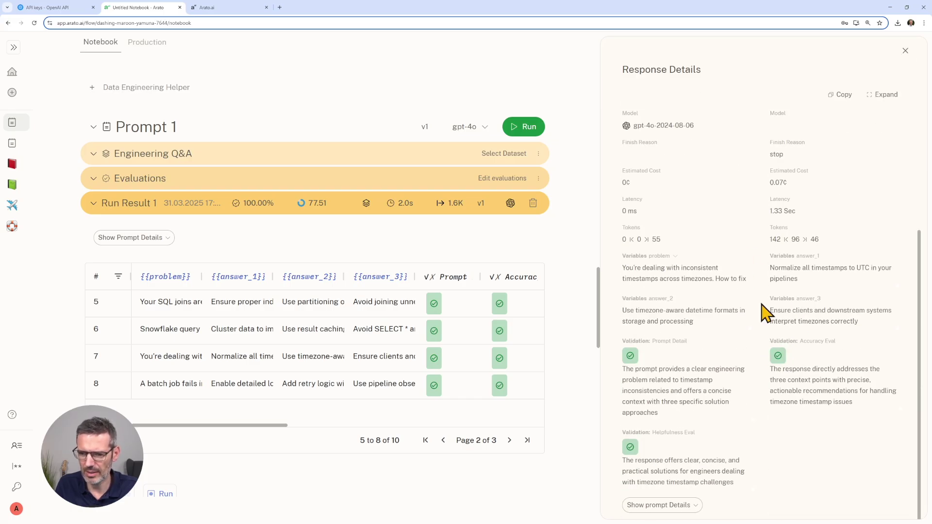
{"action": "left_click", "coordinate": [905, 51]}
- On page 3, review row 9's three suggested results, then close the details panel
{"action": "left_click", "coordinate": [814, 440]}
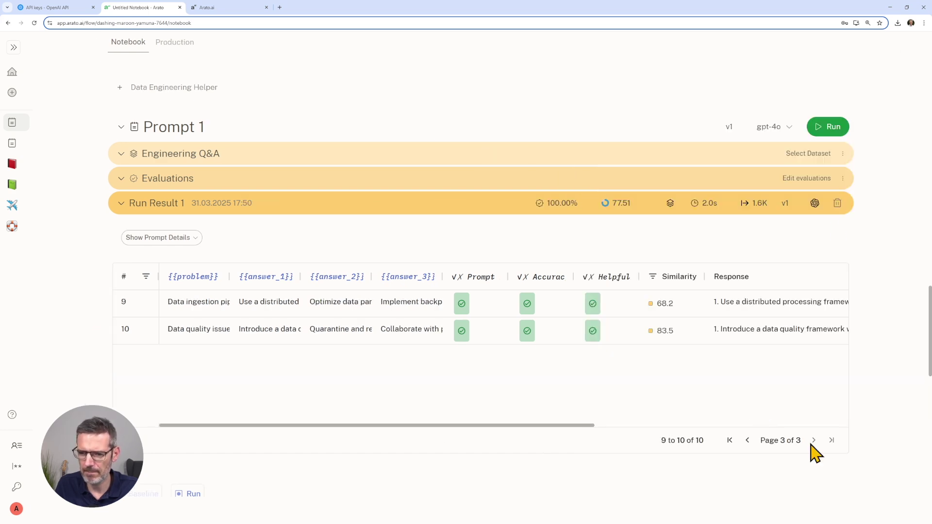
{"action": "left_click", "coordinate": [665, 306]}
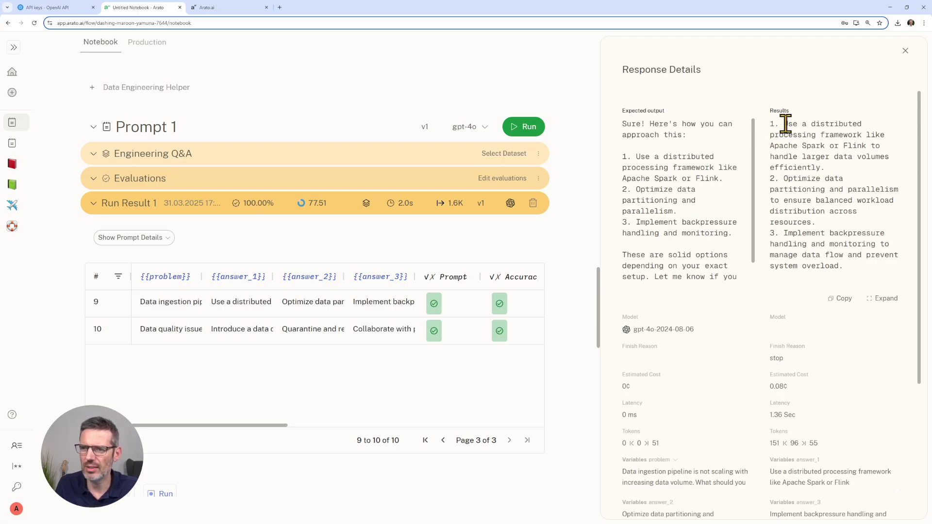
{"action": "left_click_drag", "start_coordinate": [785, 124], "coordinate": [879, 254]}
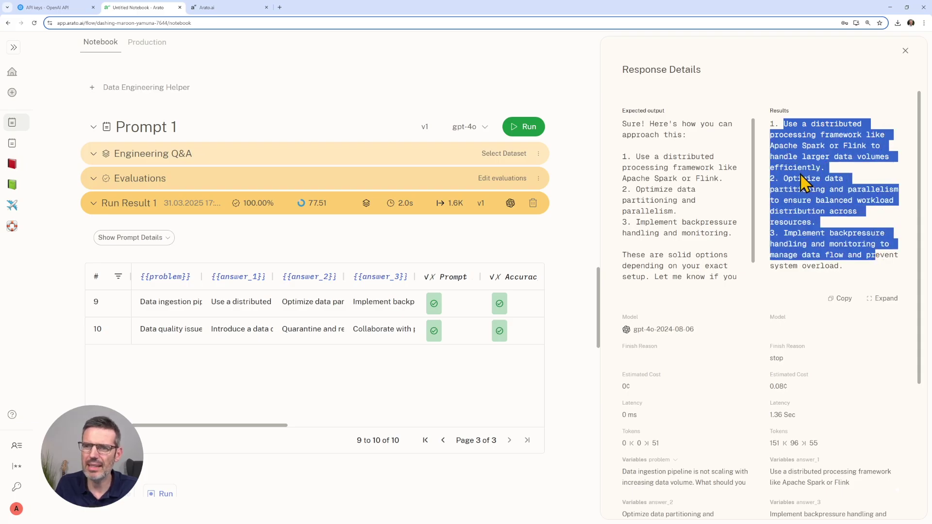
{"action": "scroll", "coordinate": [802, 184], "scroll_direction": "down", "scroll_amount": 2}
{"action": "scroll", "coordinate": [799, 175], "scroll_direction": "up", "scroll_amount": 2}
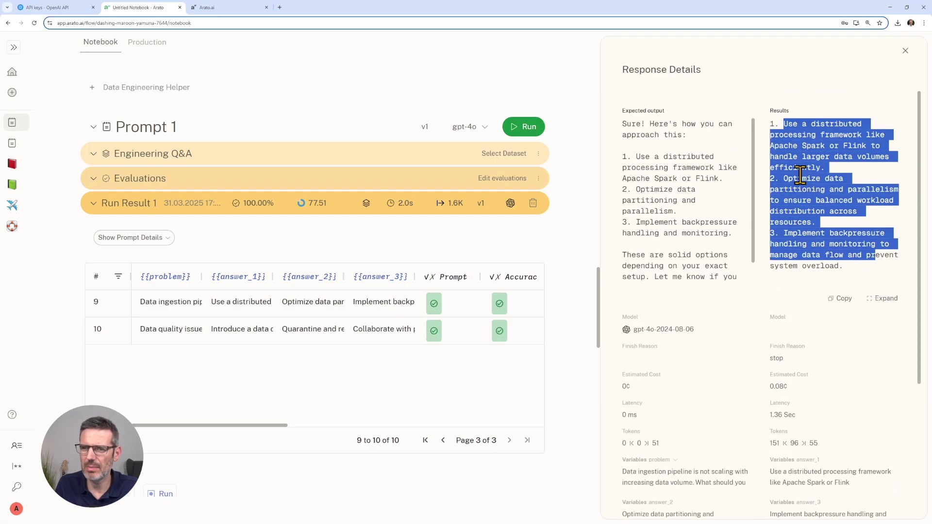
{"action": "left_click", "coordinate": [773, 204]}
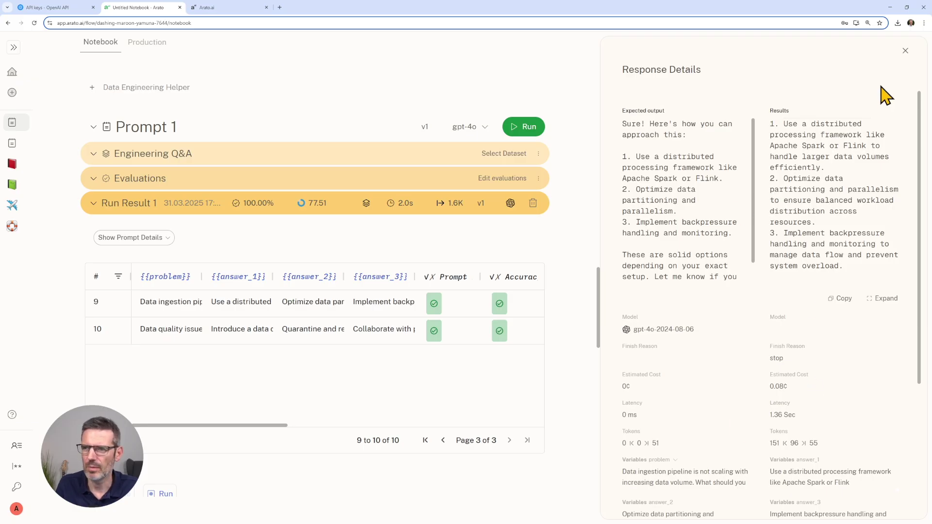
{"action": "left_click", "coordinate": [904, 52]}
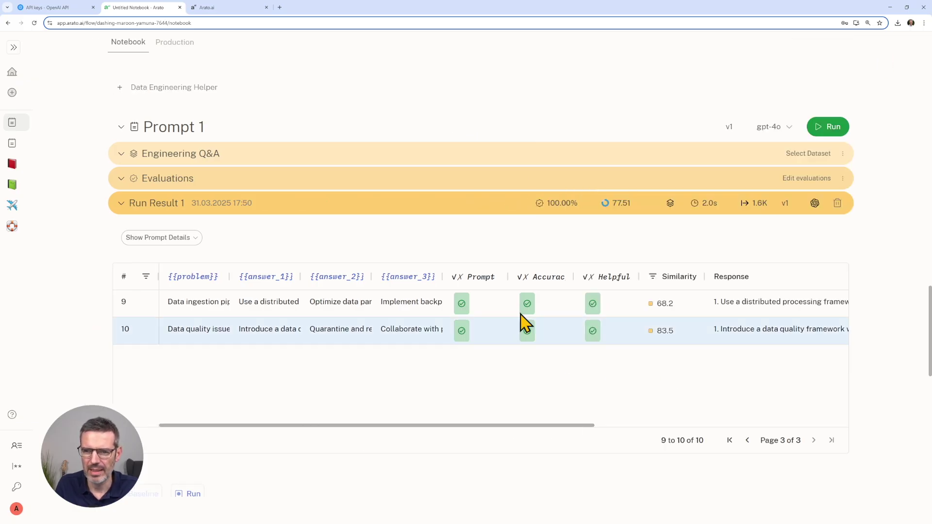
- Switch Prompt 1 from gpt-4o to o1-mini, save it as v2, and run it
{"action": "left_click", "coordinate": [779, 127]}
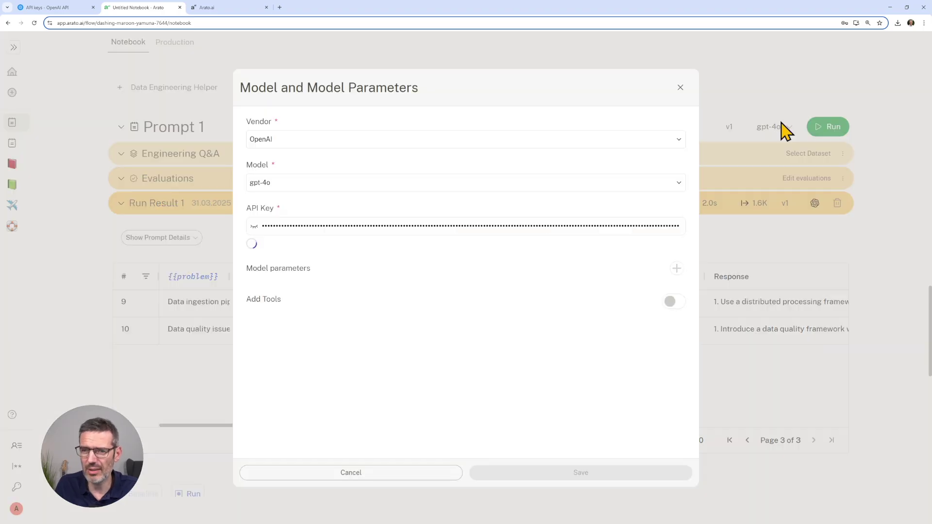
{"action": "left_click", "coordinate": [348, 183]}
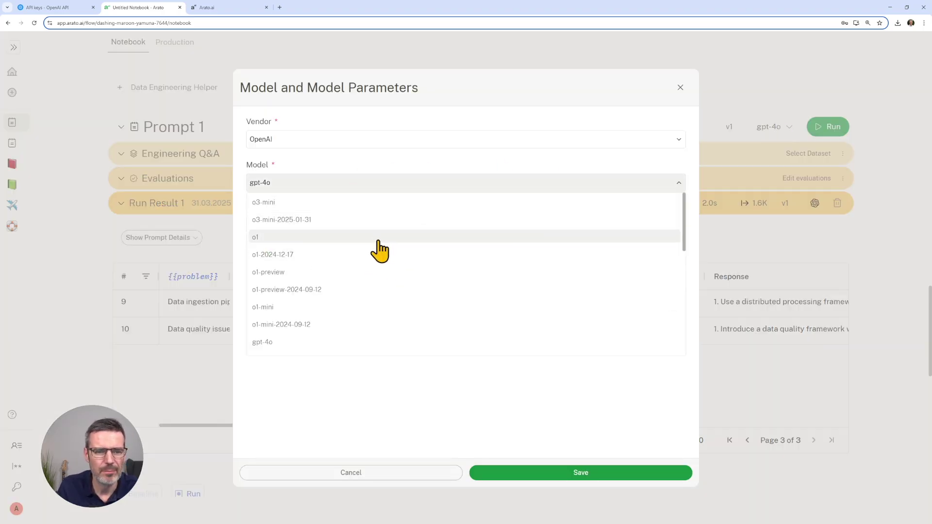
{"action": "left_click", "coordinate": [373, 307]}
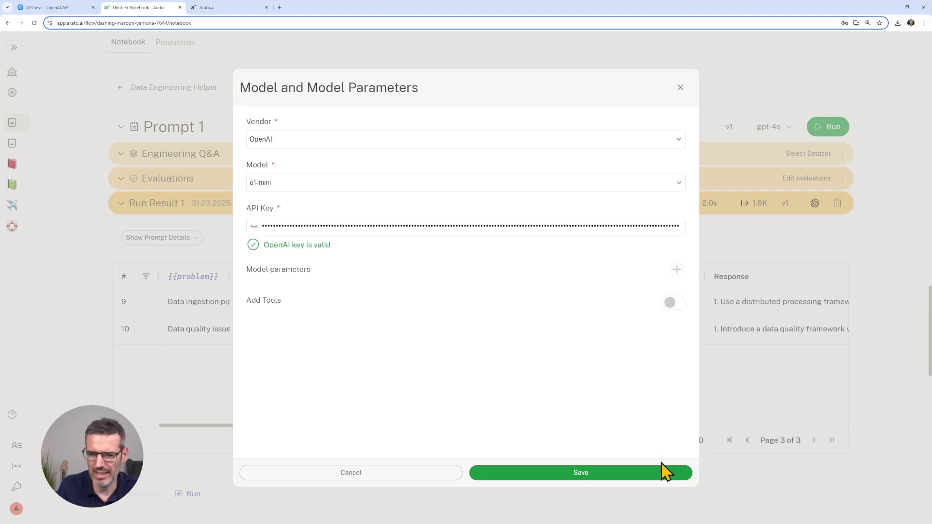
{"action": "left_click", "coordinate": [634, 478]}
{"action": "left_click", "coordinate": [840, 135]}
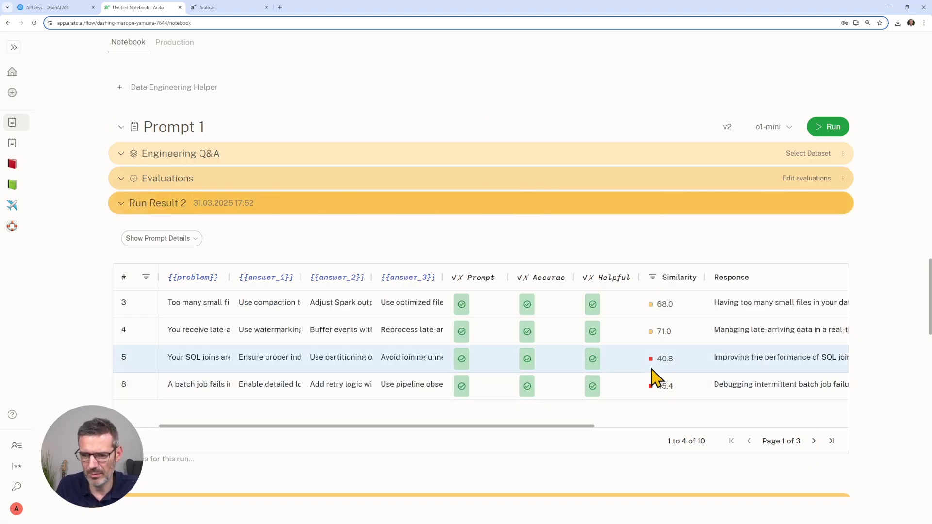
- Page through Run Result 2 (58.72 average similarity) and open row 5's SQL joins response details
{"action": "mouse_move", "coordinate": [616, 207]}
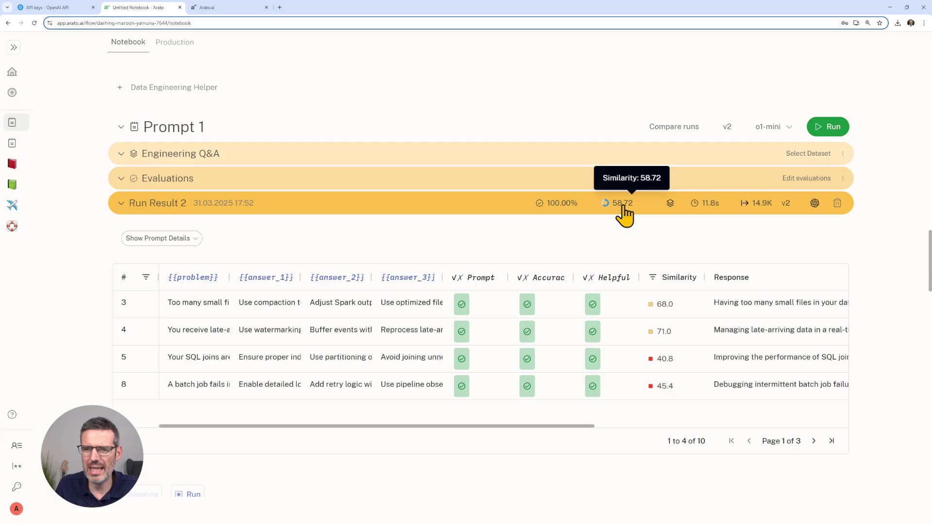
{"action": "left_click", "coordinate": [814, 441]}
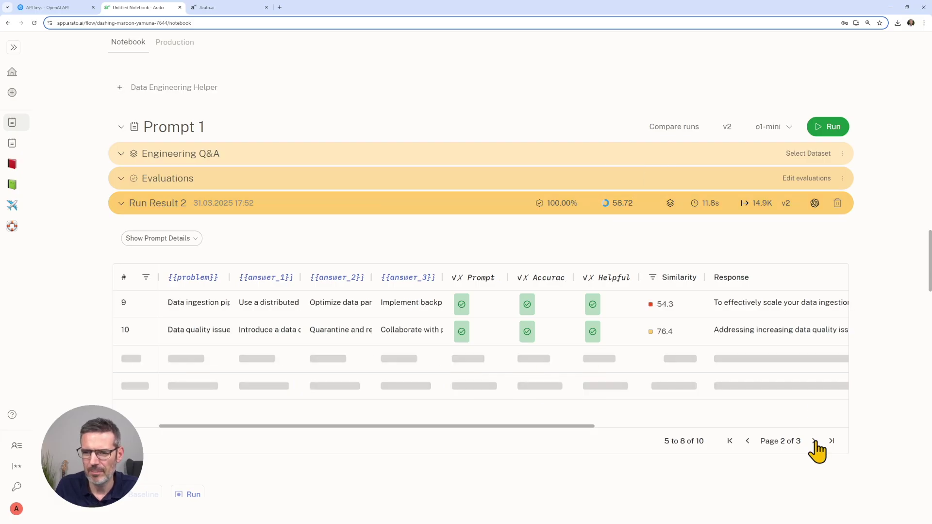
{"action": "left_click", "coordinate": [814, 441]}
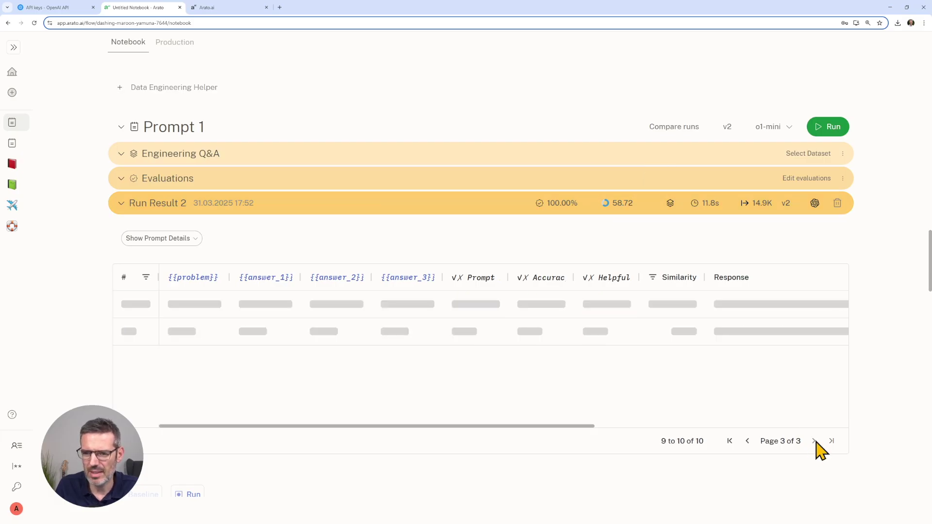
{"action": "left_click", "coordinate": [748, 441]}
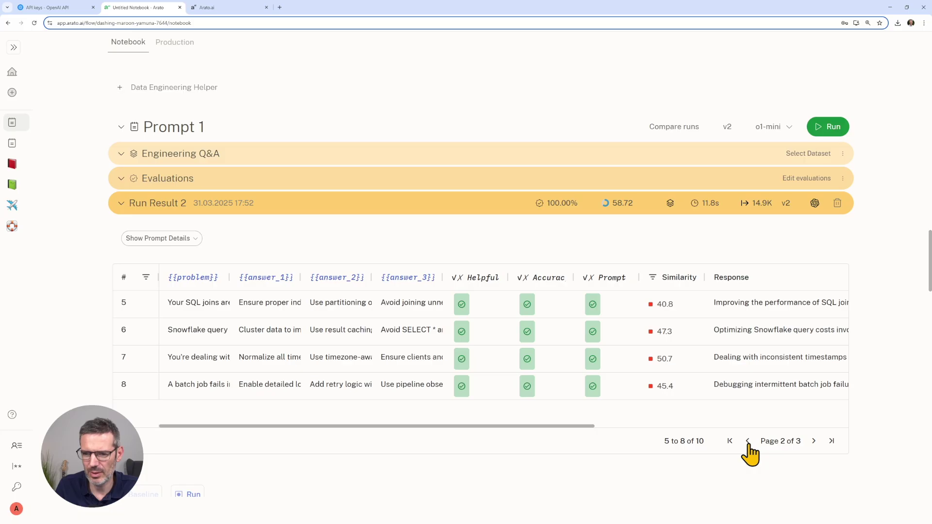
{"action": "left_click", "coordinate": [747, 441]}
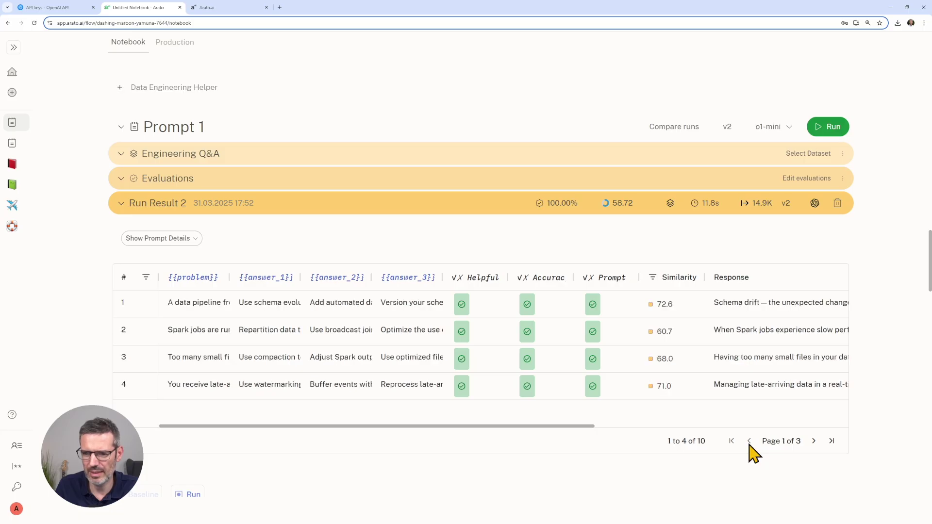
{"action": "left_click", "coordinate": [813, 440]}
{"action": "left_click", "coordinate": [673, 307]}
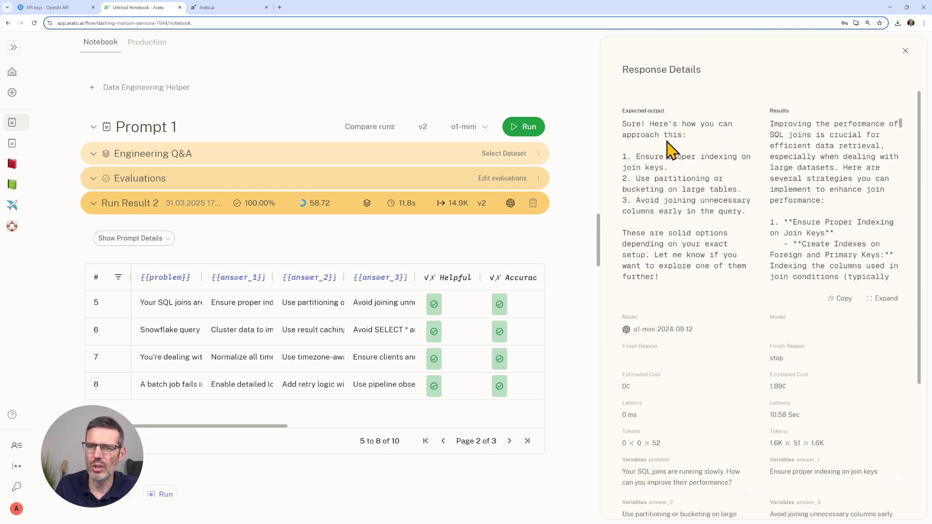
- Compare row 5's expected output with the o1-mini answer and scroll through its three passing evaluations
{"action": "left_click_drag", "start_coordinate": [627, 125], "coordinate": [737, 142]}
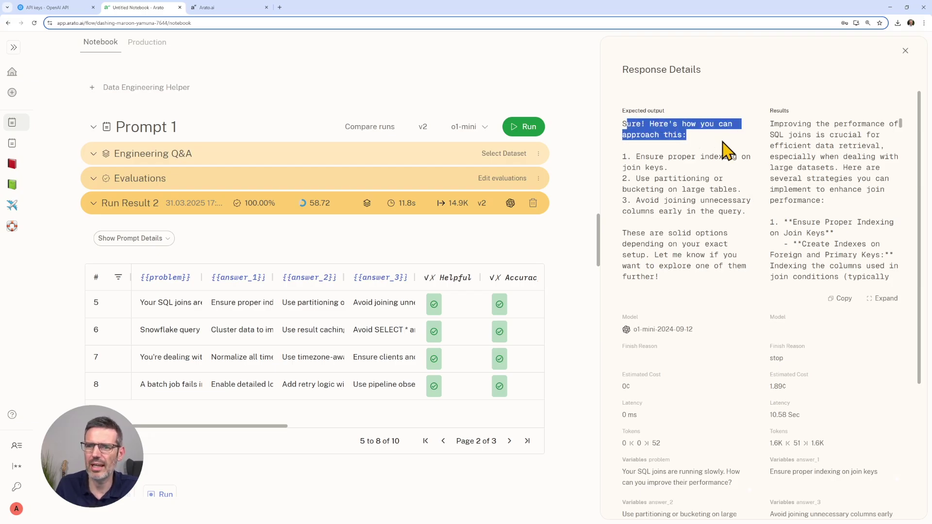
{"action": "left_click_drag", "start_coordinate": [623, 157], "coordinate": [723, 211]}
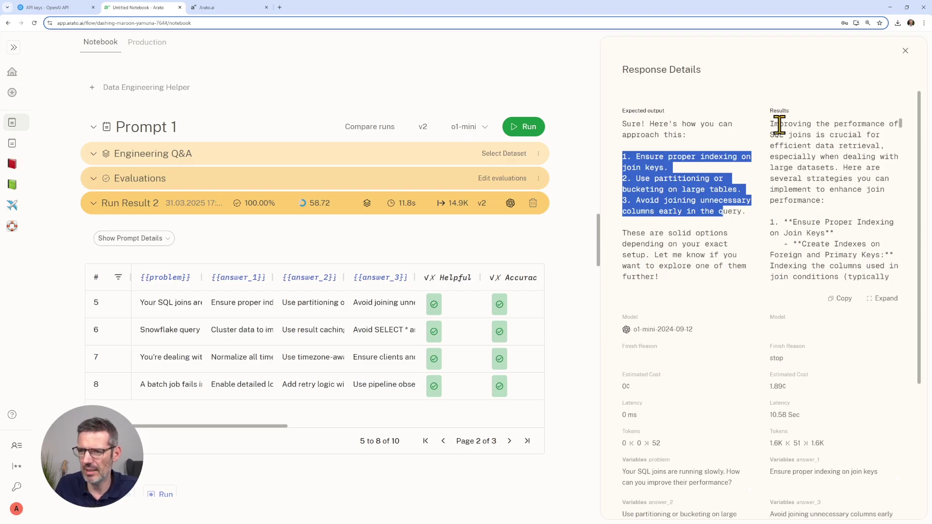
{"action": "left_click_drag", "start_coordinate": [772, 127], "coordinate": [881, 172]}
{"action": "scroll", "coordinate": [858, 173], "scroll_direction": "down", "scroll_amount": 3}
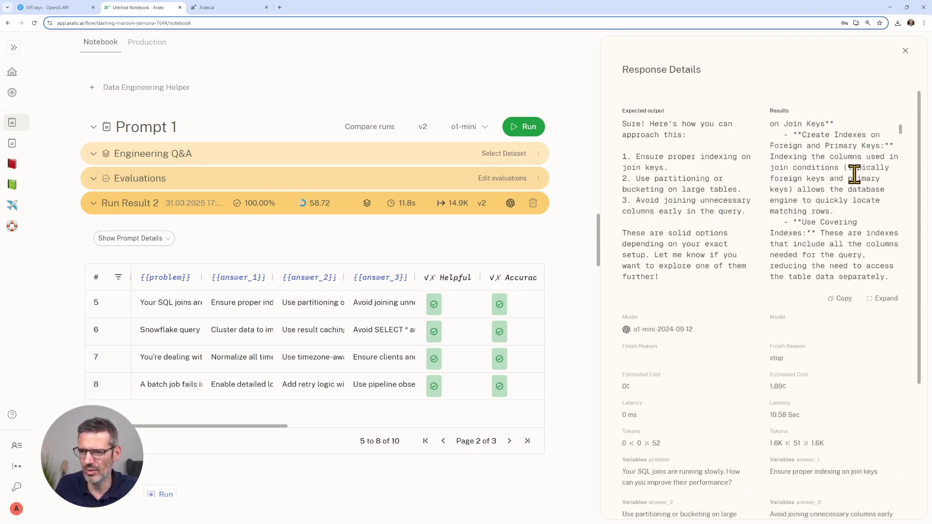
{"action": "scroll", "coordinate": [803, 159], "scroll_direction": "down", "scroll_amount": 2}
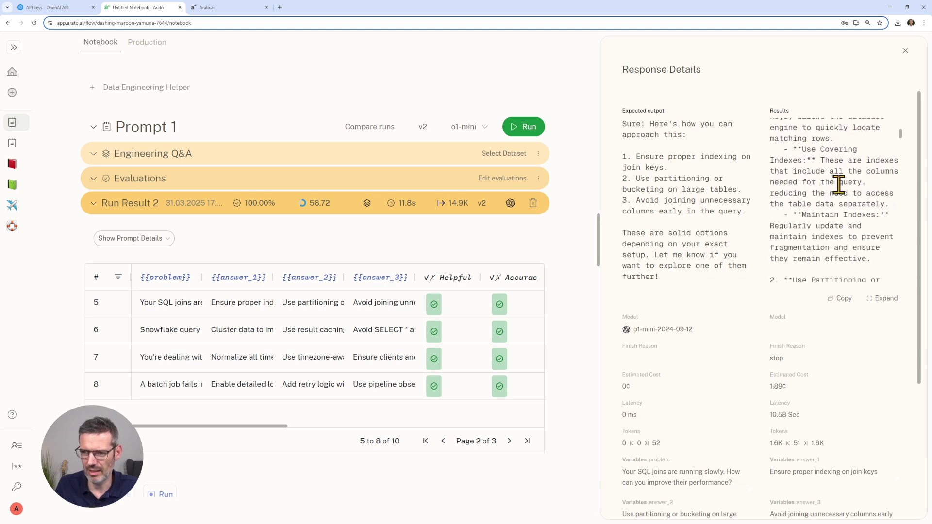
{"action": "scroll", "coordinate": [839, 183], "scroll_direction": "down", "scroll_amount": 5}
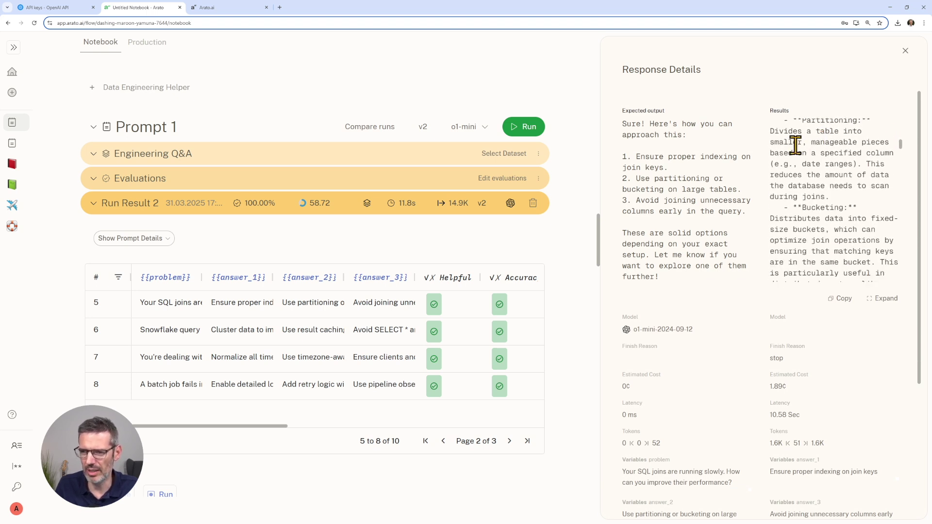
{"action": "scroll", "coordinate": [795, 145], "scroll_direction": "down", "scroll_amount": 10}
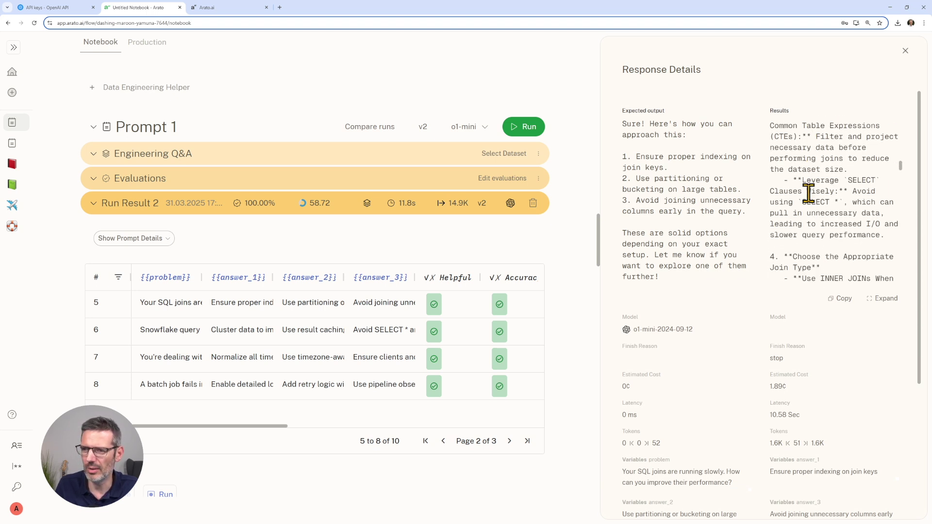
{"action": "scroll", "coordinate": [808, 193], "scroll_direction": "down", "scroll_amount": 12}
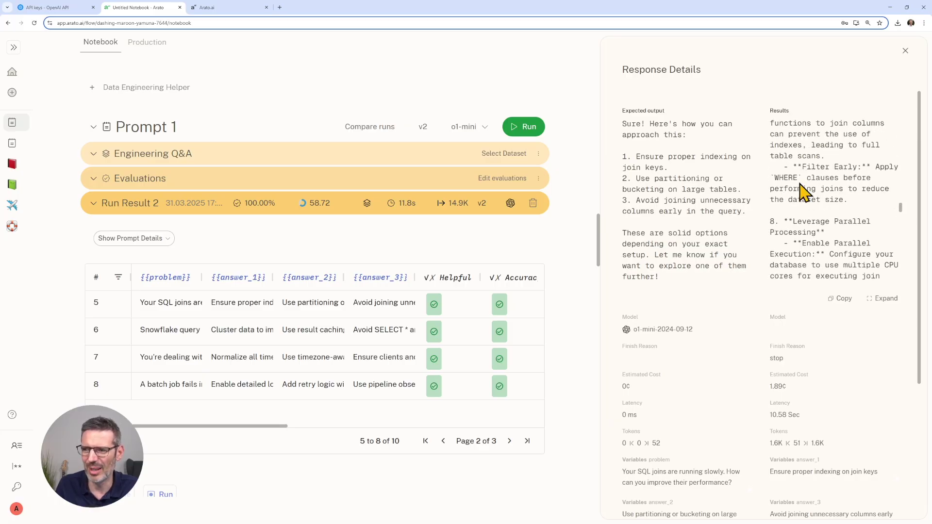
{"action": "scroll", "coordinate": [804, 192], "scroll_direction": "down", "scroll_amount": 12}
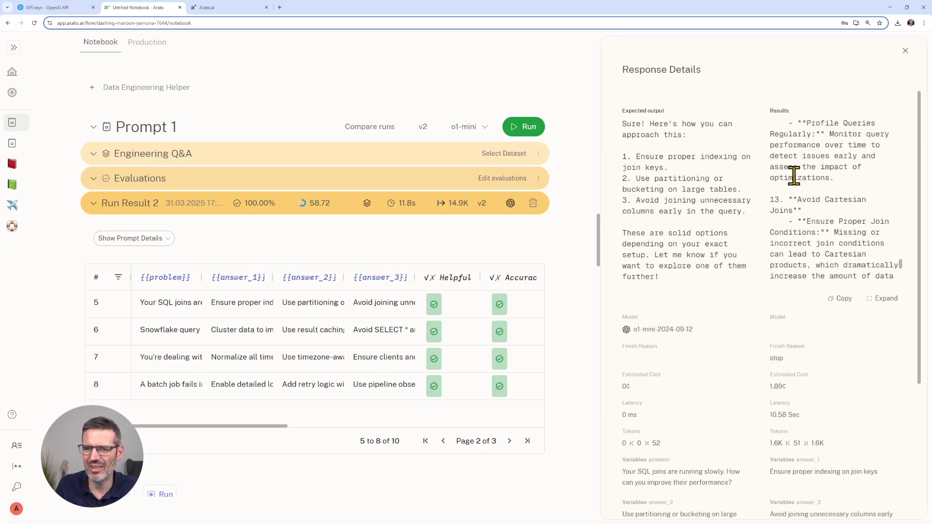
{"action": "scroll", "coordinate": [792, 175], "scroll_direction": "down", "scroll_amount": 5}
{"action": "scroll", "coordinate": [699, 415], "scroll_direction": "down", "scroll_amount": 5}
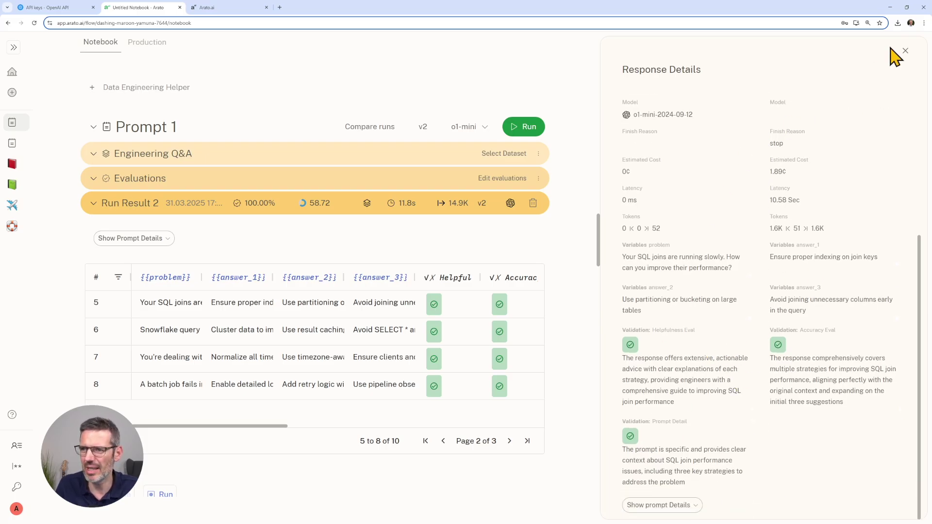
- Compare the token and latency figures of both runs: 77.51 versus 58.72 similarity
{"action": "left_click", "coordinate": [905, 52]}
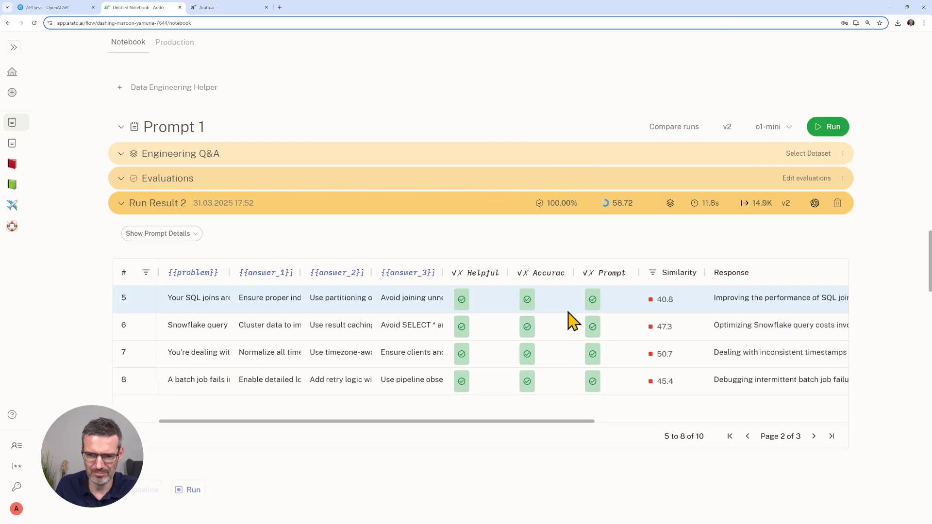
{"action": "scroll", "coordinate": [634, 312], "scroll_direction": "down", "scroll_amount": 3}
{"action": "scroll", "coordinate": [380, 402], "scroll_direction": "down", "scroll_amount": 2}
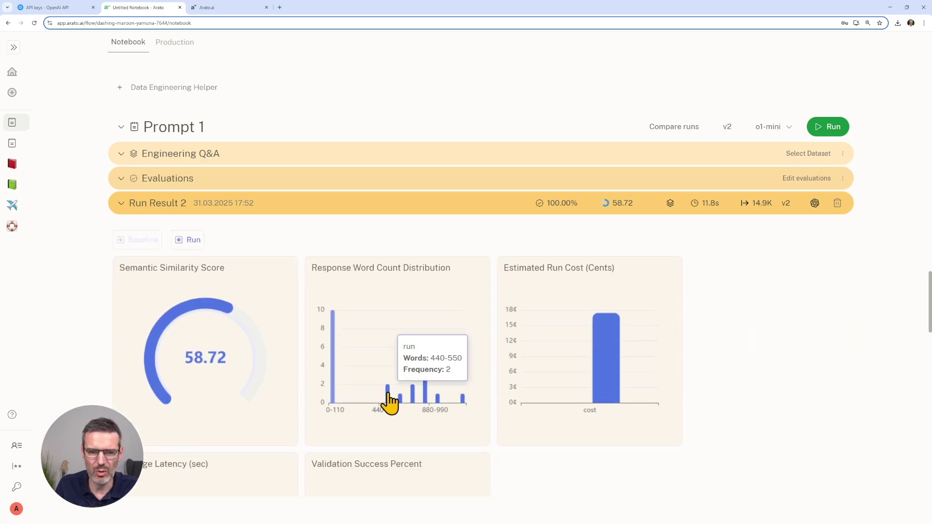
{"action": "mouse_move", "coordinate": [407, 412]}
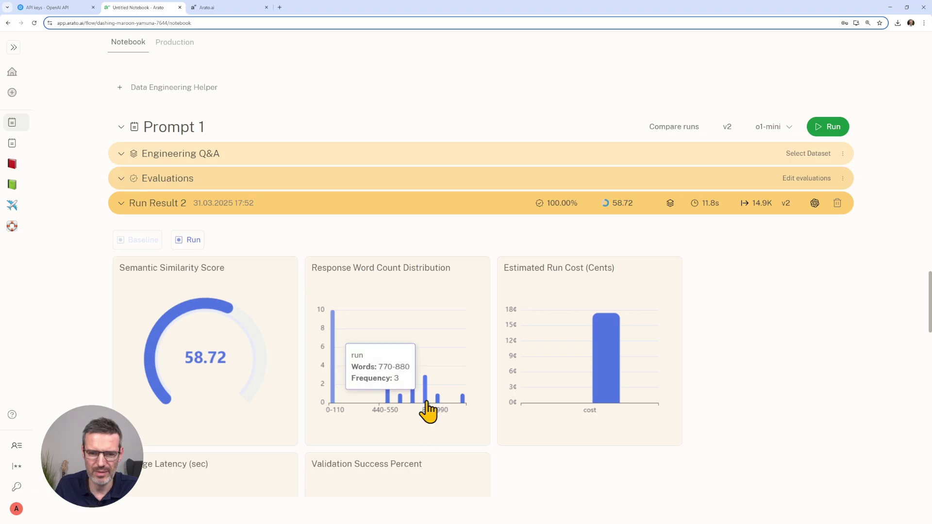
{"action": "mouse_move", "coordinate": [749, 204]}
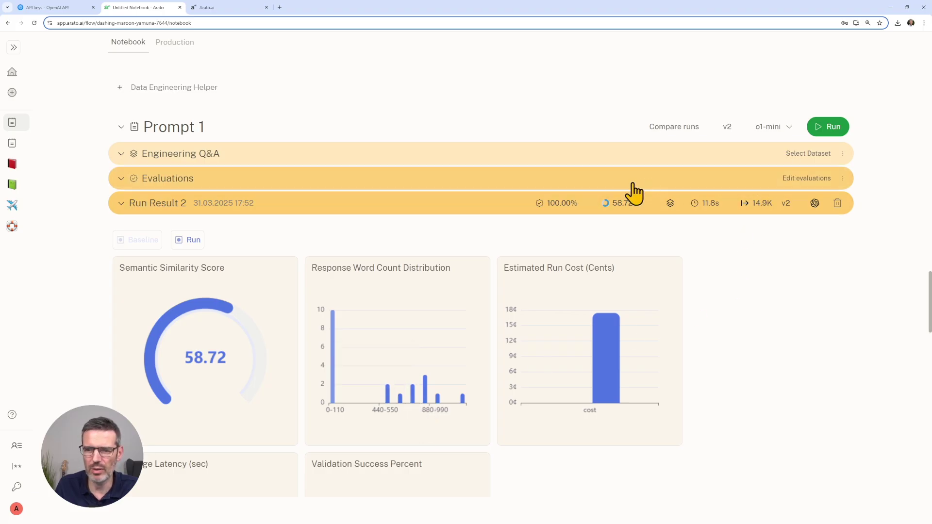
{"action": "scroll", "coordinate": [453, 217], "scroll_direction": "down", "scroll_amount": 5}
{"action": "scroll", "coordinate": [454, 210], "scroll_direction": "up", "scroll_amount": 1}
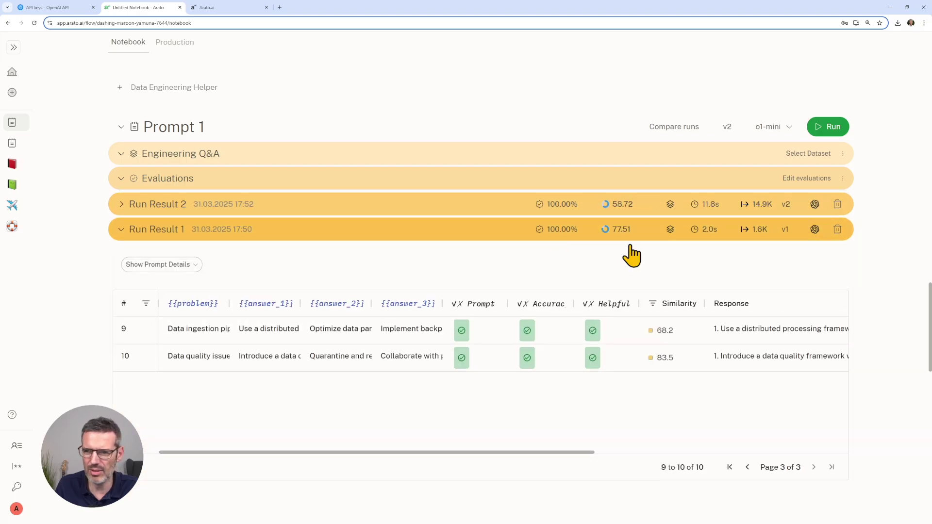
{"action": "mouse_move", "coordinate": [754, 232]}
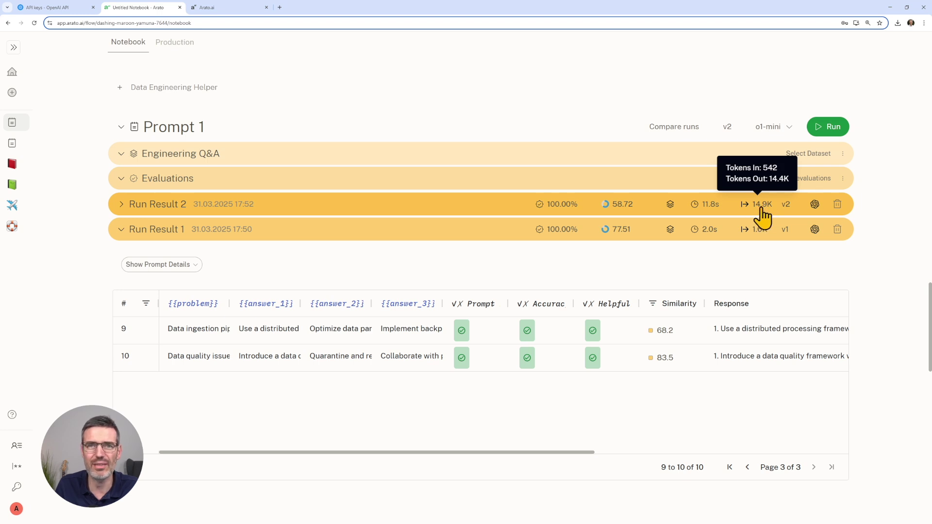
{"action": "mouse_move", "coordinate": [706, 215]}
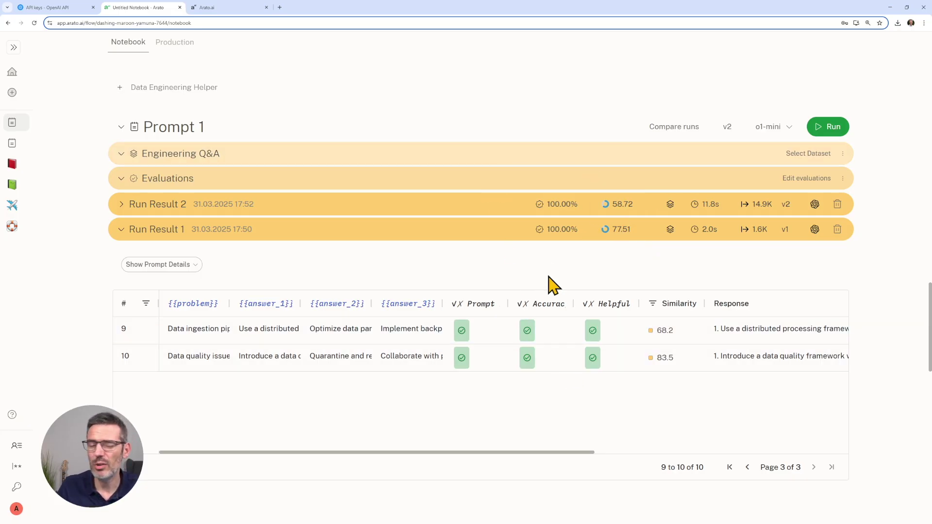
- Expand Prompt 1 and scroll through its System and User prompt and dataset
{"action": "left_click", "coordinate": [428, 204]}
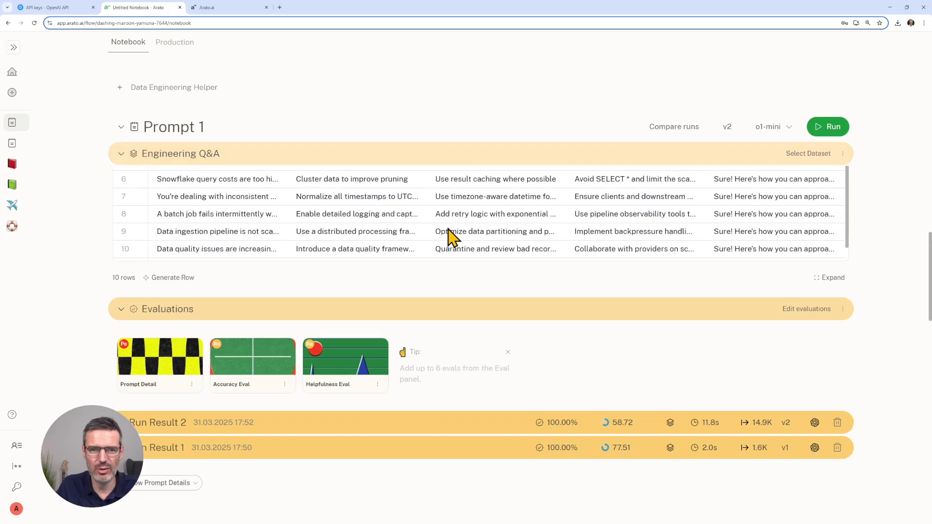
{"action": "scroll", "coordinate": [413, 170], "scroll_direction": "up", "scroll_amount": 4}
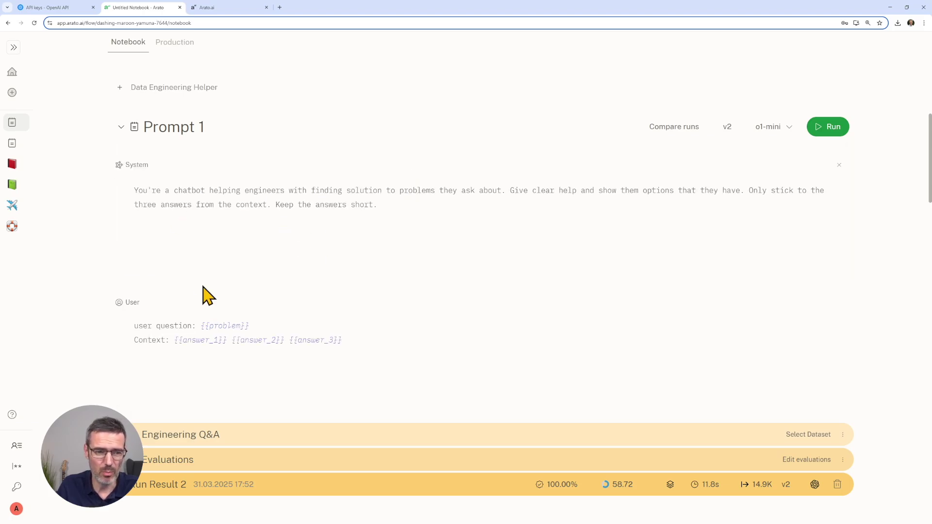
{"action": "scroll", "coordinate": [203, 293], "scroll_direction": "down", "scroll_amount": 2}
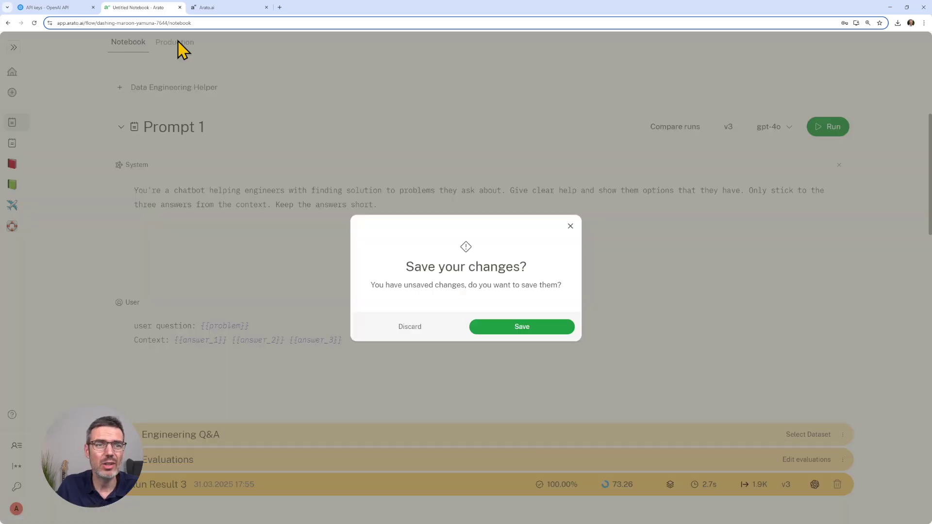
- Save the notebook changes, go to the Production page, and scroll through its Python logging sample
{"action": "left_click", "coordinate": [176, 43]}
{"action": "left_click", "coordinate": [533, 328]}
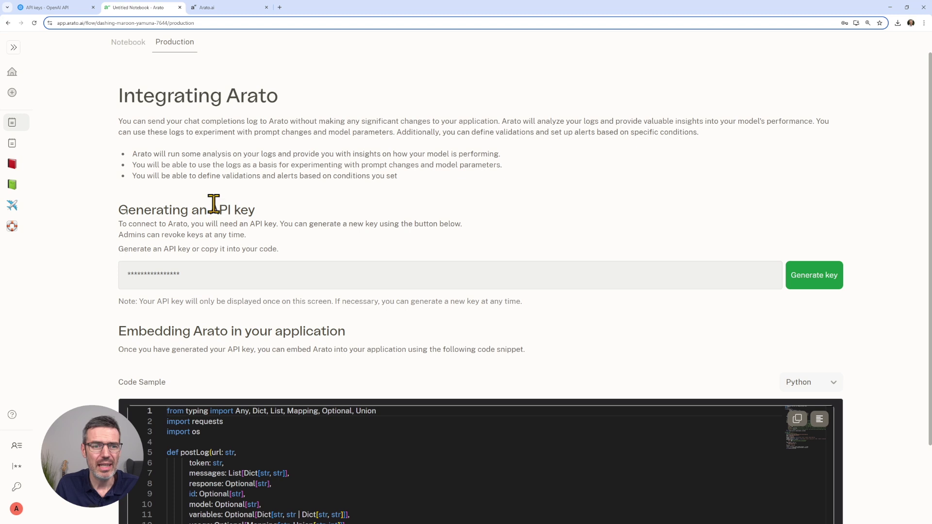
{"action": "scroll", "coordinate": [193, 322], "scroll_direction": "down", "scroll_amount": 2}
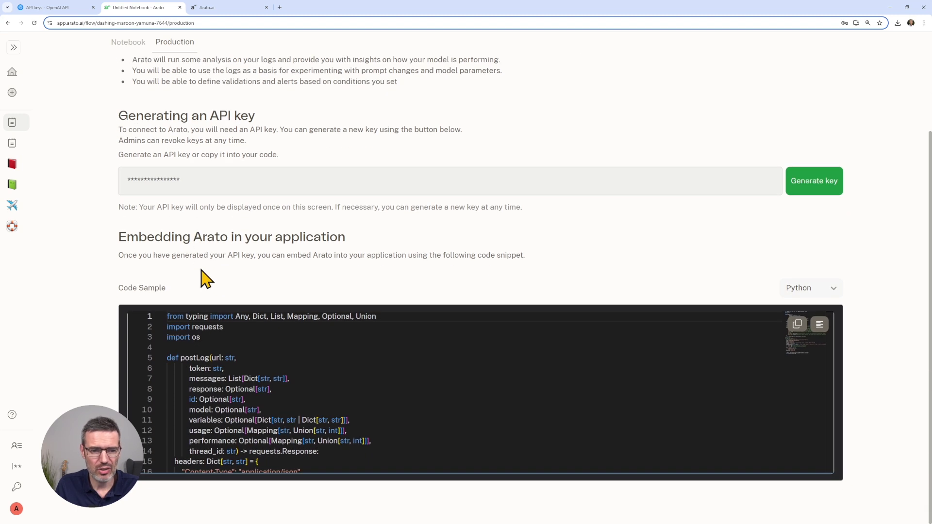
{"action": "scroll", "coordinate": [248, 381], "scroll_direction": "down", "scroll_amount": 3}
{"action": "scroll", "coordinate": [248, 381], "scroll_direction": "down", "scroll_amount": 6}
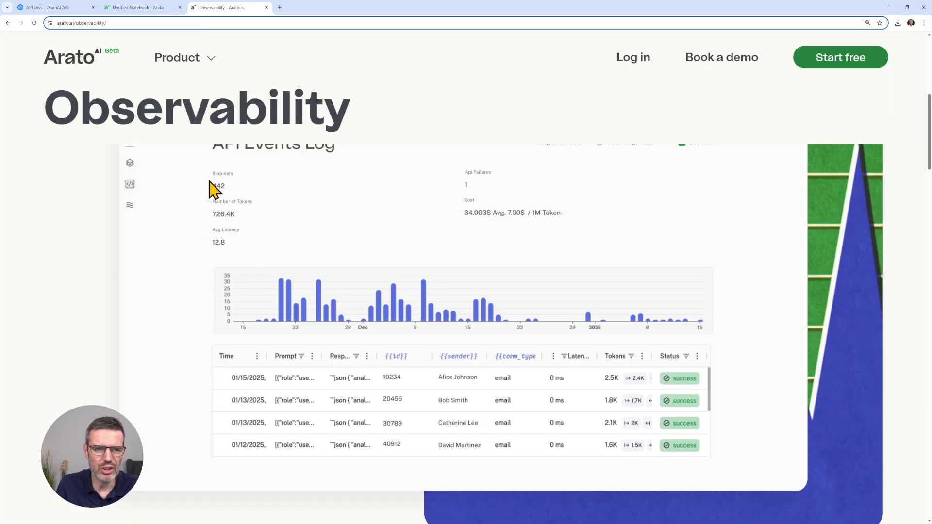
- Scroll through the Observability page's API Events Log preview showing 442 requests
{"action": "scroll", "coordinate": [266, 199], "scroll_direction": "up", "scroll_amount": 1}
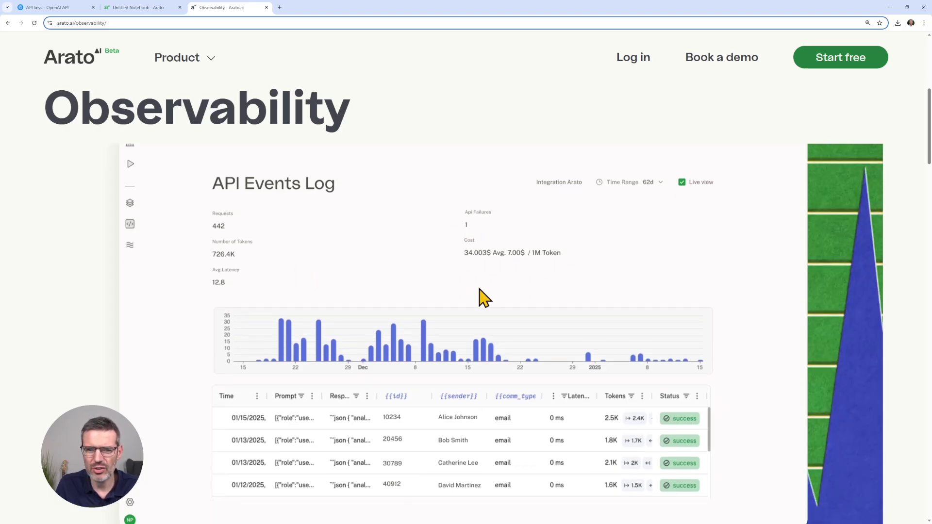
{"action": "scroll", "coordinate": [526, 273], "scroll_direction": "down", "scroll_amount": 1}
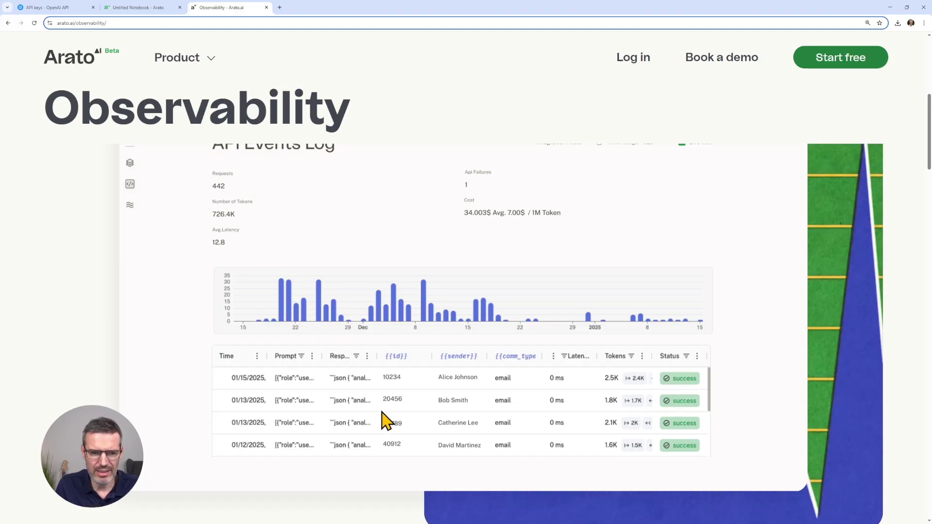
{"action": "scroll", "coordinate": [461, 403], "scroll_direction": "down", "scroll_amount": 1}
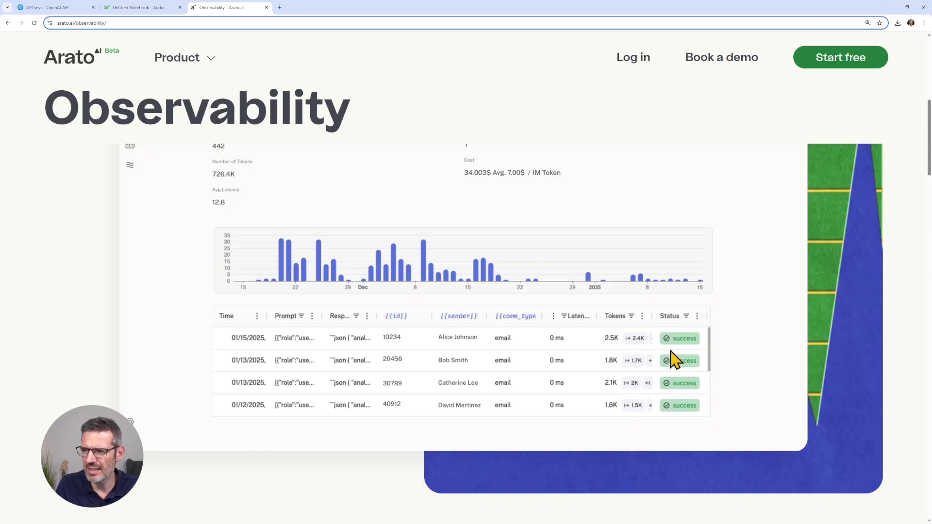
{"action": "scroll", "coordinate": [524, 349], "scroll_direction": "up", "scroll_amount": 1}
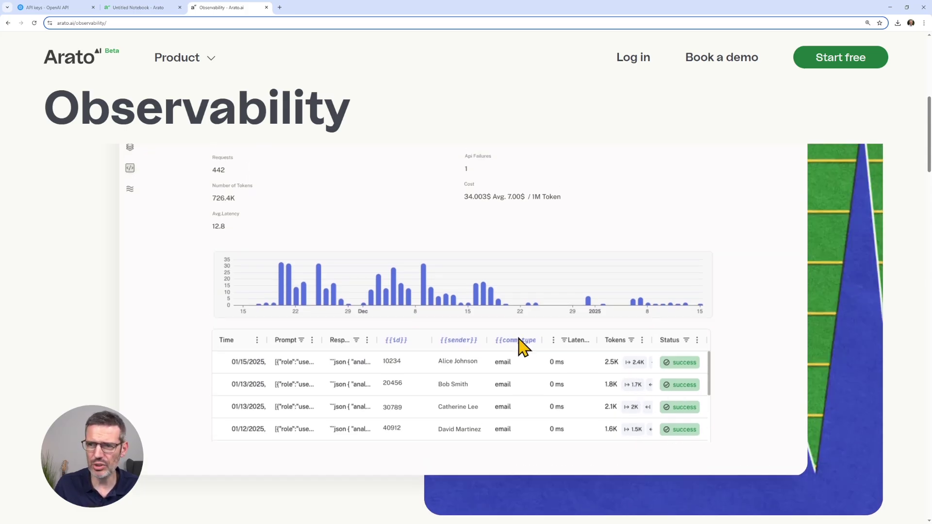
{"action": "scroll", "coordinate": [412, 270], "scroll_direction": "up", "scroll_amount": 1}
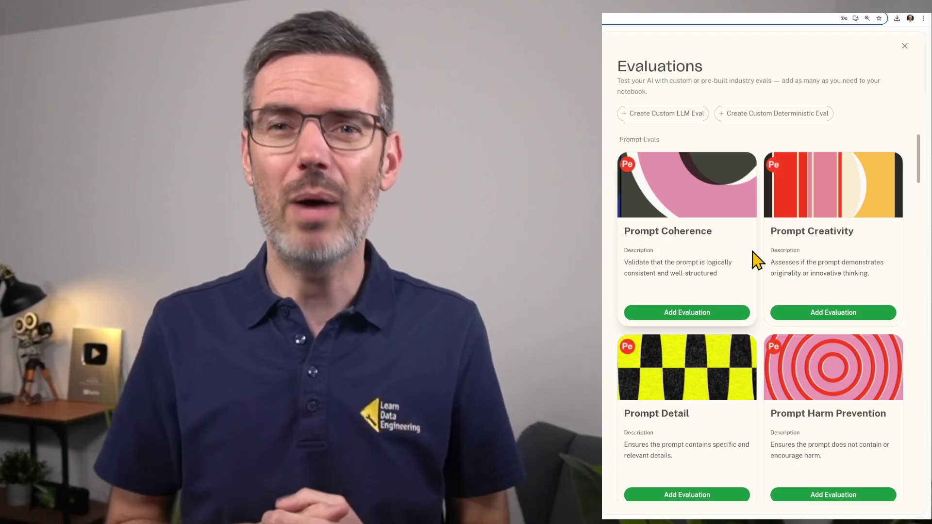
- Add the Prompt Detail evaluation and one Response Evals card from the evaluations library
{"action": "scroll", "coordinate": [757, 265], "scroll_direction": "down", "scroll_amount": 2}
{"action": "left_click", "coordinate": [701, 348]}
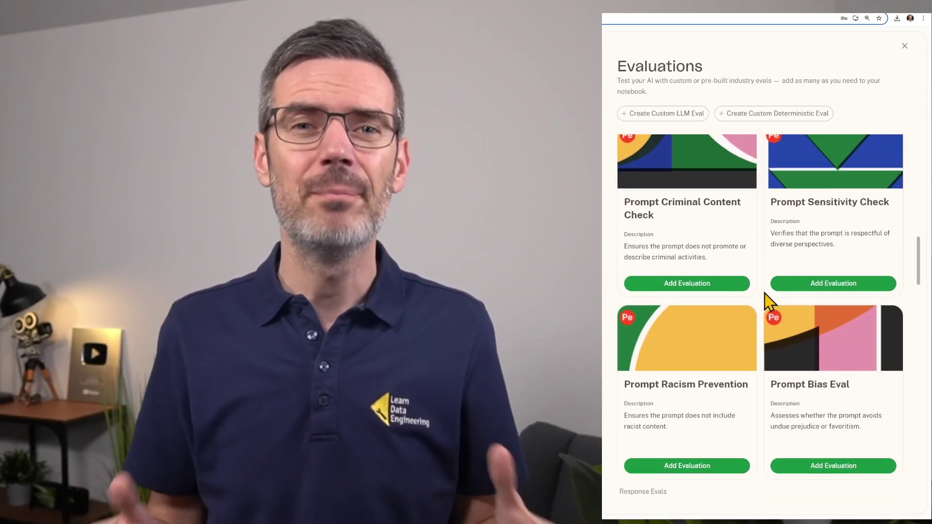
{"action": "scroll", "coordinate": [769, 333], "scroll_direction": "down", "scroll_amount": 5}
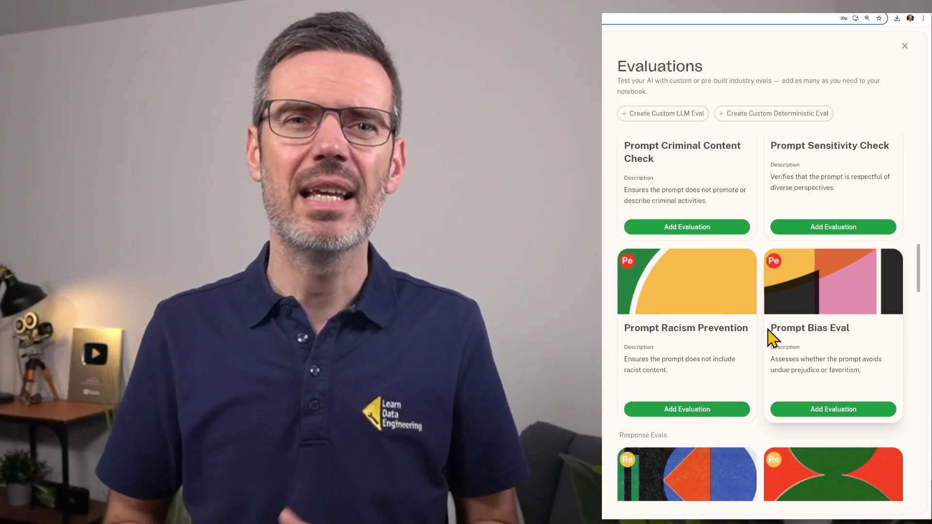
{"action": "scroll", "coordinate": [765, 335], "scroll_direction": "down", "scroll_amount": 4}
{"action": "left_click", "coordinate": [686, 410]}
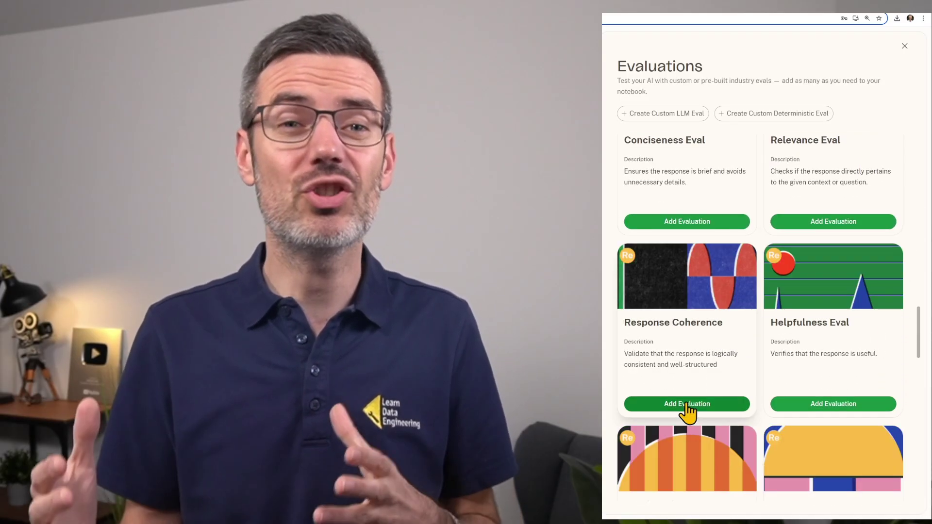
{"action": "scroll", "coordinate": [728, 437], "scroll_direction": "down", "scroll_amount": 4}
{"action": "scroll", "coordinate": [910, 350], "scroll_direction": "down", "scroll_amount": 12}
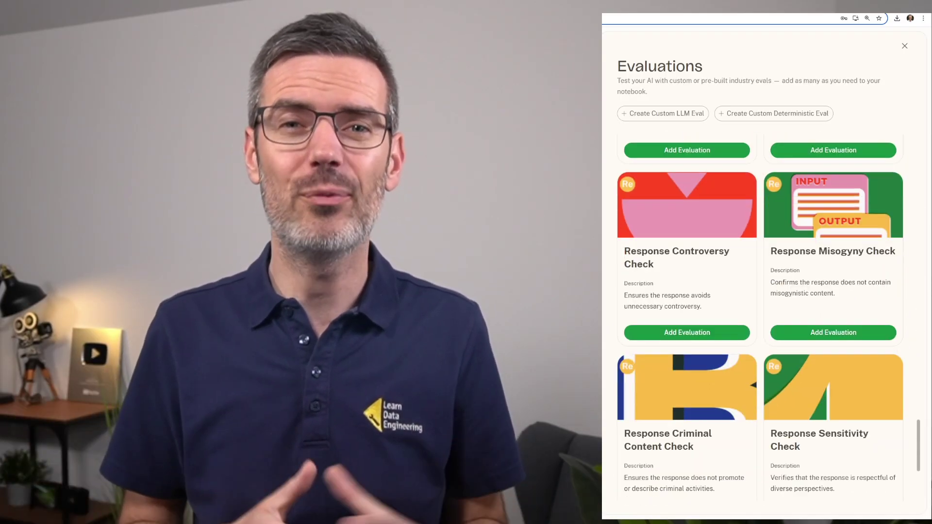